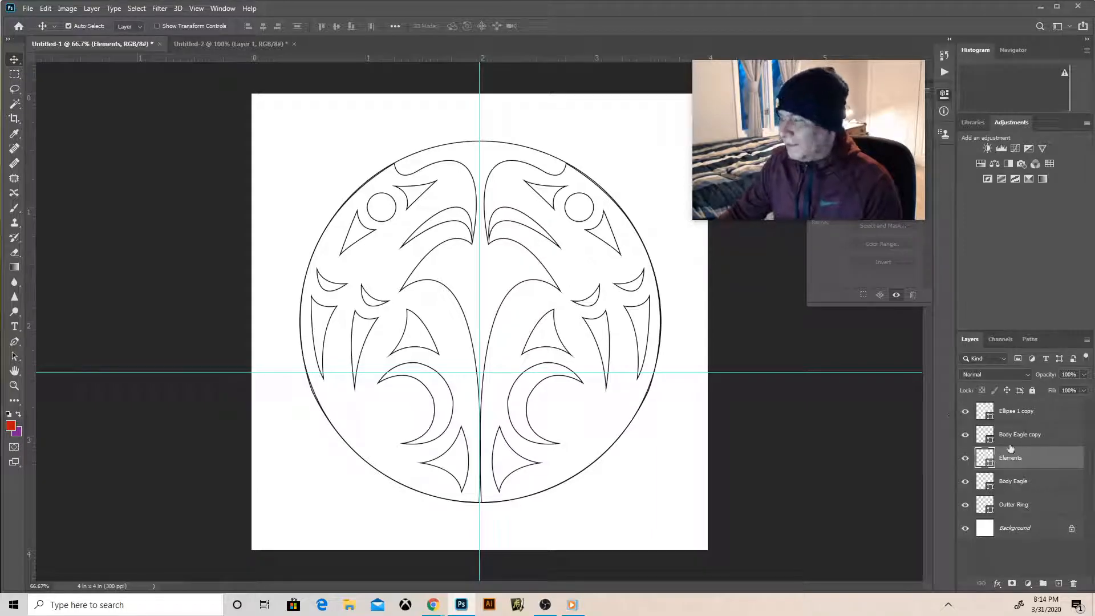
Hide the Body Eagle copy and Ellipse 1 copy layers so only the left half of the design shows.
left_click(964, 482)
left_click(964, 483)
left_click(964, 437)
left_click(965, 413)
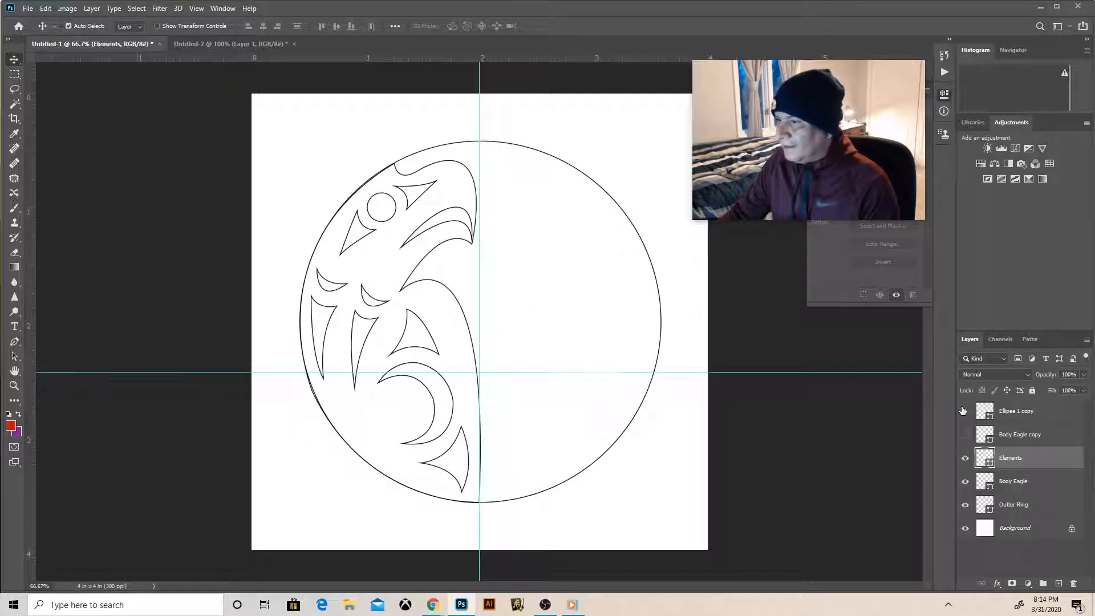
Switch the Elements and Body Eagle layers off and on to examine which shapes each one holds.
left_click(964, 459)
left_click(965, 459)
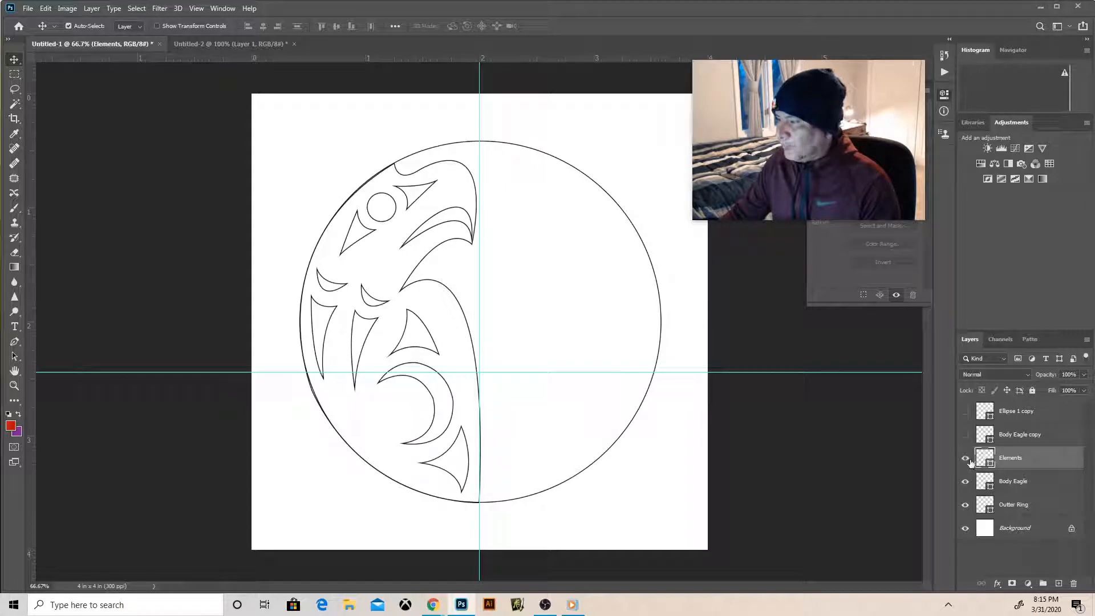
left_click(965, 459)
left_click(965, 460)
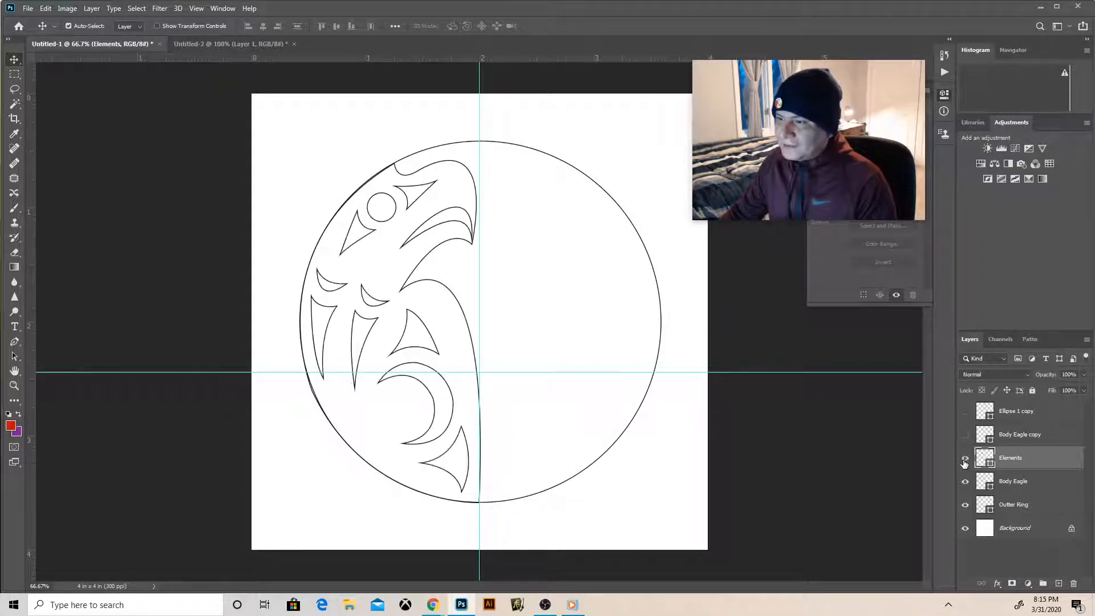
left_click(965, 460)
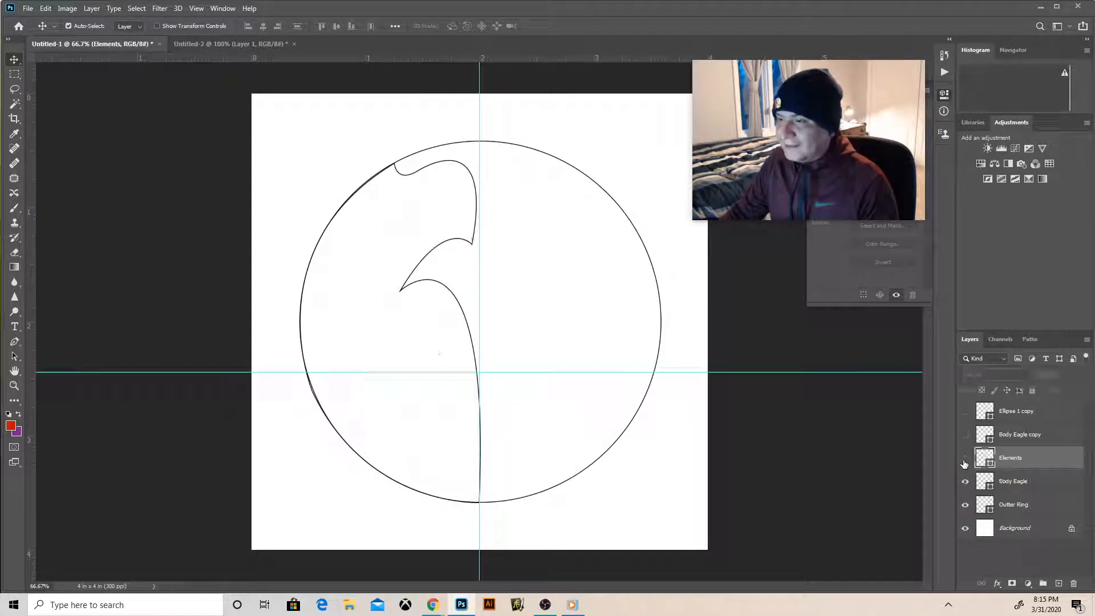
left_click(965, 459)
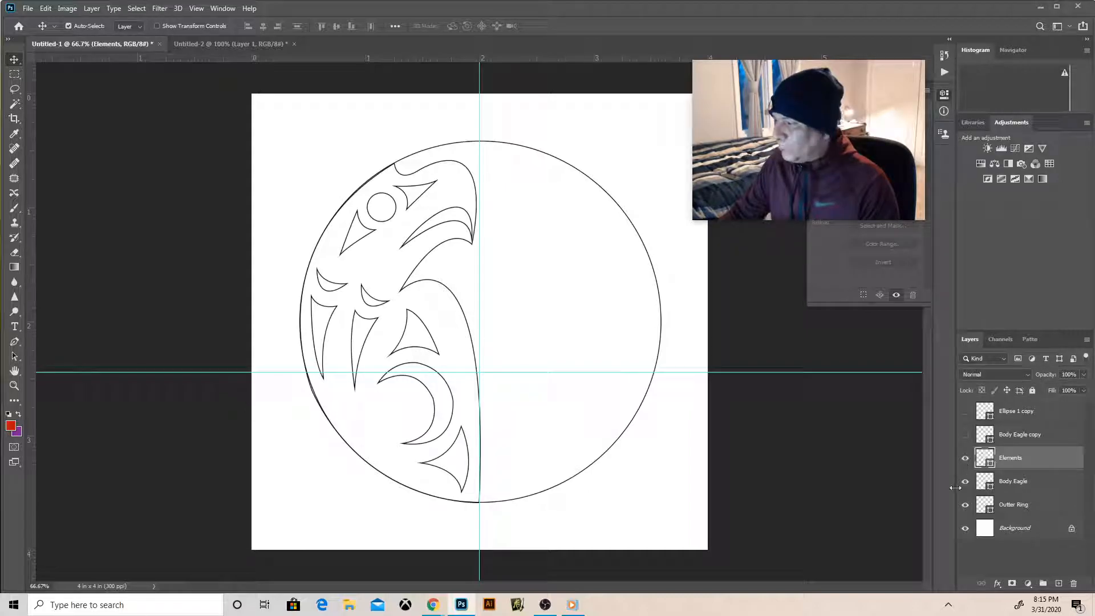
left_click(964, 481)
left_click(964, 481)
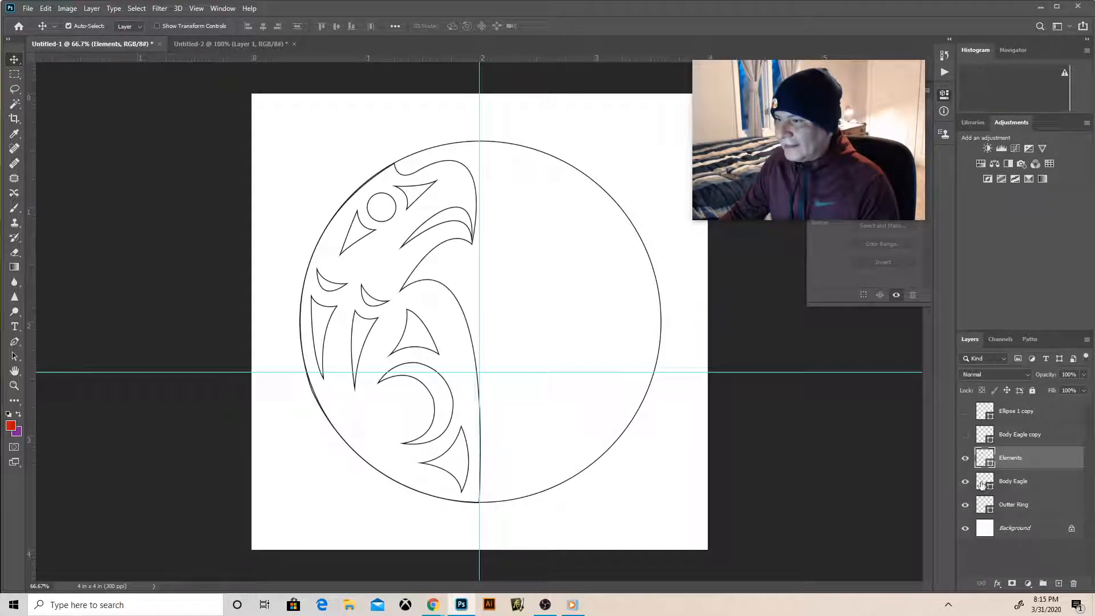
Fill the Body Eagle shape with solid black and remove its stroke.
left_click(1021, 481)
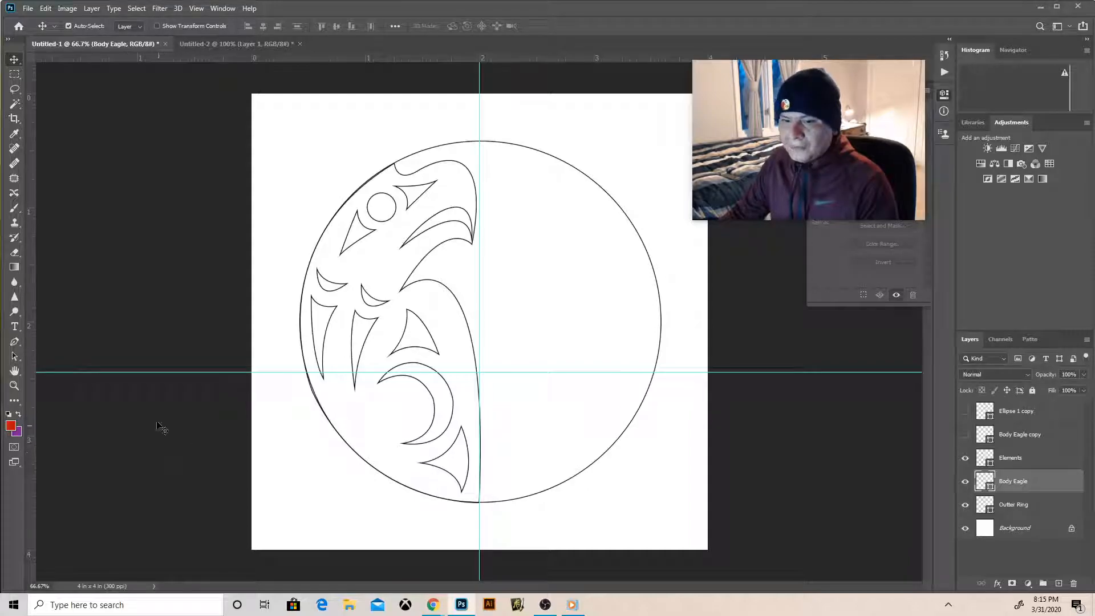
left_click(14, 344)
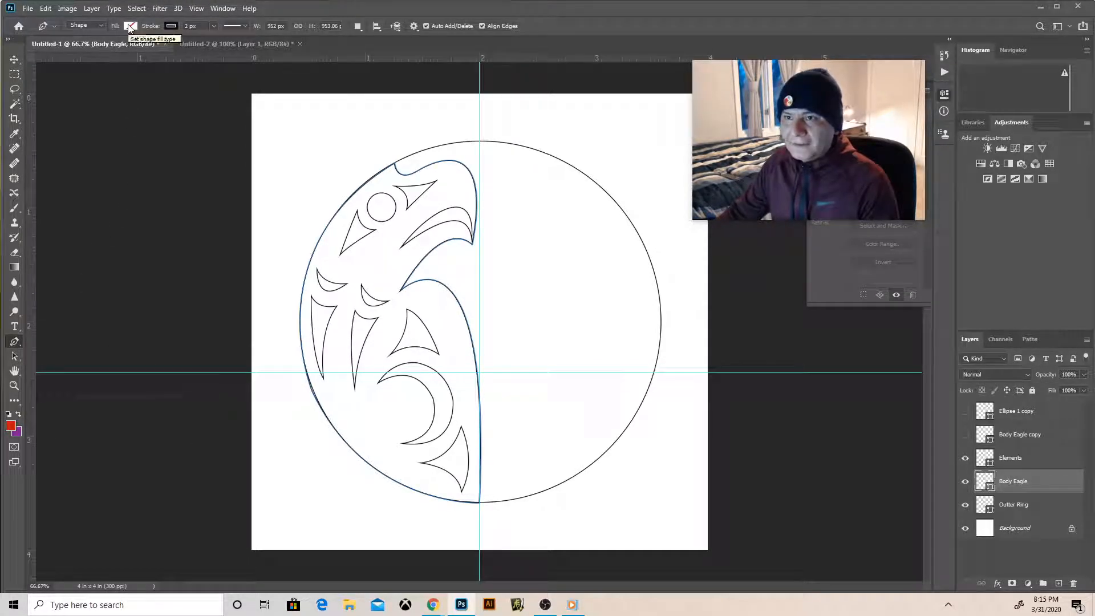
left_click(130, 25)
left_click(93, 85)
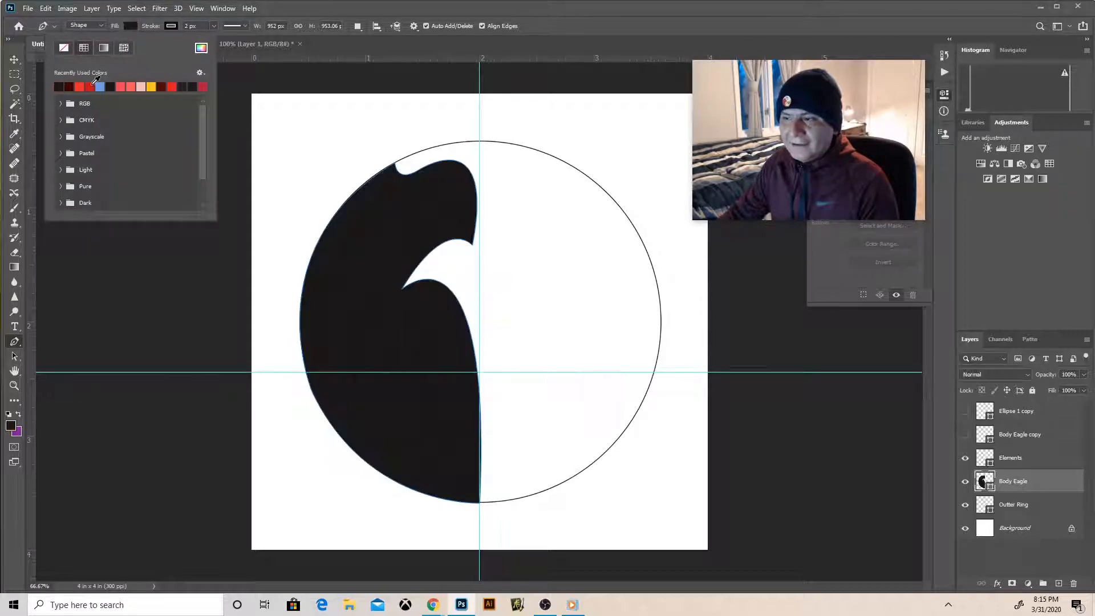
left_click(170, 25)
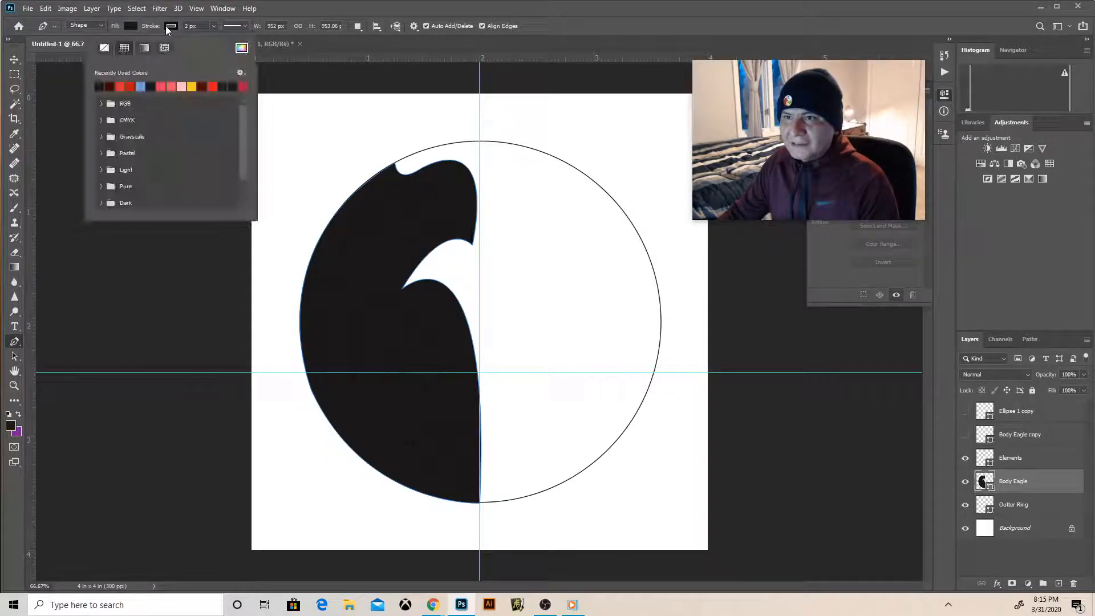
left_click(102, 48)
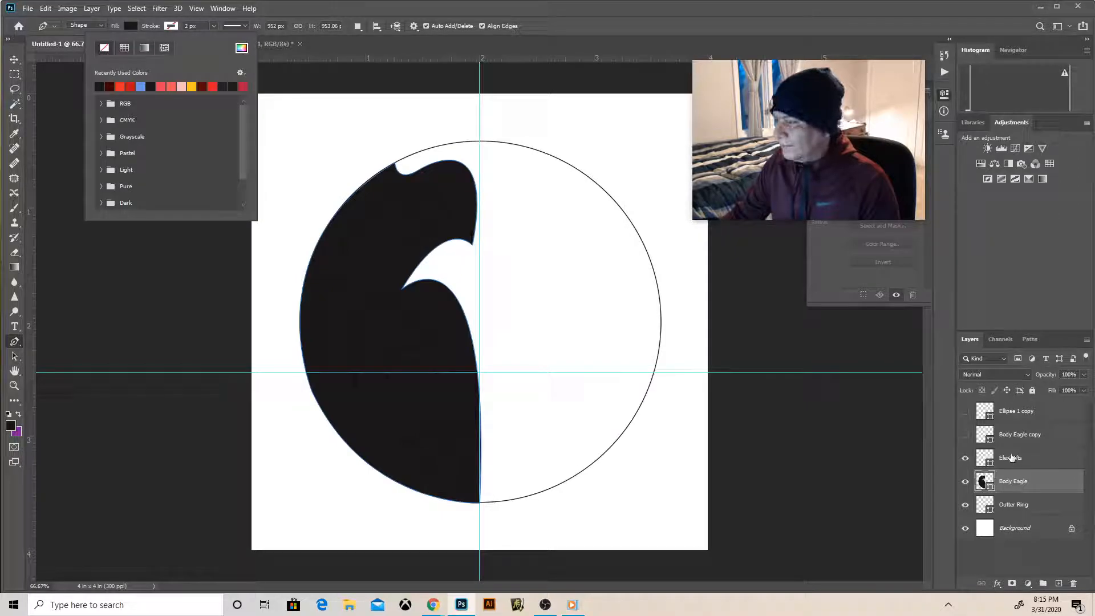
Fill the shapes on the Elements layer with bright red and remove their stroke.
left_click(1012, 457)
left_click(1012, 459)
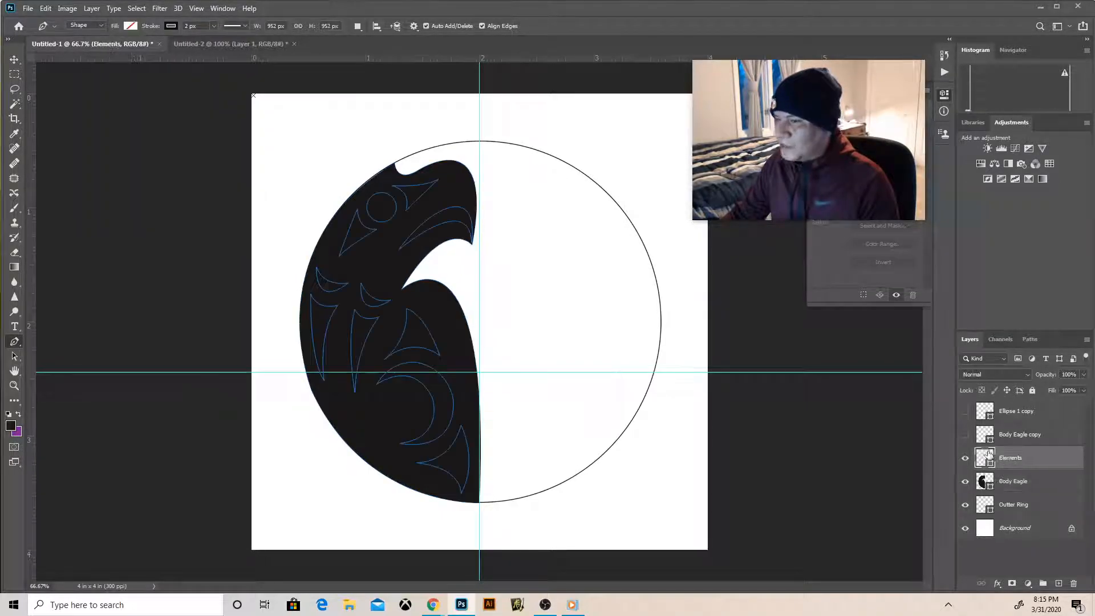
left_click(131, 28)
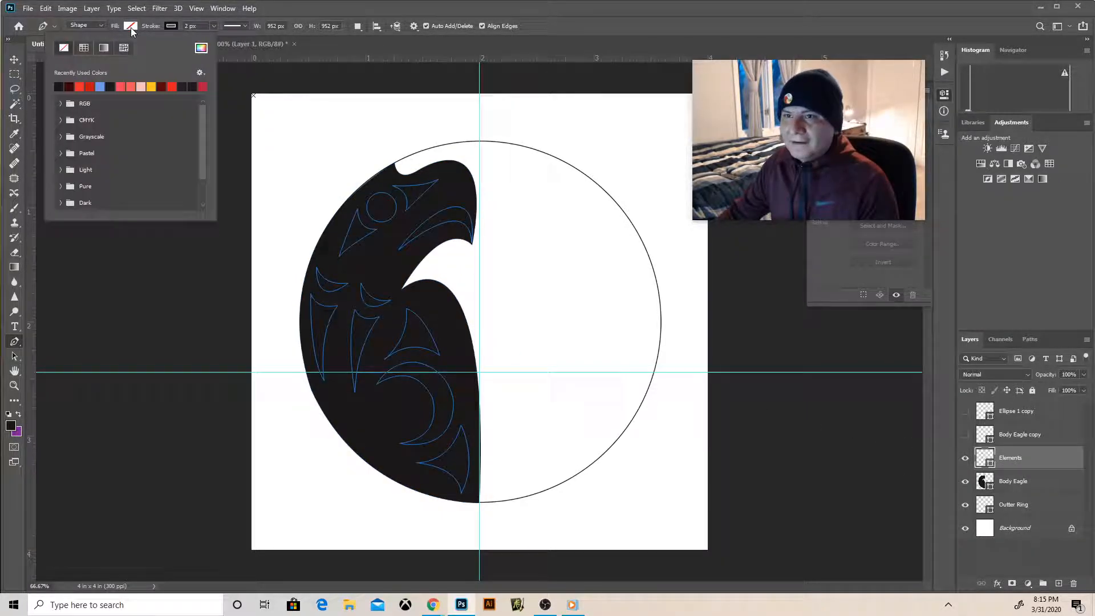
left_click(80, 87)
left_click(171, 26)
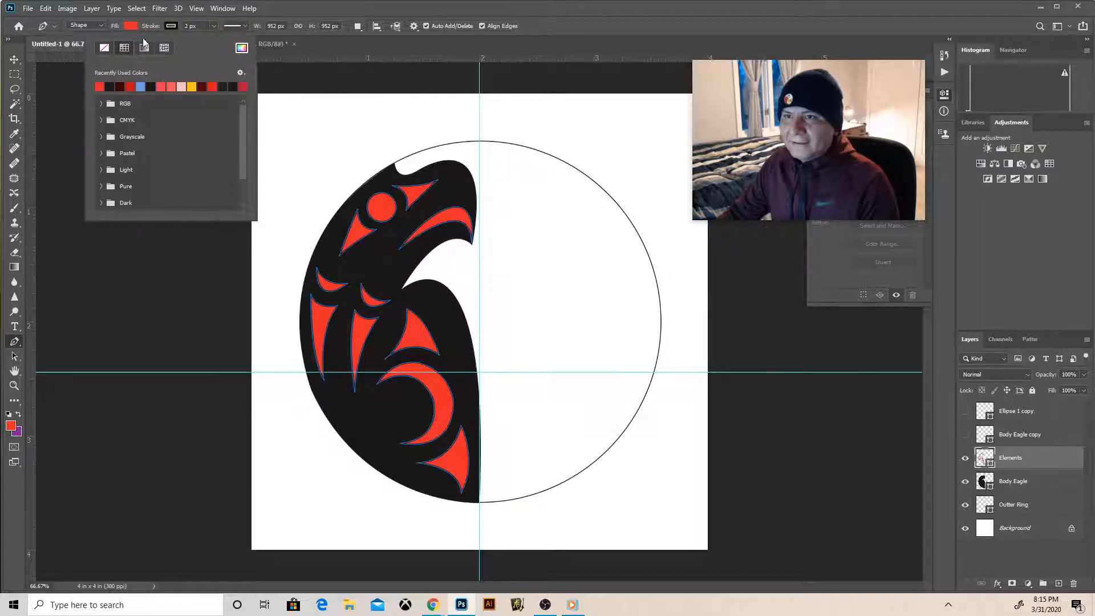
left_click(104, 47)
key("v")
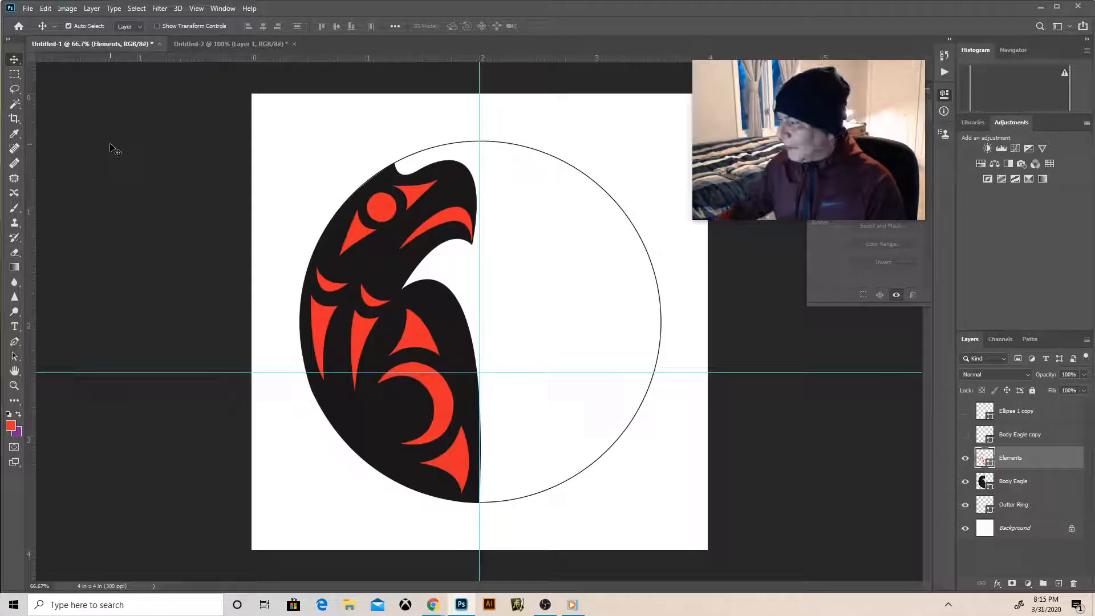
Change the Body Eagle shape's fill to a linear black-to-white gradient.
left_click(1009, 480)
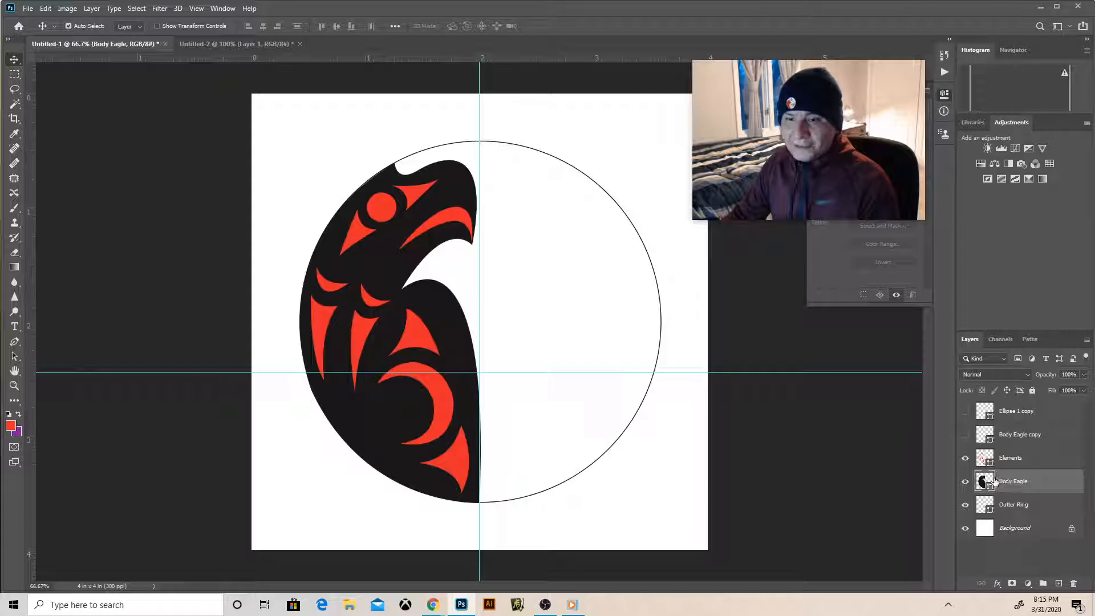
left_click(14, 341)
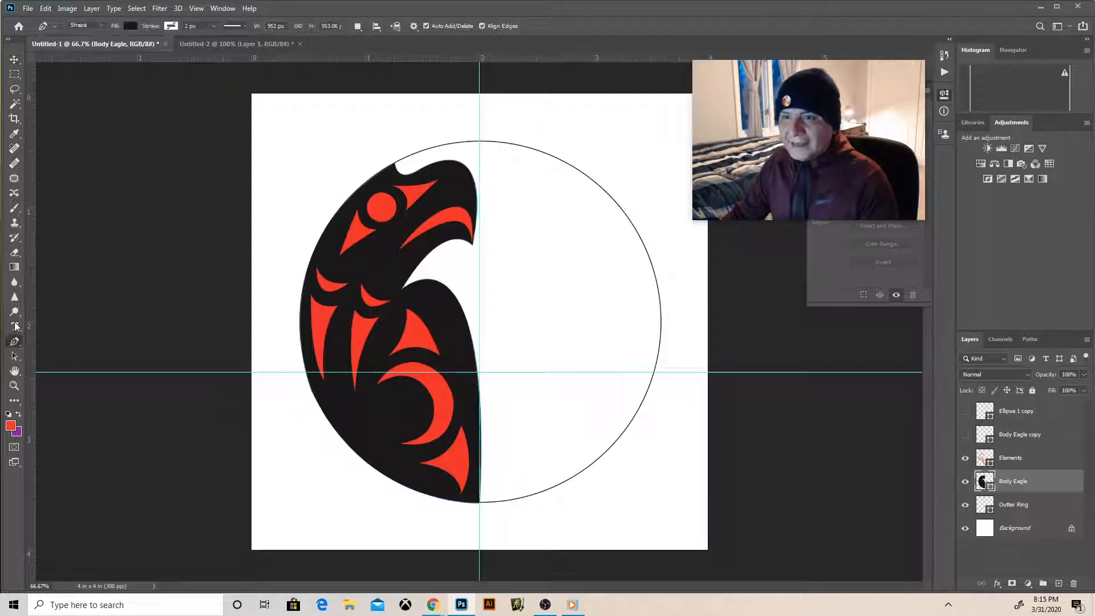
left_click(129, 26)
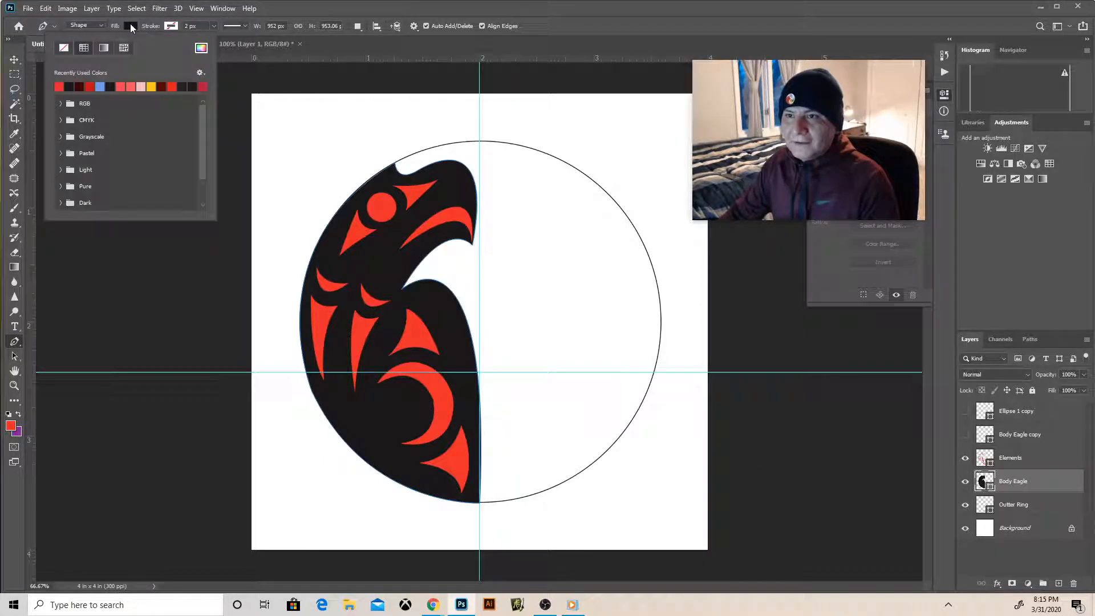
left_click(103, 50)
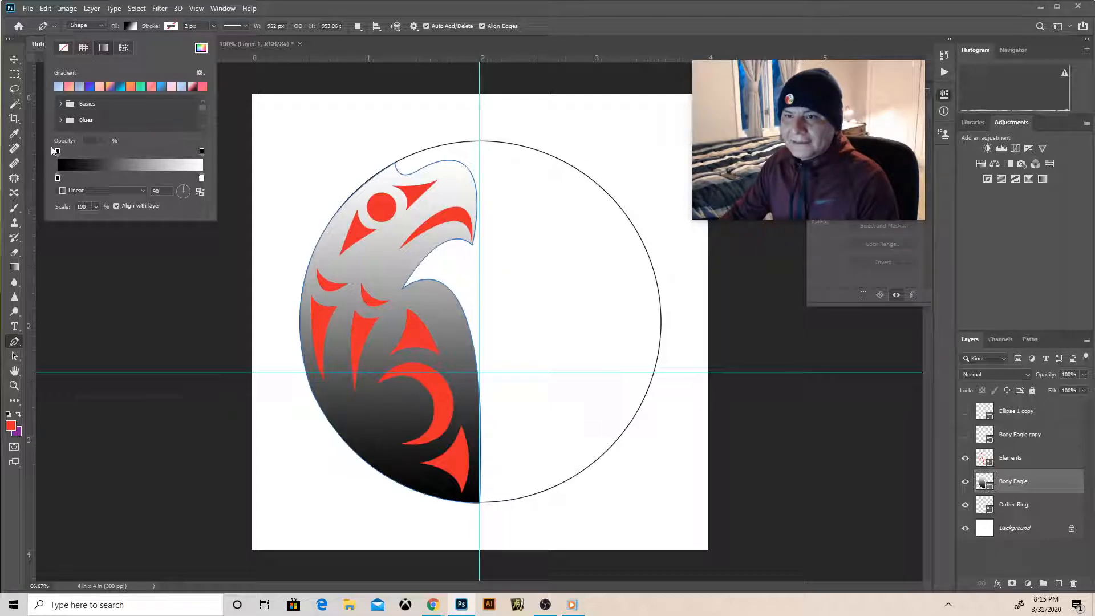
Apply a Gradient Overlay with the preset blue gradient to the Body Eagle layer and rasterize its layer style.
right_click(1011, 480)
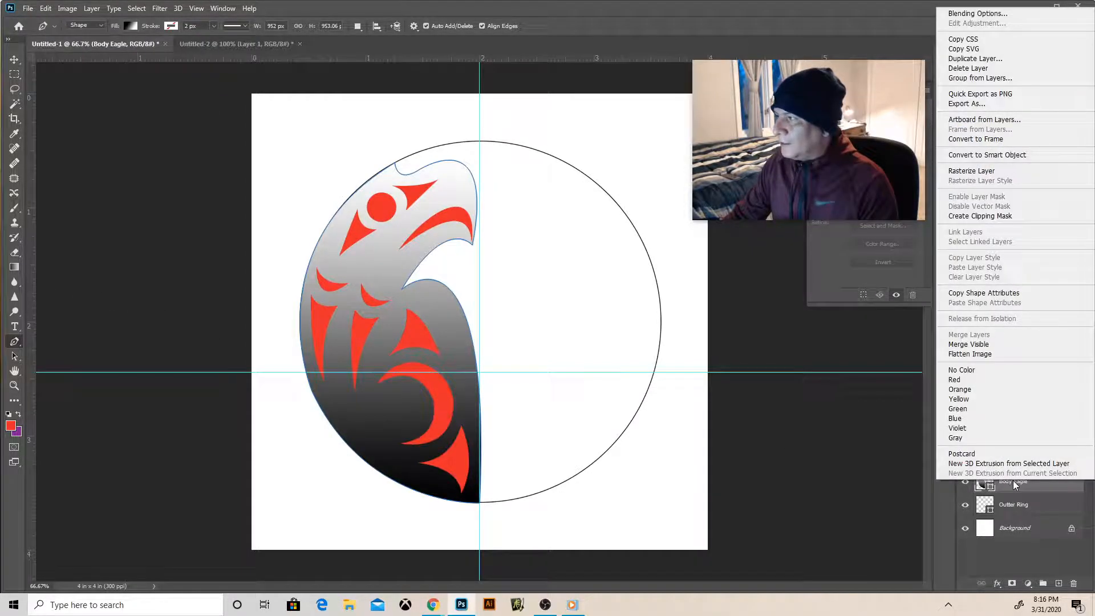
left_click(976, 13)
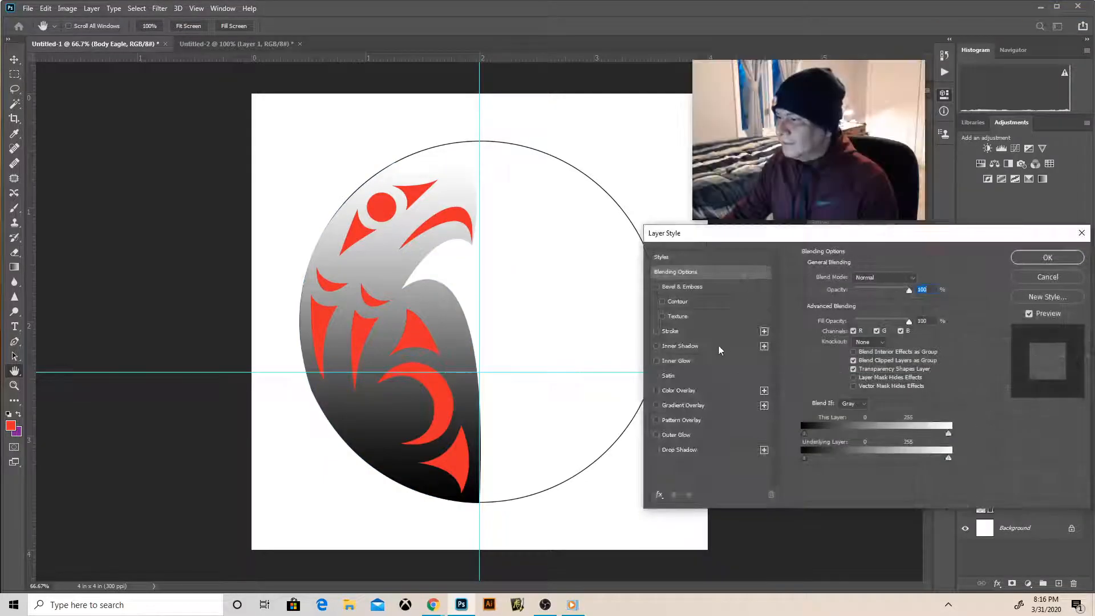
left_click(656, 405)
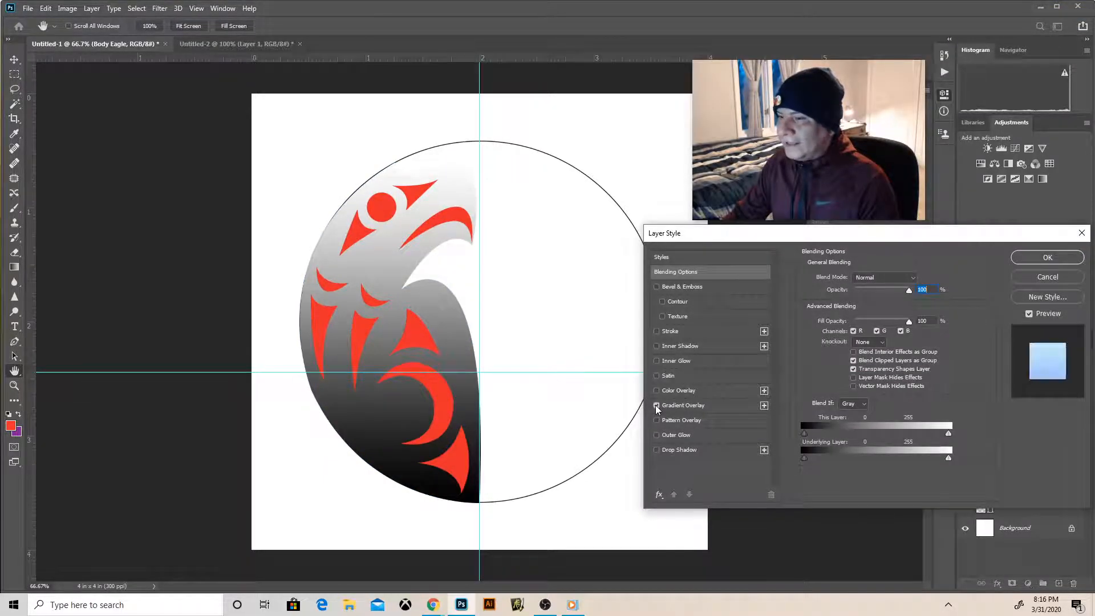
left_click(681, 405)
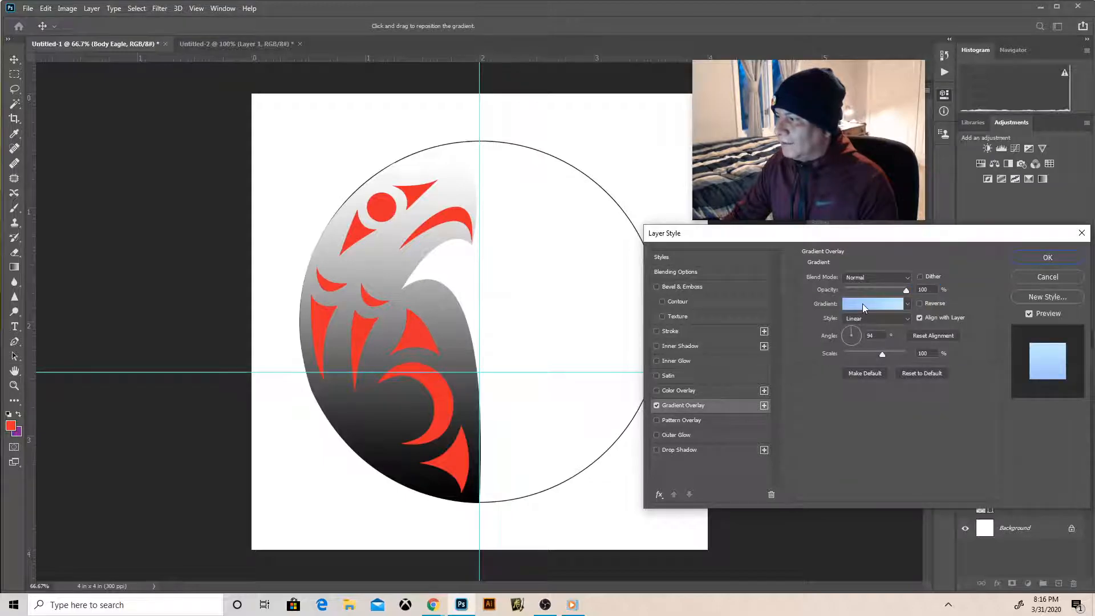
left_click(1020, 257)
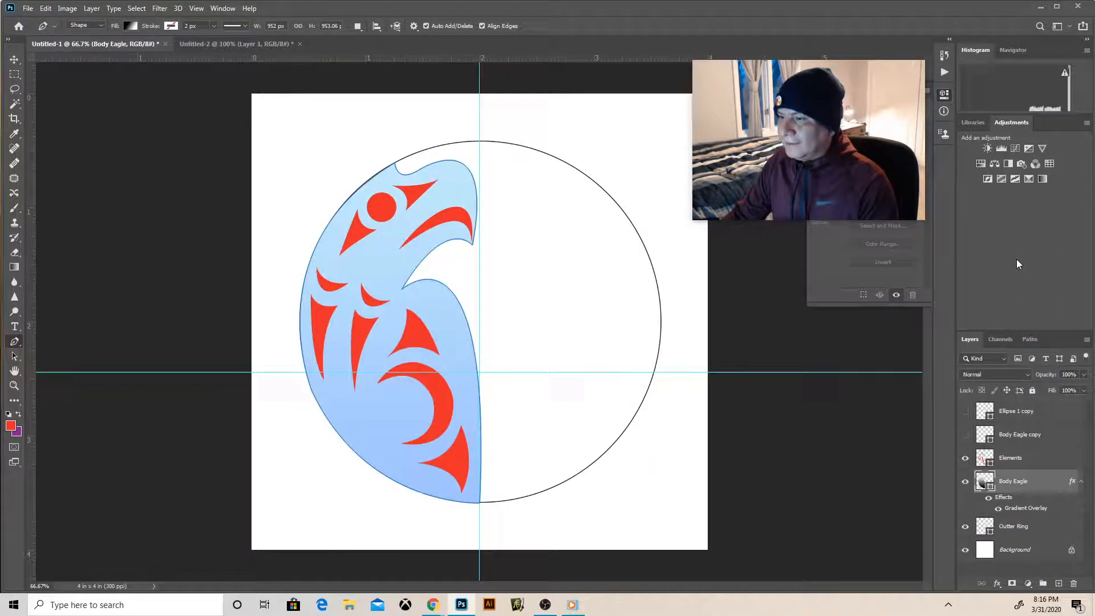
right_click(997, 486)
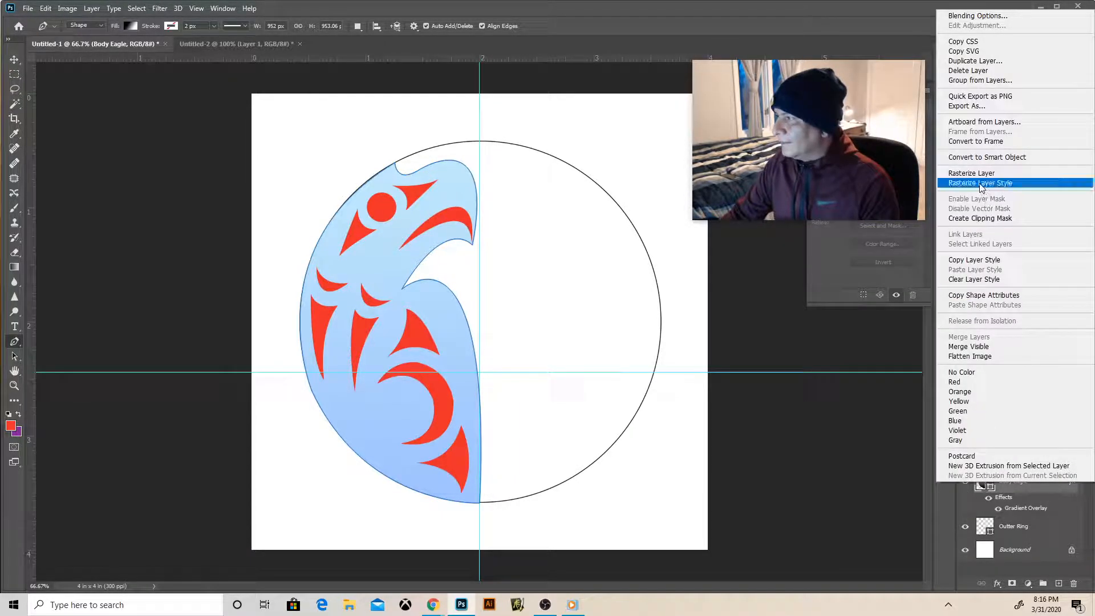
left_click(981, 183)
Add a new Gradient Overlay to the Body Eagle layer and set the gradient's starting color stop to bright red f04242.
right_click(1003, 483)
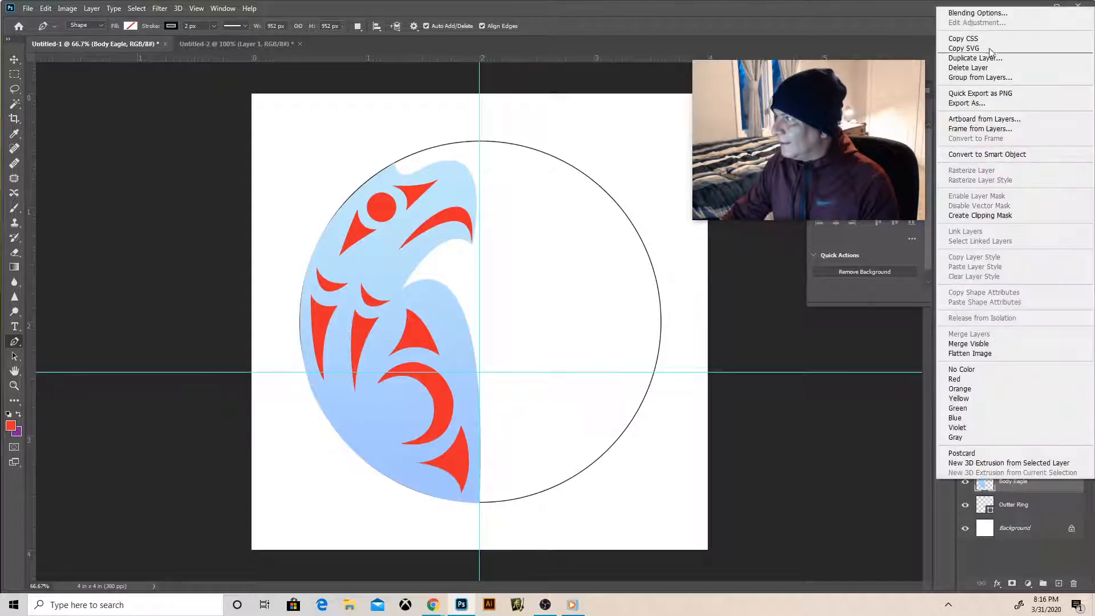
left_click(978, 13)
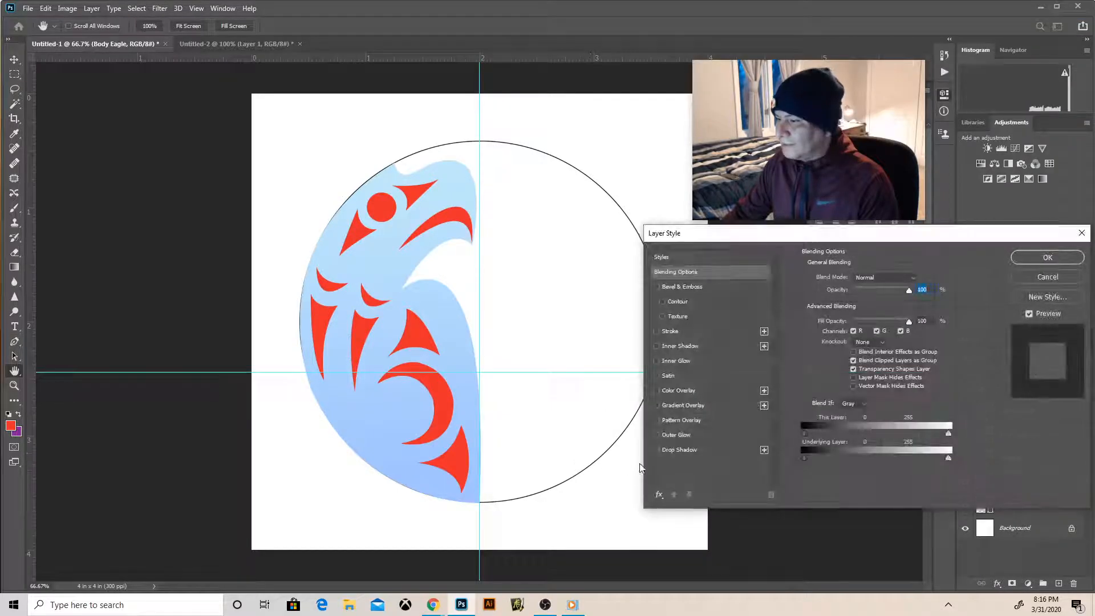
left_click(656, 405)
left_click(682, 407)
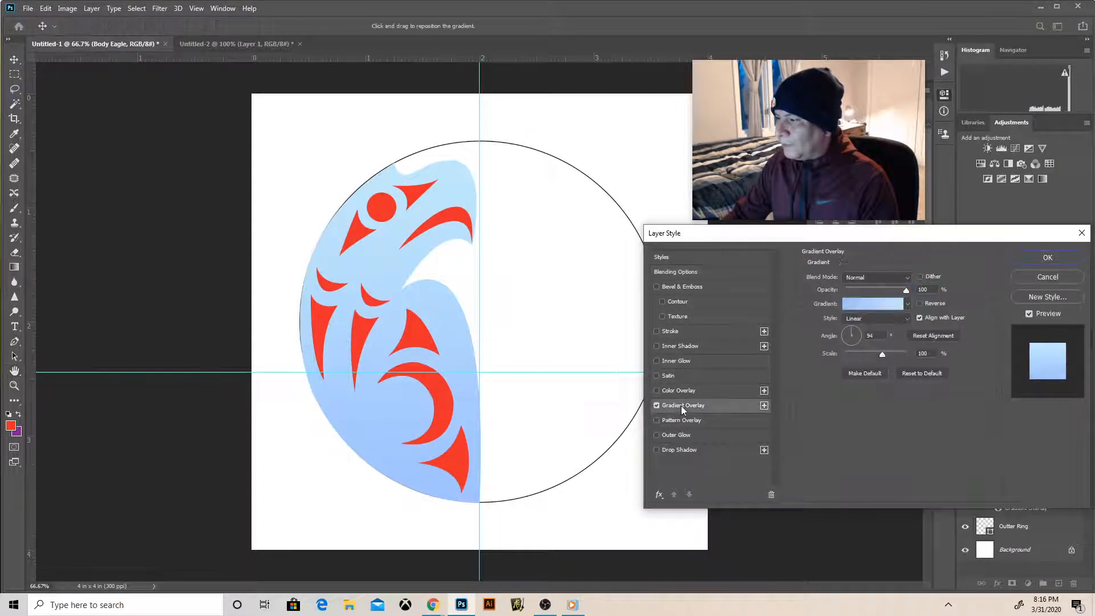
left_click(860, 304)
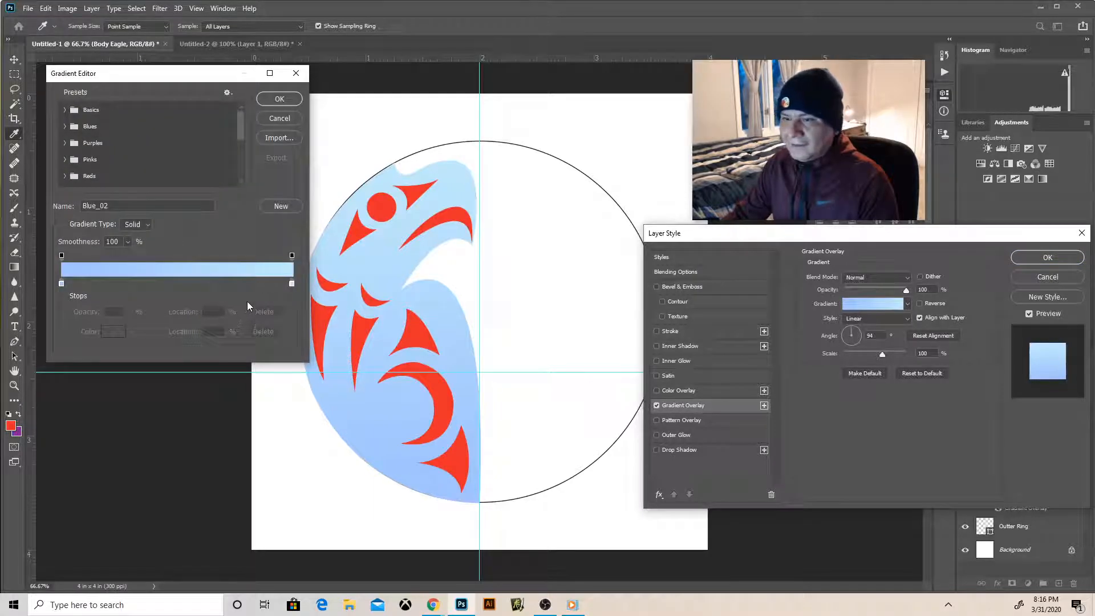
double_click(61, 284)
left_click_drag(786, 332, 787, 315)
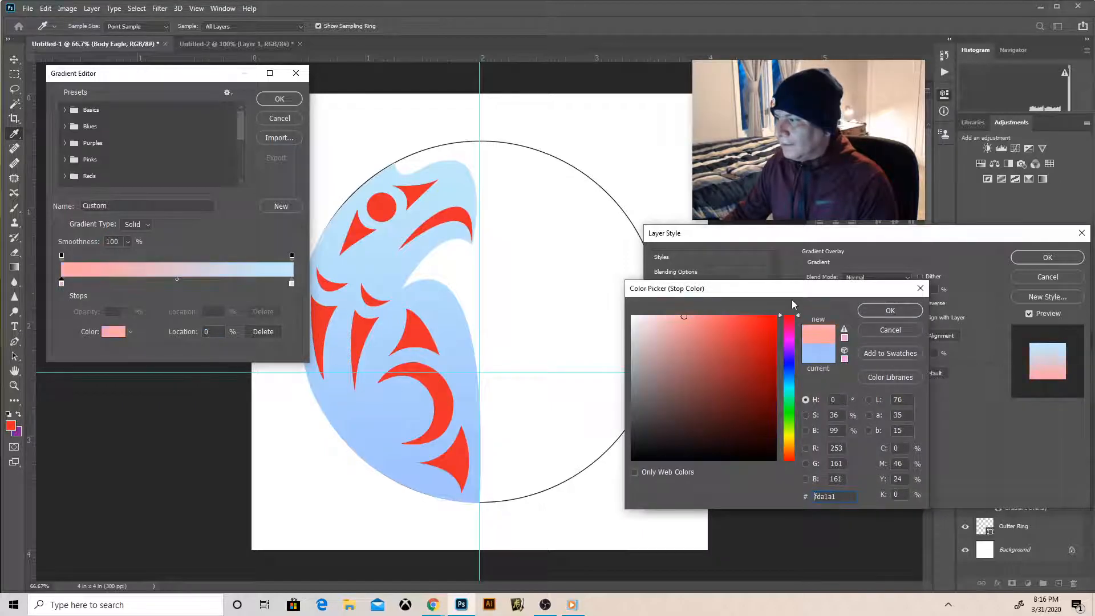
left_click(737, 324)
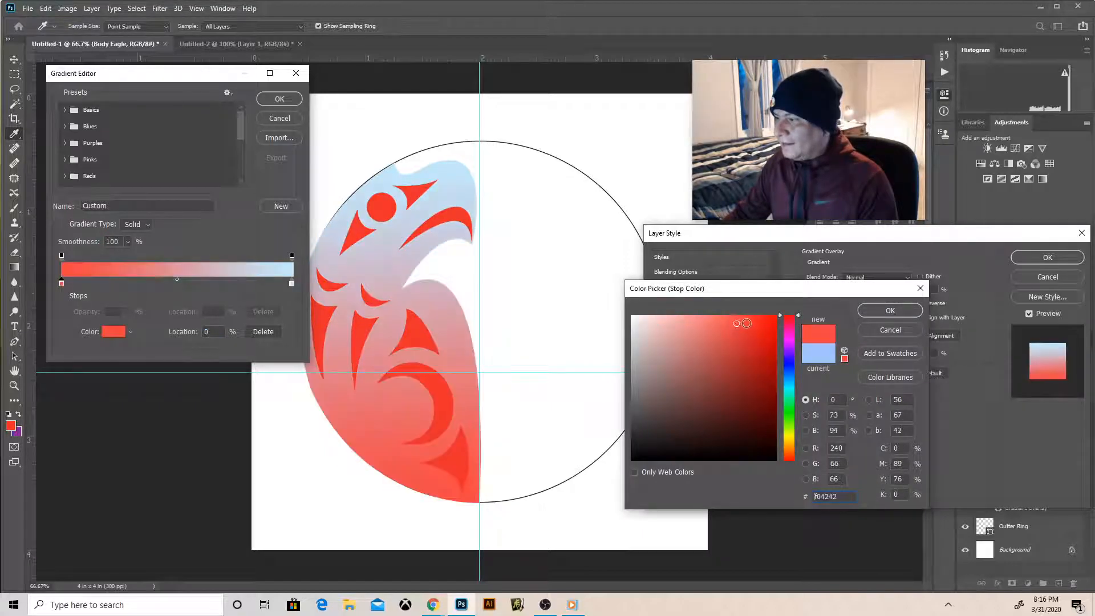
left_click(873, 312)
Set the ending color stop of the Body Eagle overlay gradient to dark red 430c0c and accept the gradient.
left_click(292, 283)
double_click(292, 284)
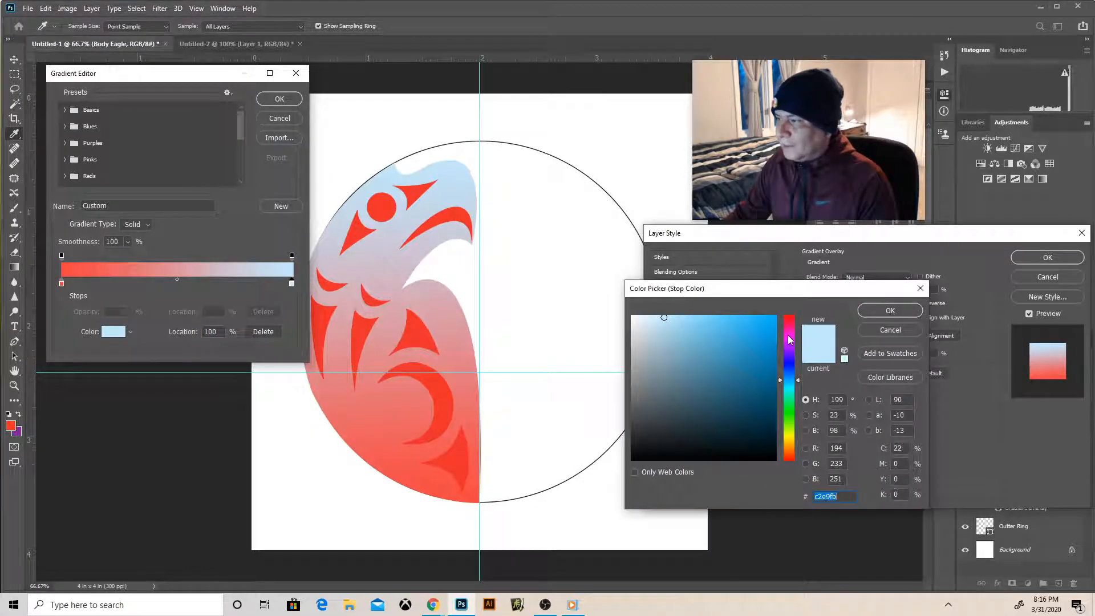
left_click_drag(789, 341, 790, 314)
left_click(761, 433)
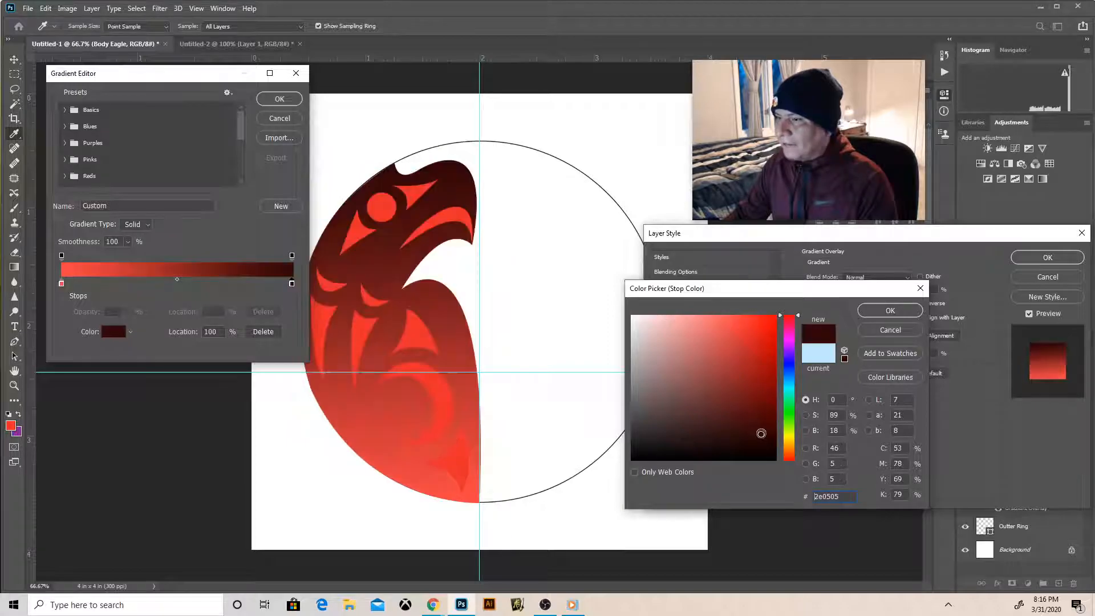
left_click(743, 435)
left_click(750, 422)
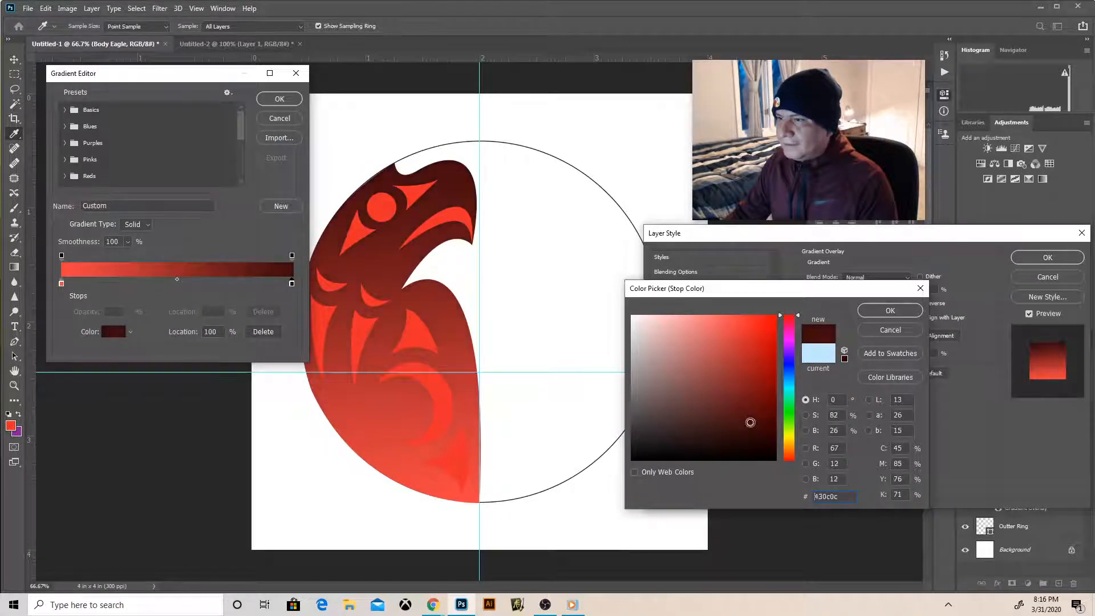
left_click(275, 103)
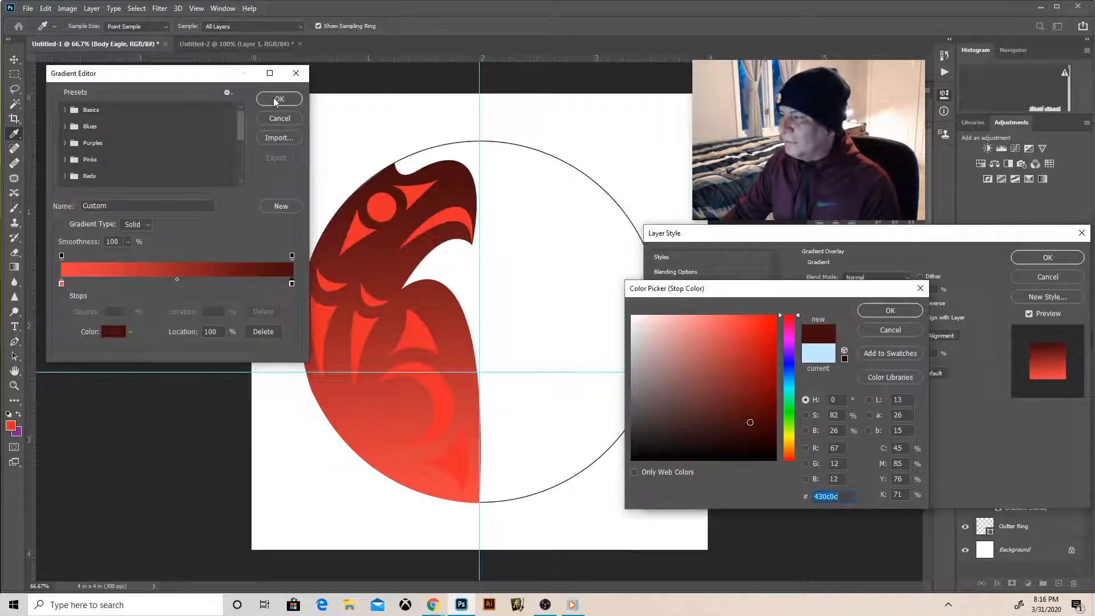
left_click(860, 313)
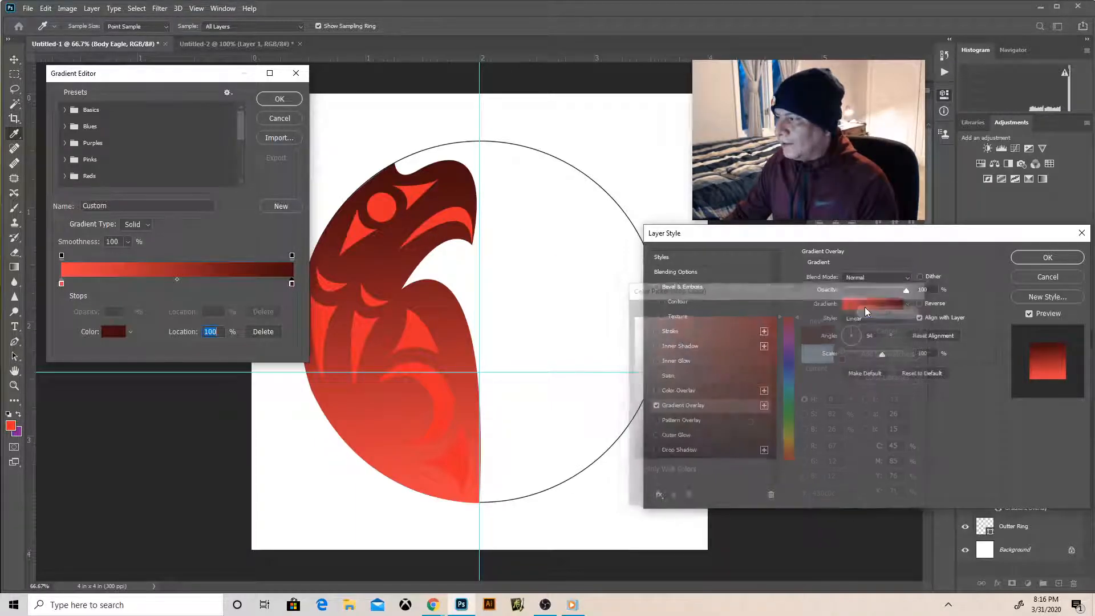
left_click(279, 99)
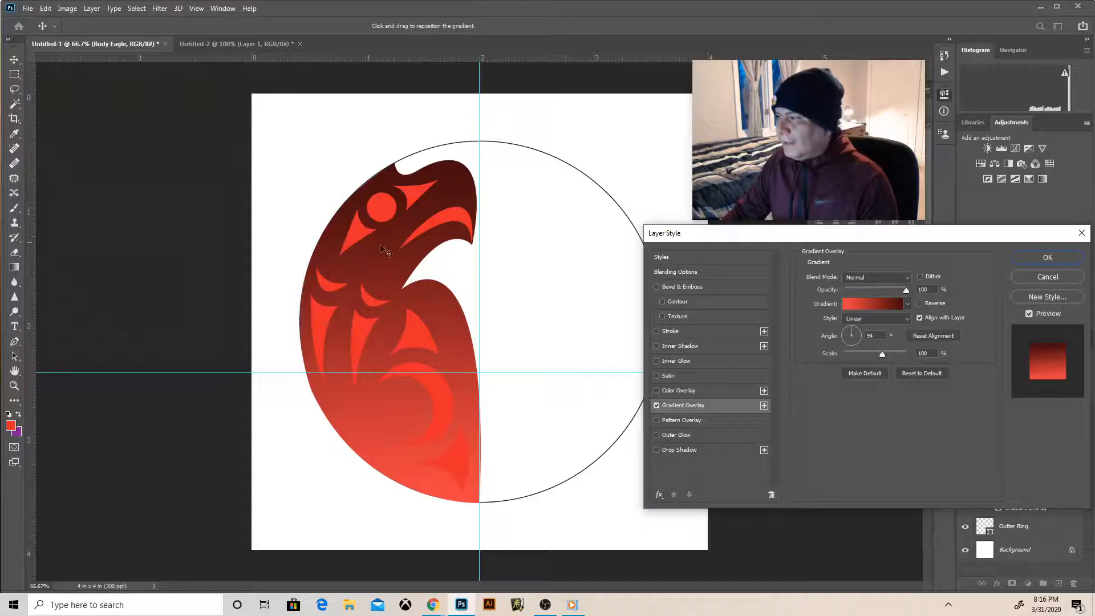
Change the Body Eagle layer's Gradient Overlay style to Radial and apply the layer style.
left_click(865, 318)
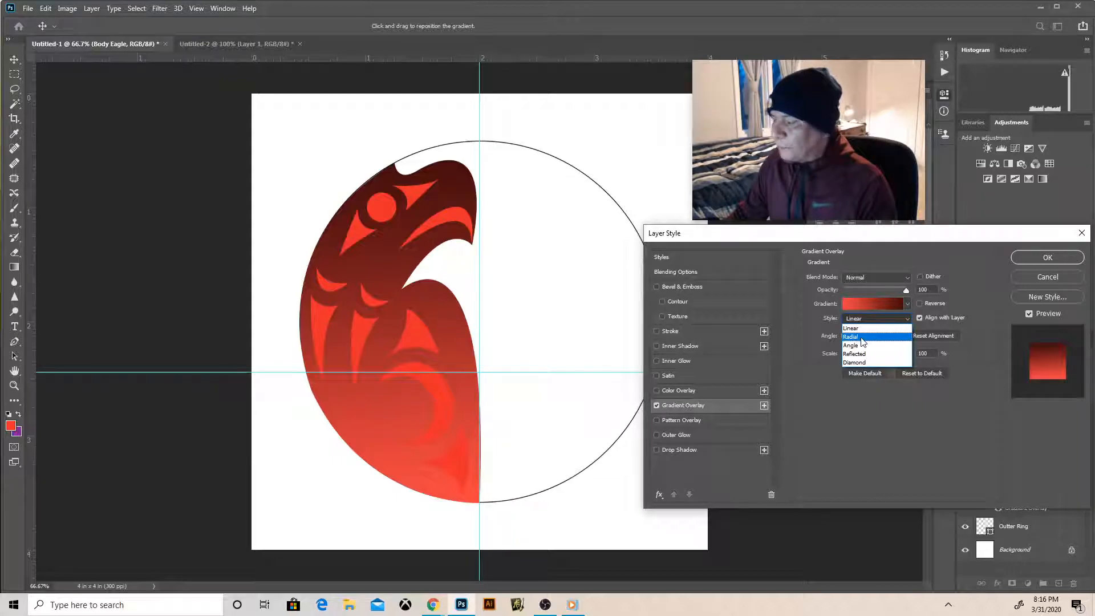
left_click(861, 337)
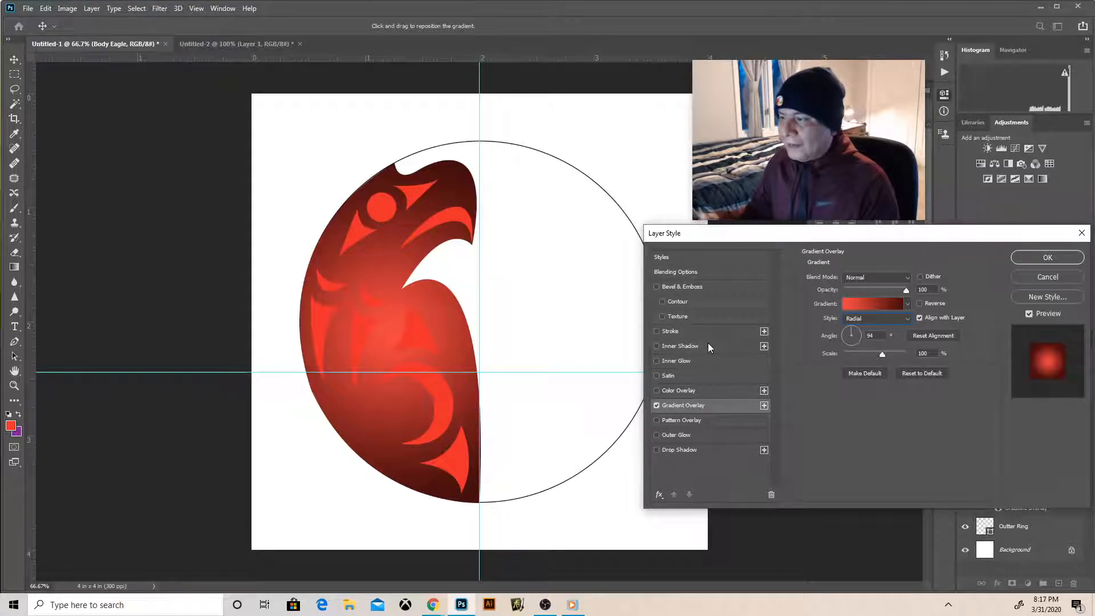
left_click(1025, 258)
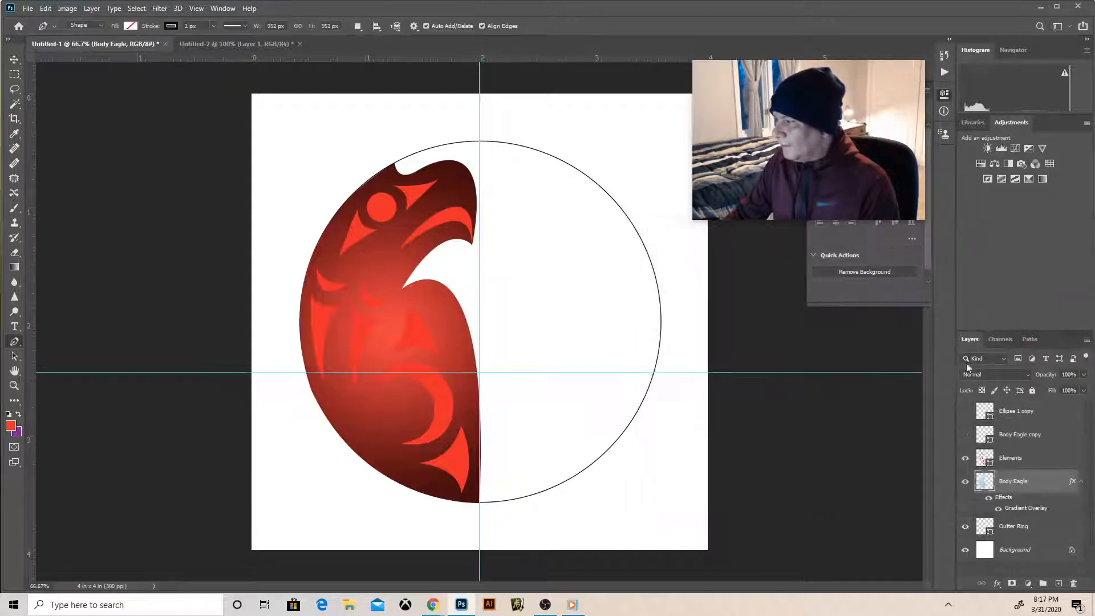
Rasterize the Elements layer and add a Gradient Overlay to it.
left_click(1004, 459)
right_click(1003, 459)
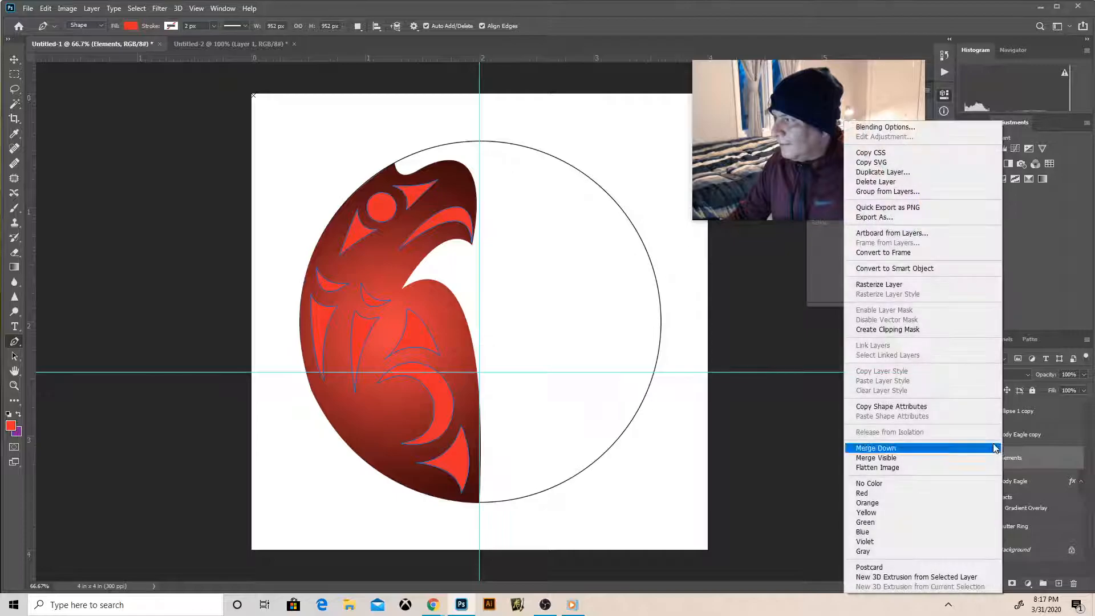
left_click(901, 285)
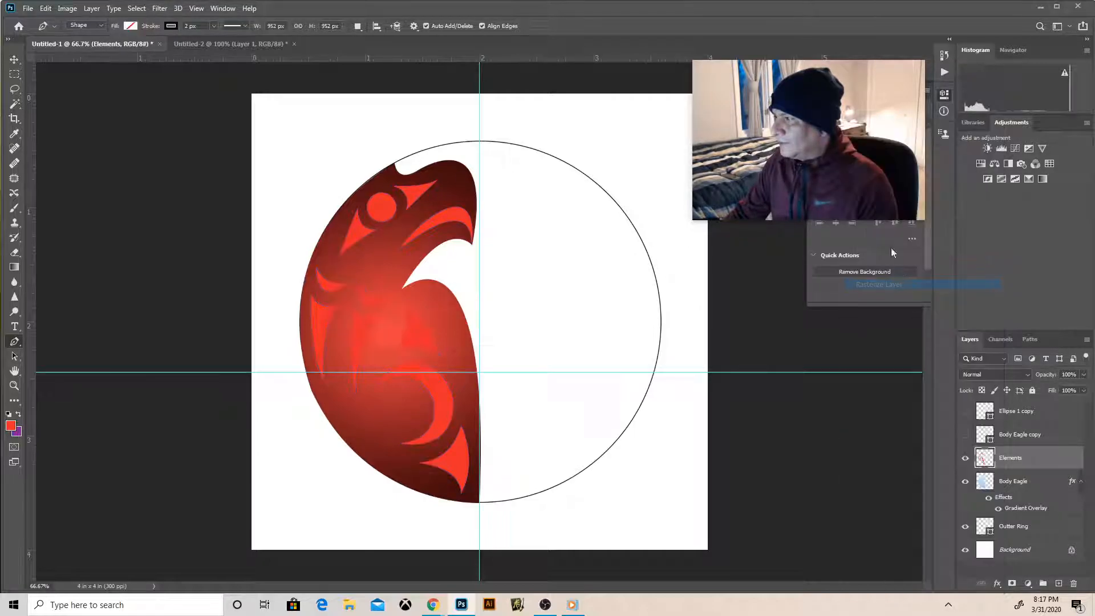
right_click(1004, 458)
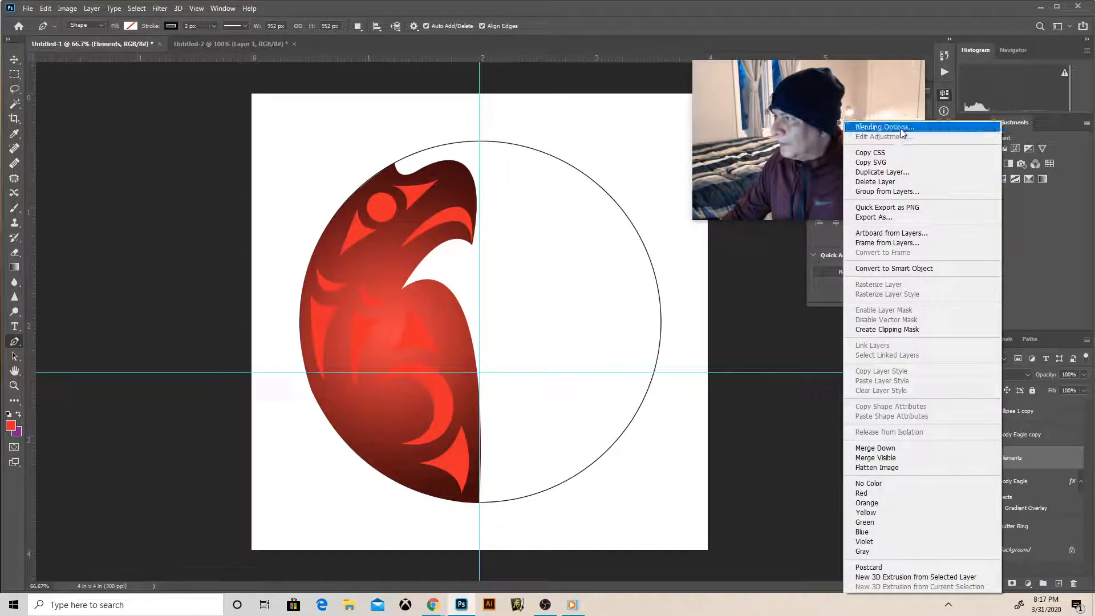
left_click(898, 128)
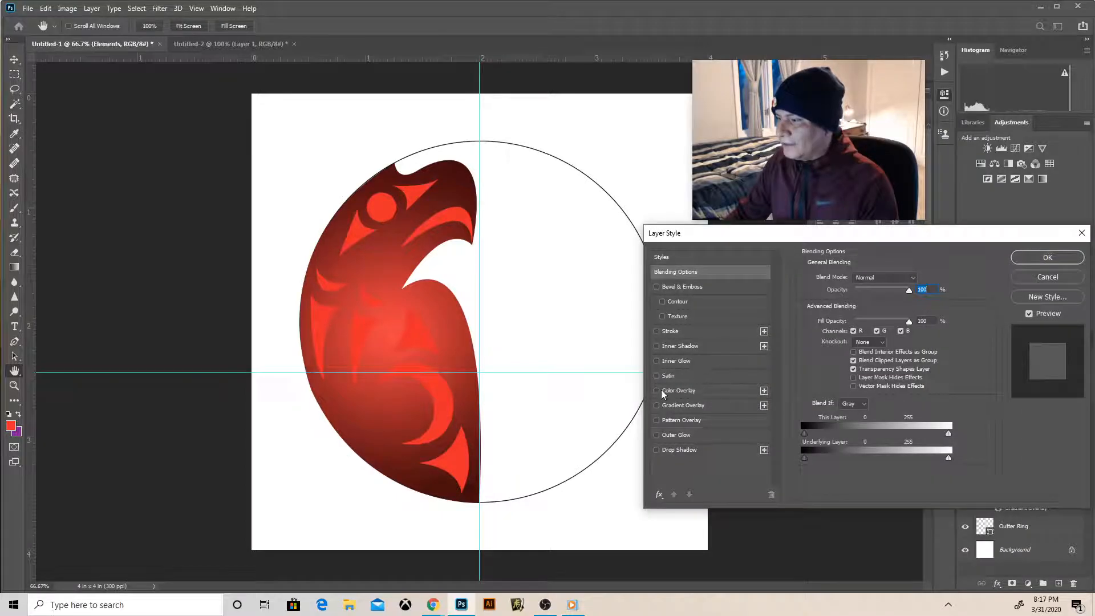
left_click(656, 405)
left_click(675, 403)
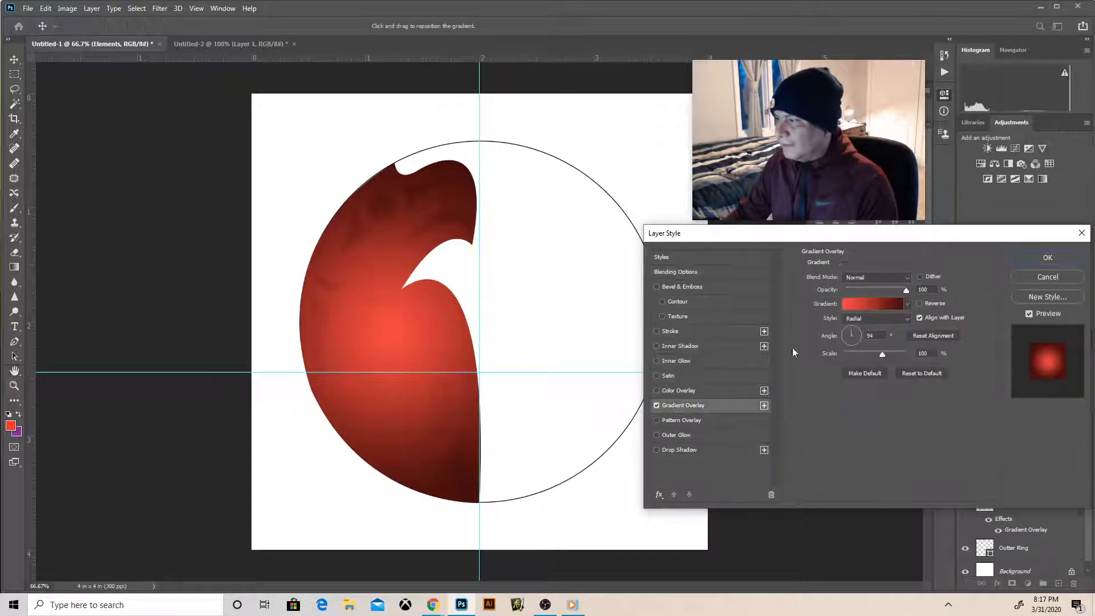
Set the starting color stop of the Elements overlay gradient to a bright sky blue.
left_click(862, 304)
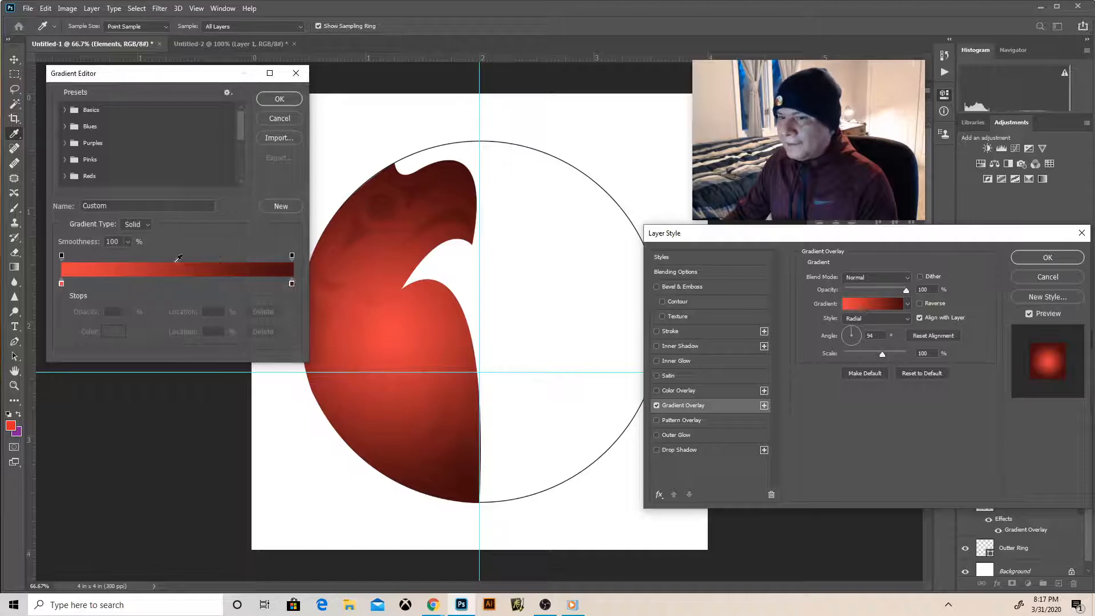
double_click(62, 282)
type("4252f0")
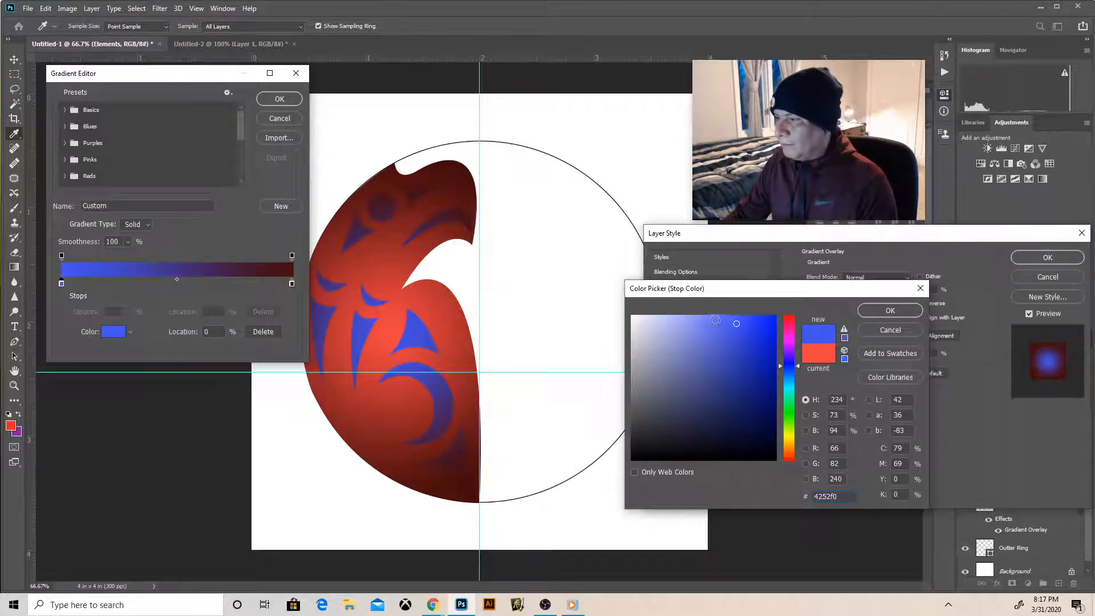
left_click(706, 318)
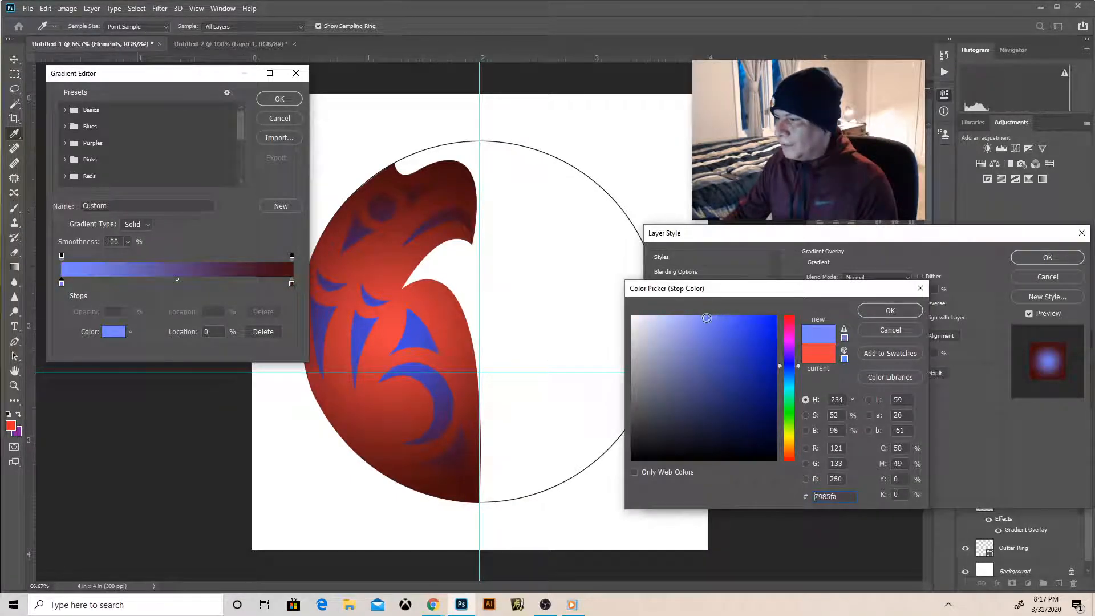
left_click(788, 385)
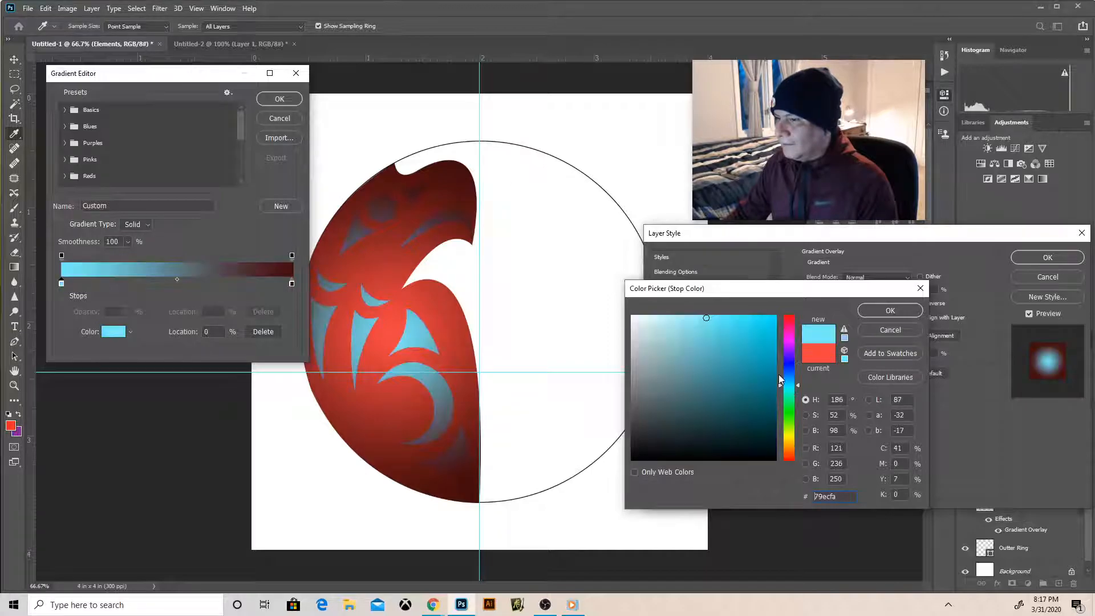
left_click(726, 323)
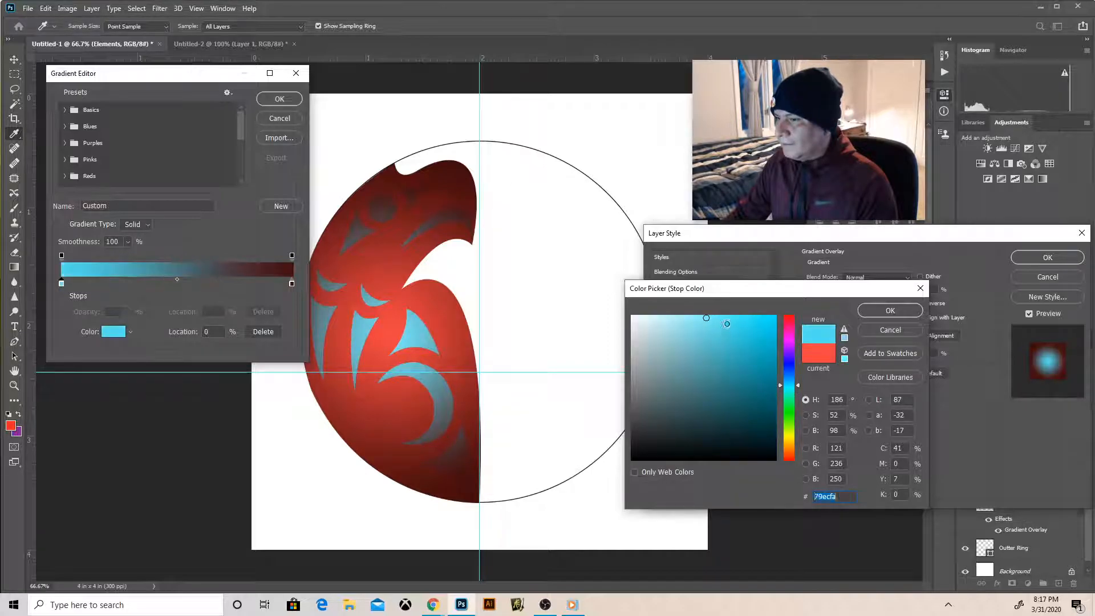
left_click(874, 308)
Set the ending color stop of the Elements overlay gradient to a dark brownish gray, 362627.
left_click(292, 283)
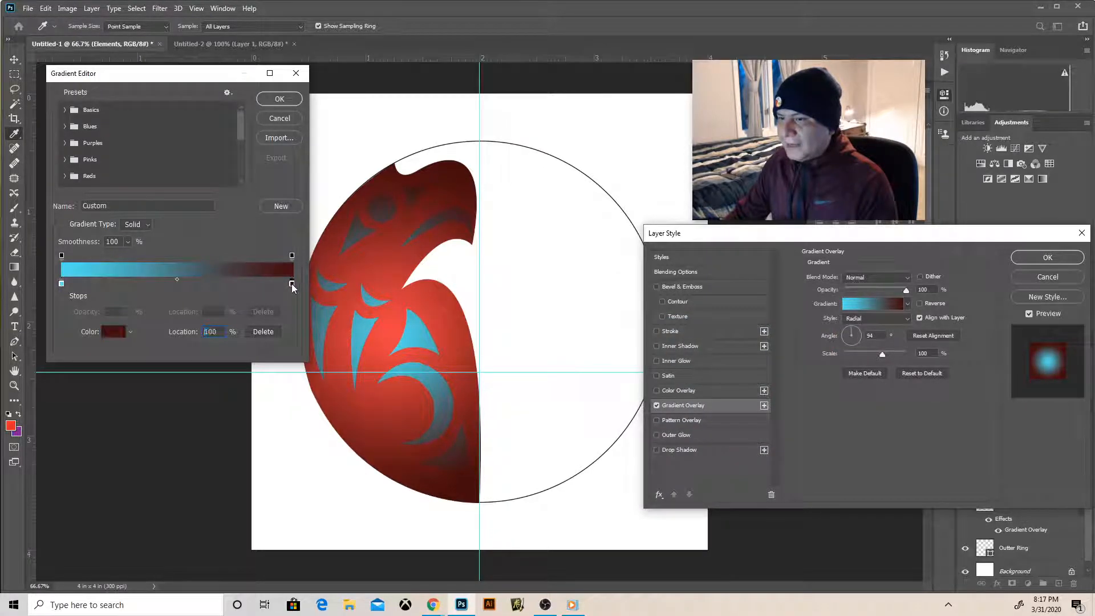
double_click(292, 283)
left_click(789, 373)
left_click_drag(745, 372, 712, 412)
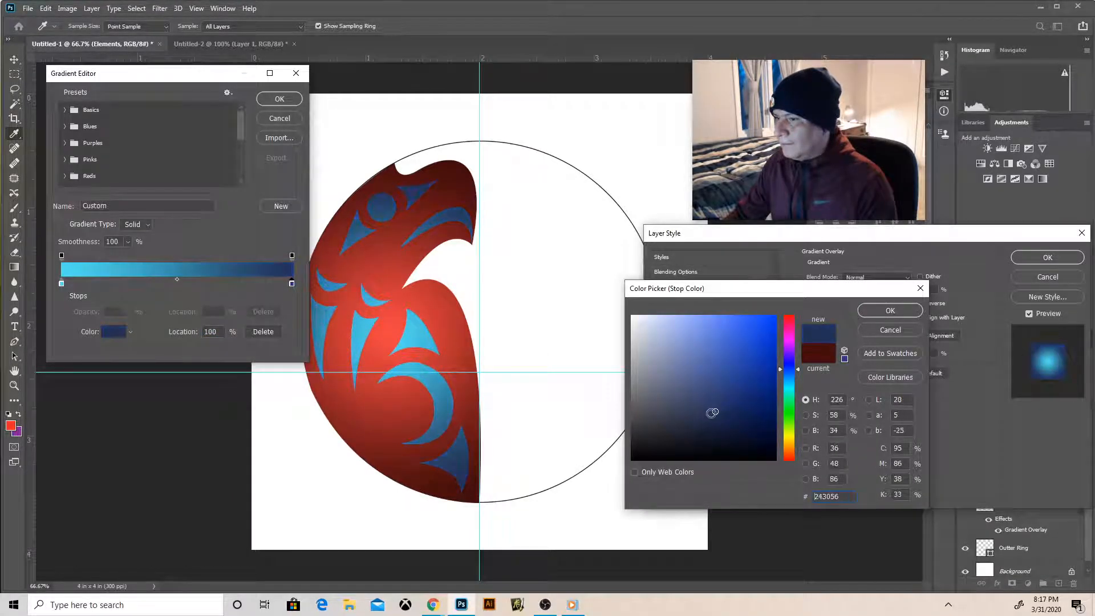
left_click(791, 317)
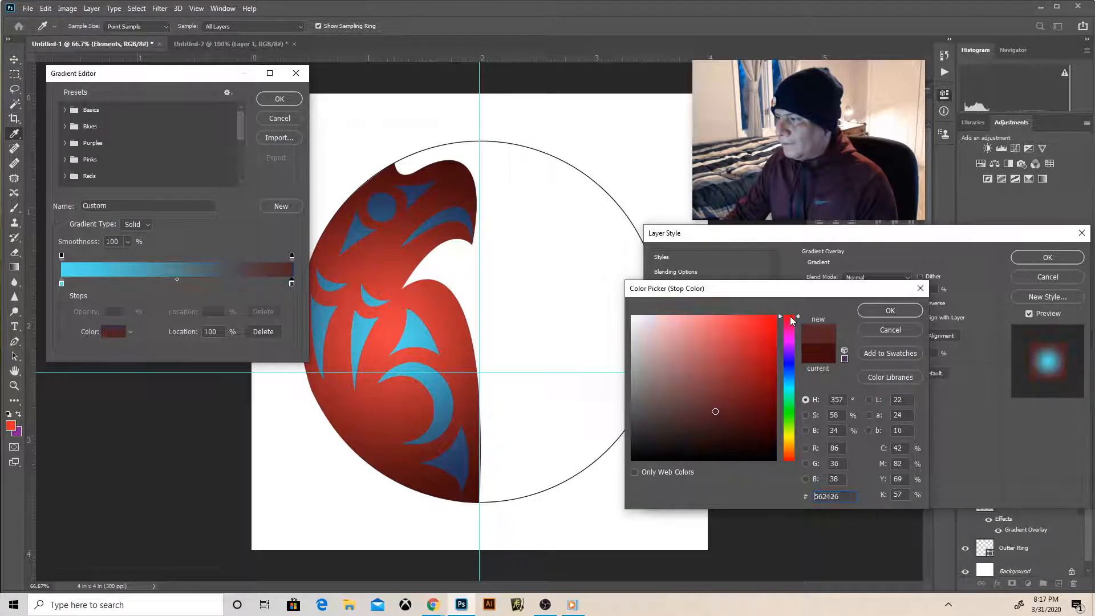
left_click(717, 343)
left_click(722, 346)
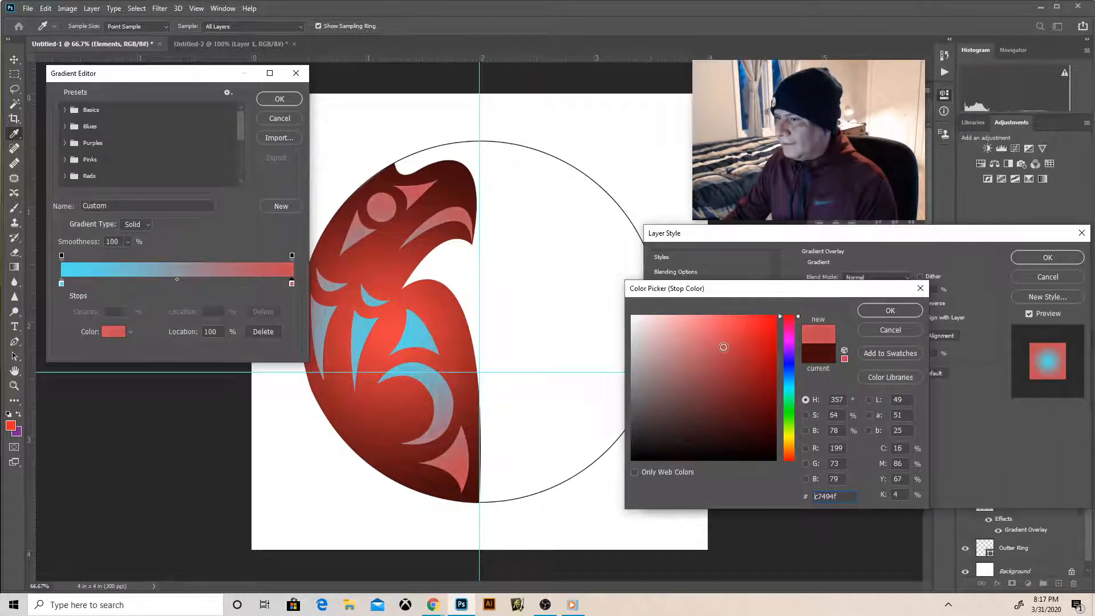
left_click(637, 440)
mouse_move(647, 443)
left_mouse_down()
mouse_move(659, 447)
mouse_move(673, 427)
left_mouse_up()
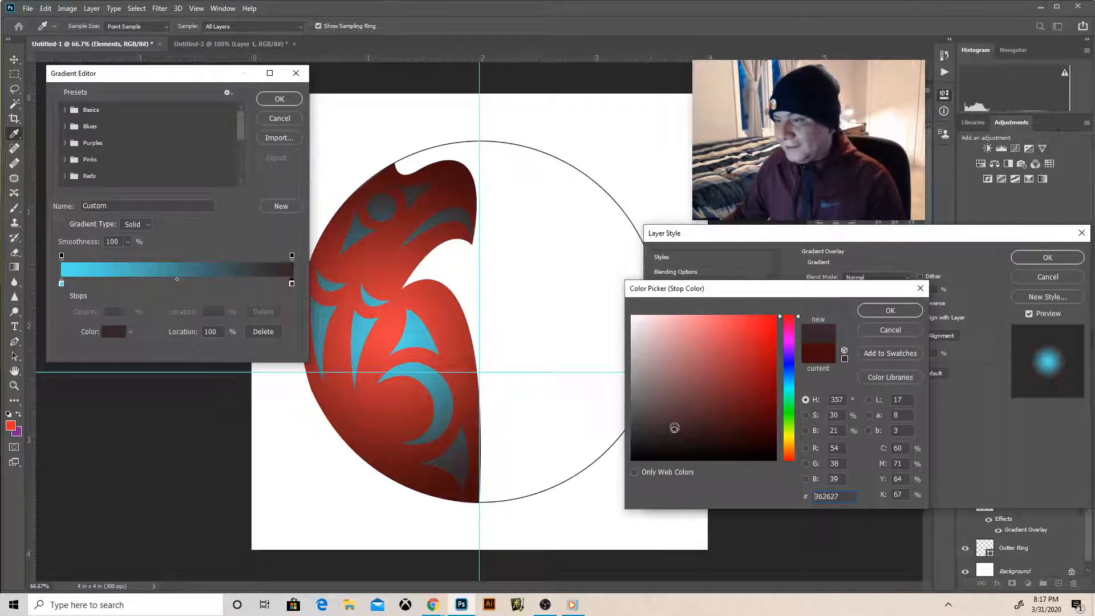
left_click(875, 309)
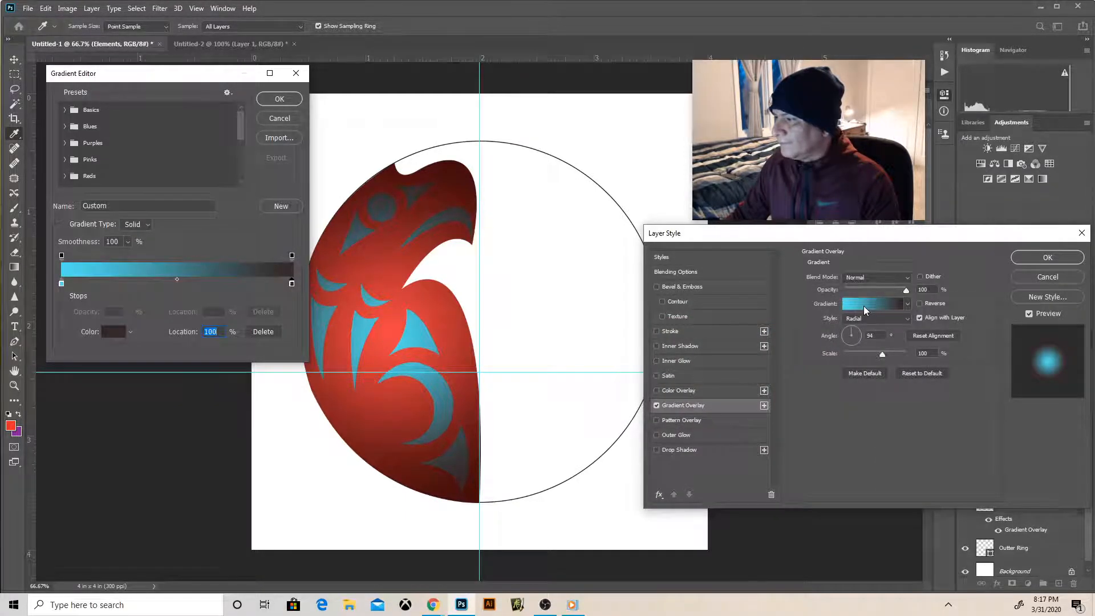
Add a red color stop at 42% of the Elements overlay gradient and accept the gradient.
left_click(159, 284)
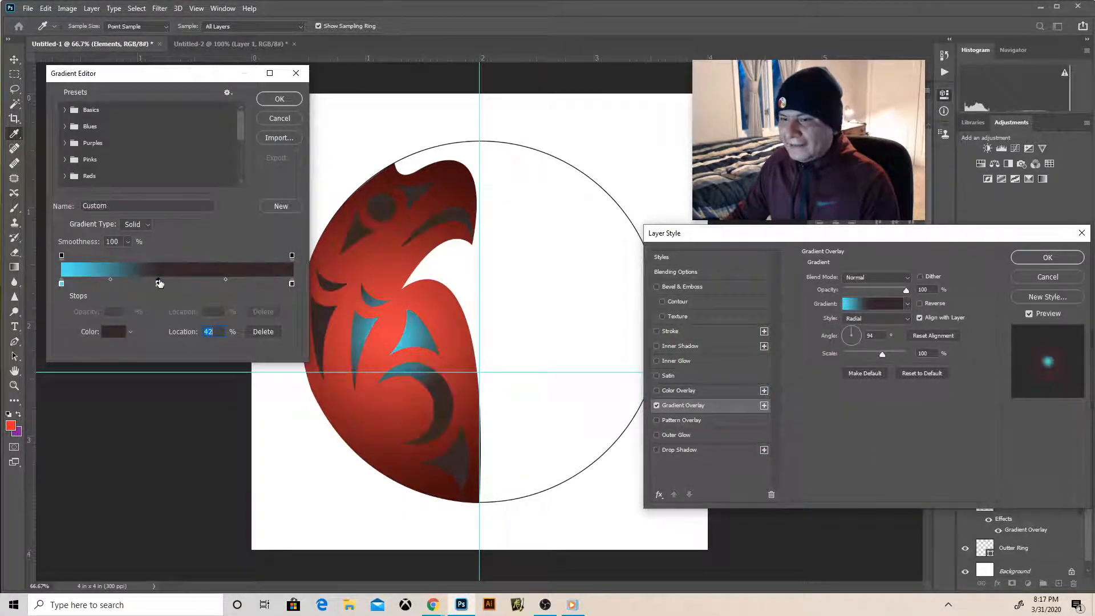
double_click(158, 285)
left_click(716, 334)
left_click(736, 375)
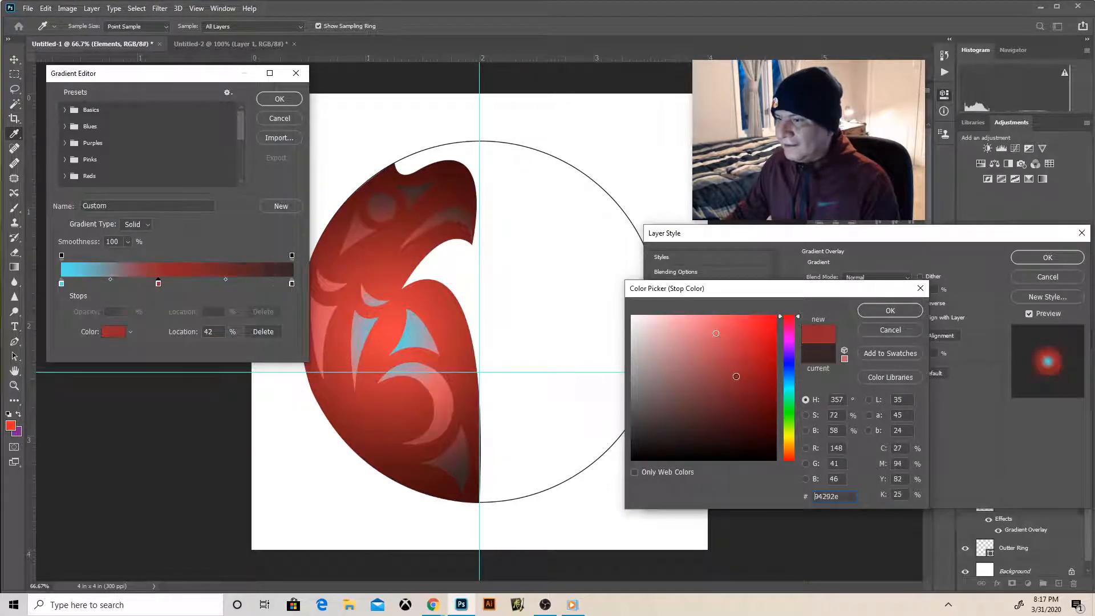
left_click(735, 347)
left_click(732, 395)
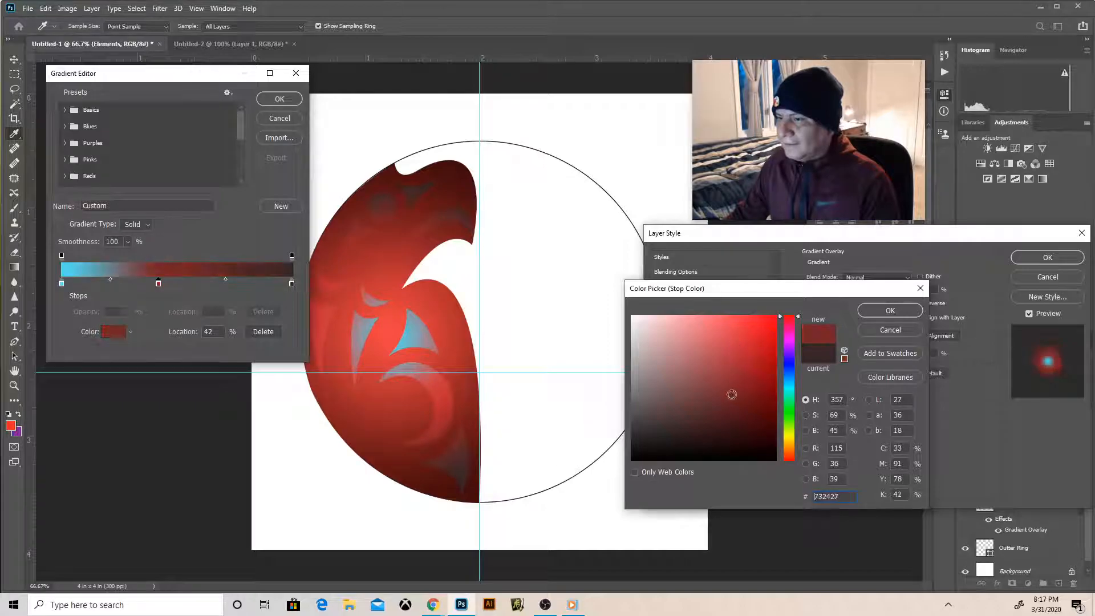
left_click(732, 407)
left_click(736, 374)
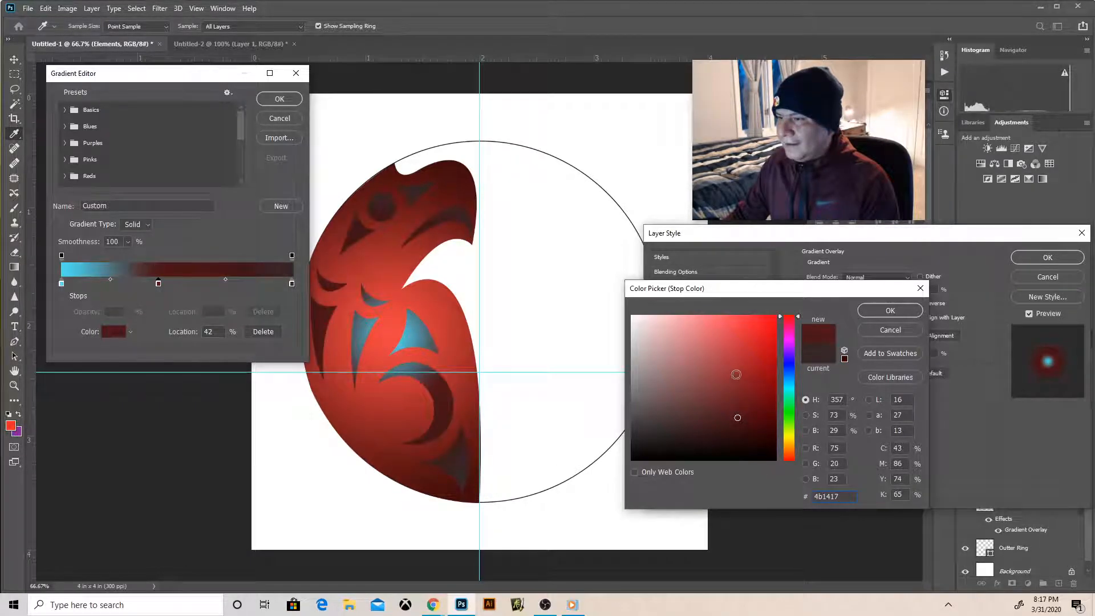
left_click(740, 351)
left_click(890, 311)
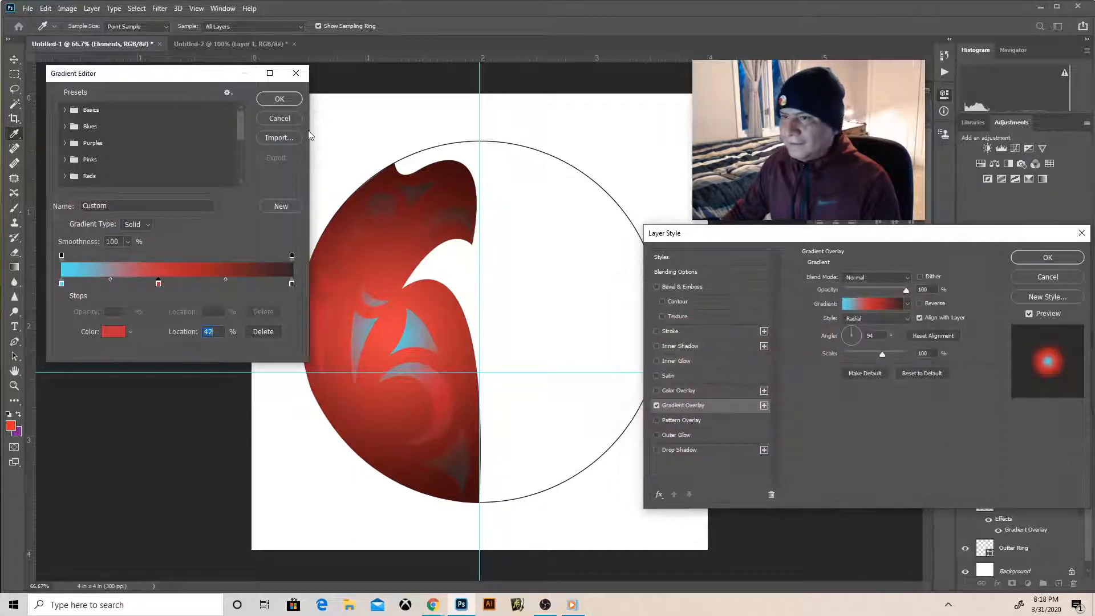
left_click(288, 101)
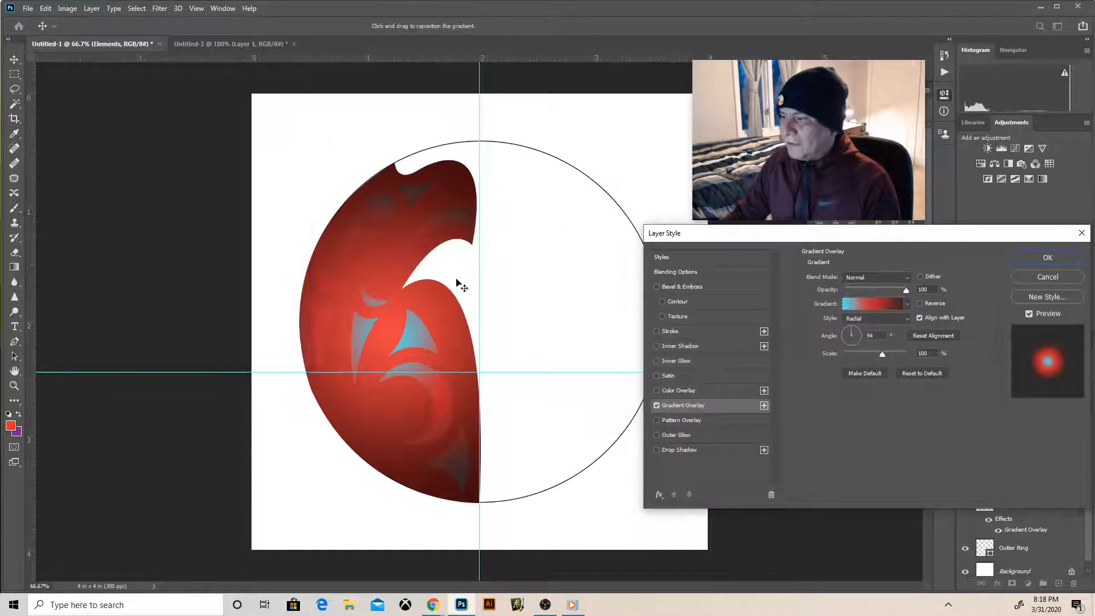
Add an Inner Shadow to the Elements layer with 29% opacity and a slightly larger size, and apply the layer style.
left_click(656, 346)
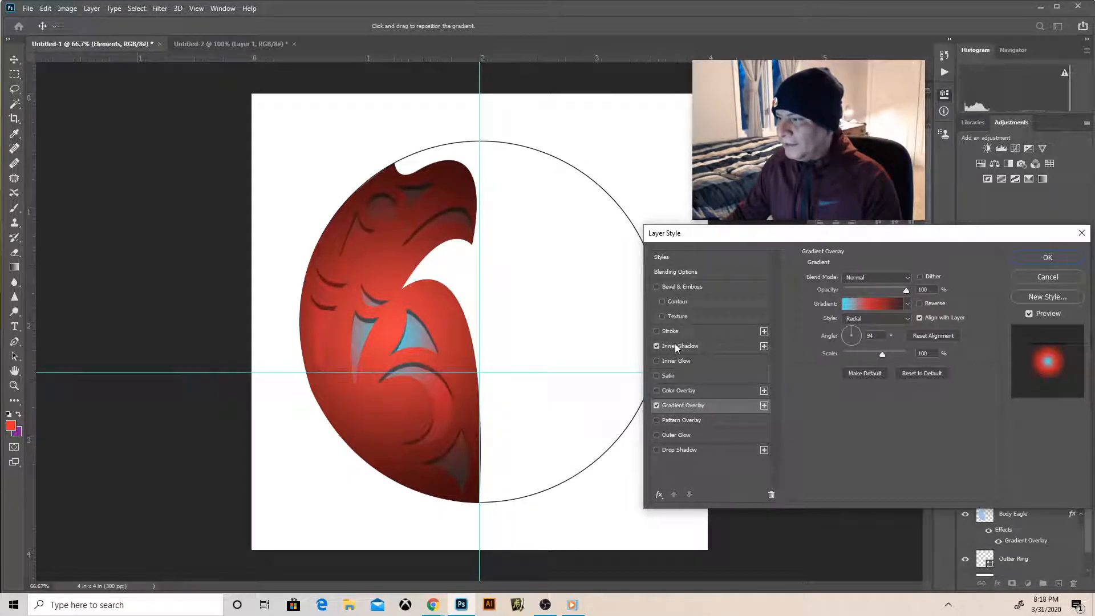
left_click(677, 346)
left_click_drag(862, 294, 860, 292)
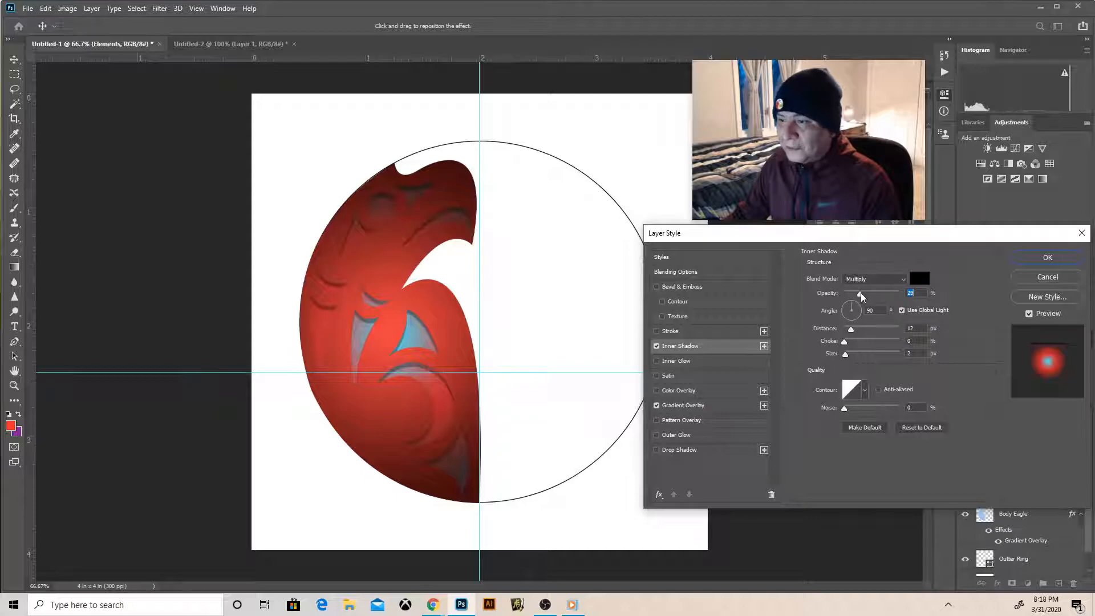
left_click_drag(844, 355, 849, 357)
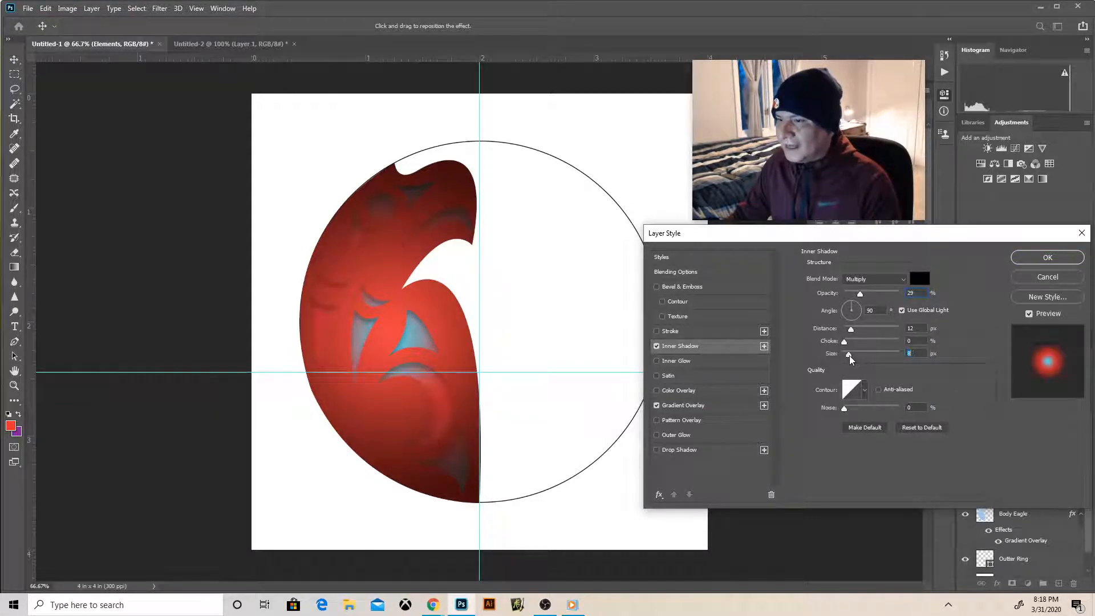
left_click(1022, 261)
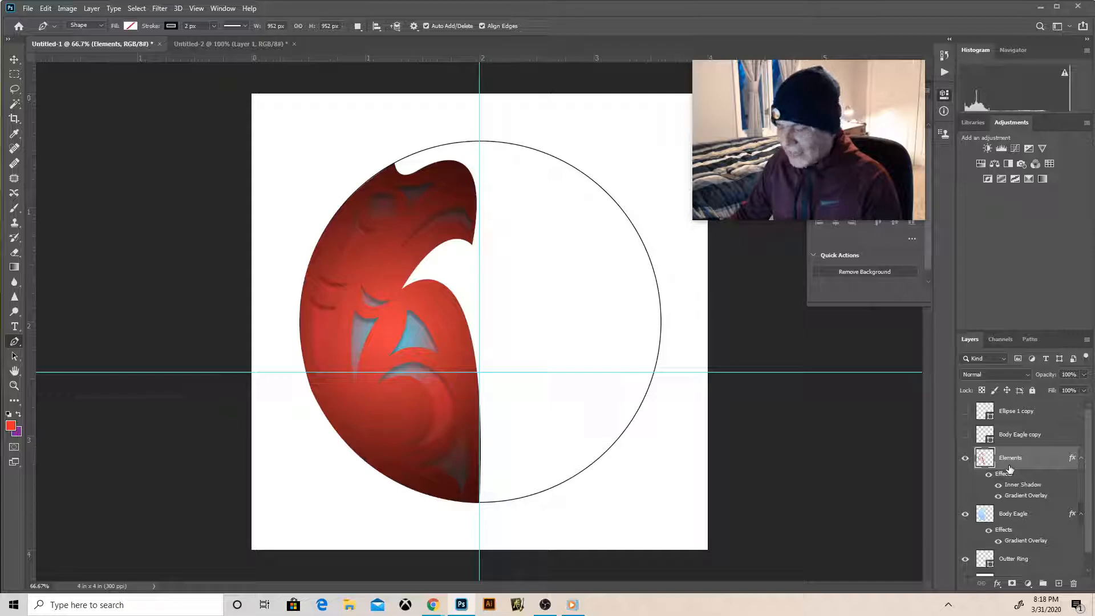
Duplicate the Elements and Body Eagle layers together, flip the copies horizontally, and place them on the empty right half of the circle.
left_click(1001, 516, "shift")
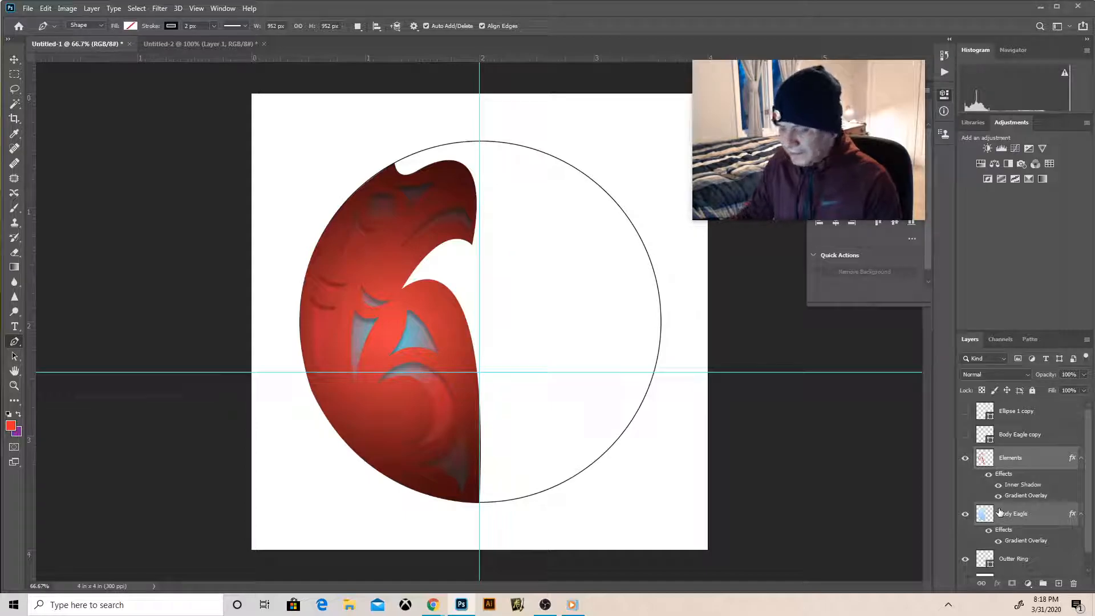
key("ctrl+j")
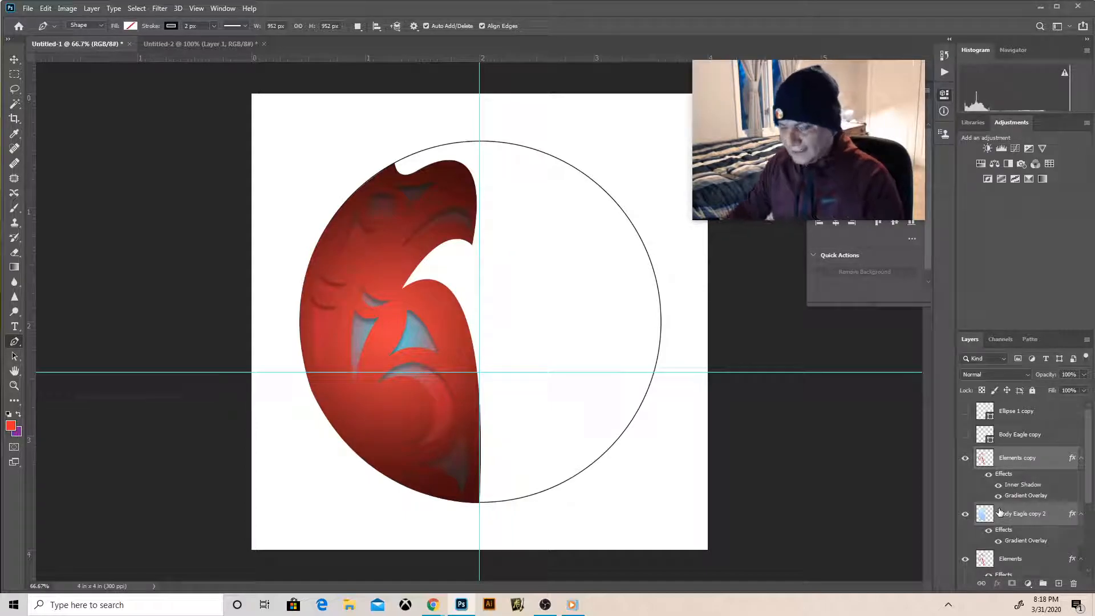
key("ctrl+t")
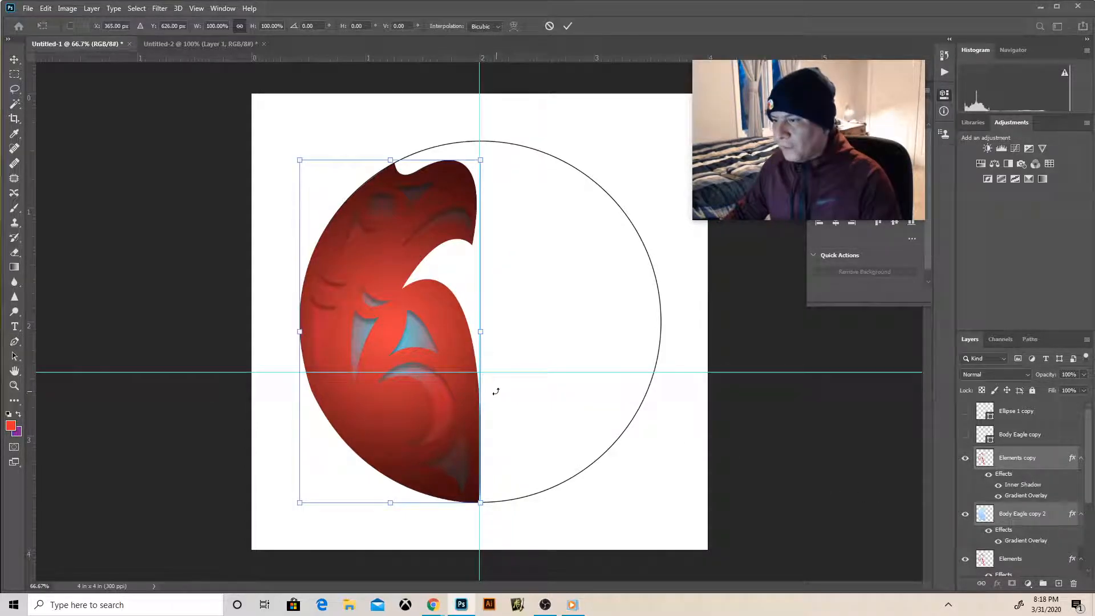
right_click(433, 388)
left_click(463, 372)
left_click_drag(436, 274, 611, 261)
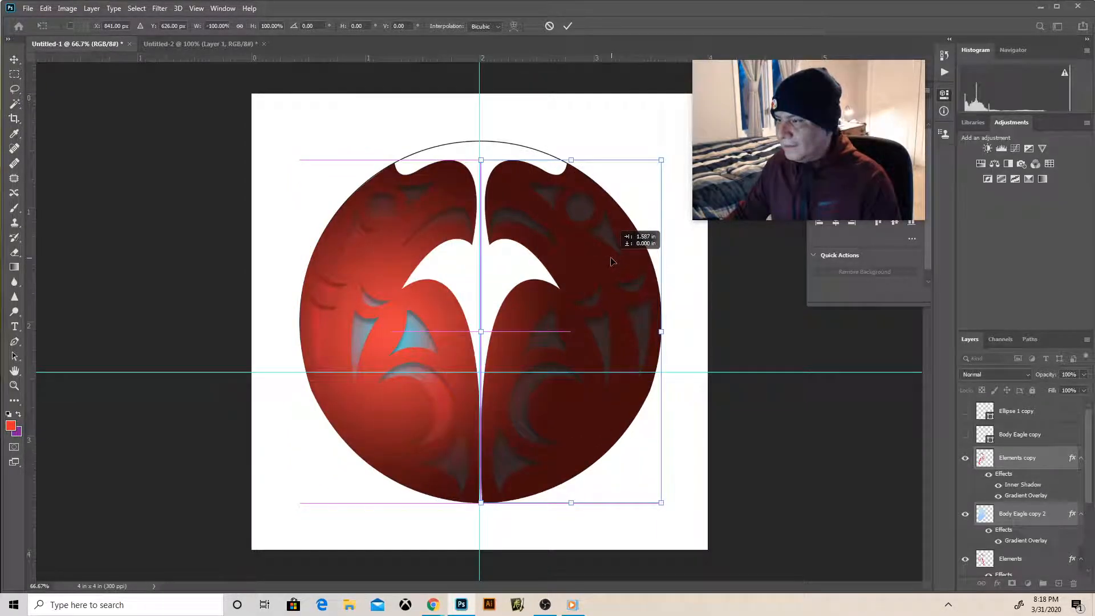
key("p")
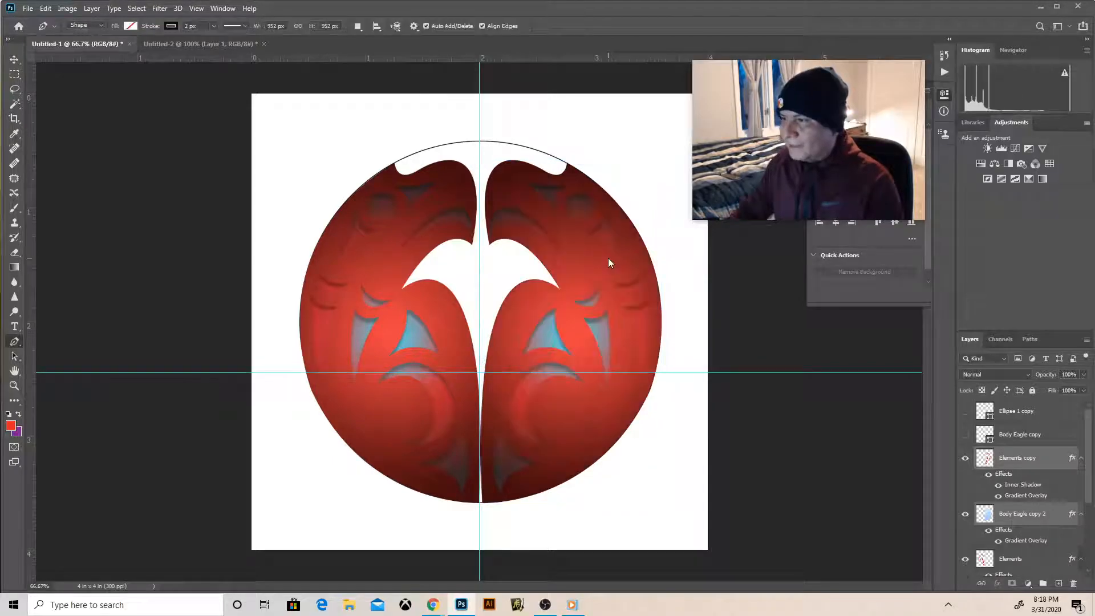
Fill the Outter Ring circle with near-black after trying light blue as an alternative fill.
scroll(967, 513, "down", 3)
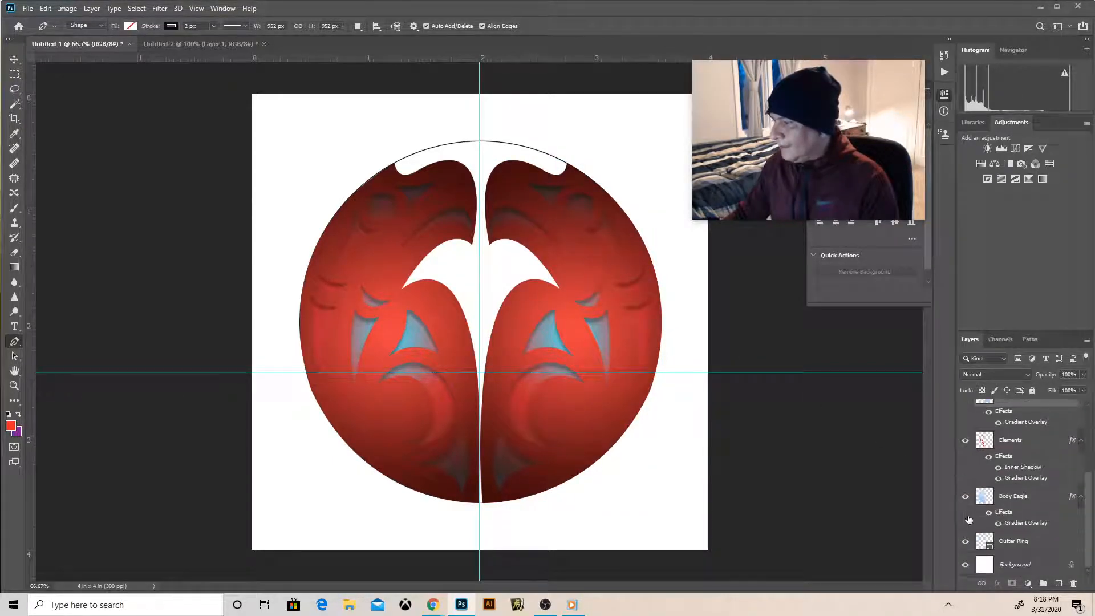
left_click(1001, 543)
left_click(12, 402)
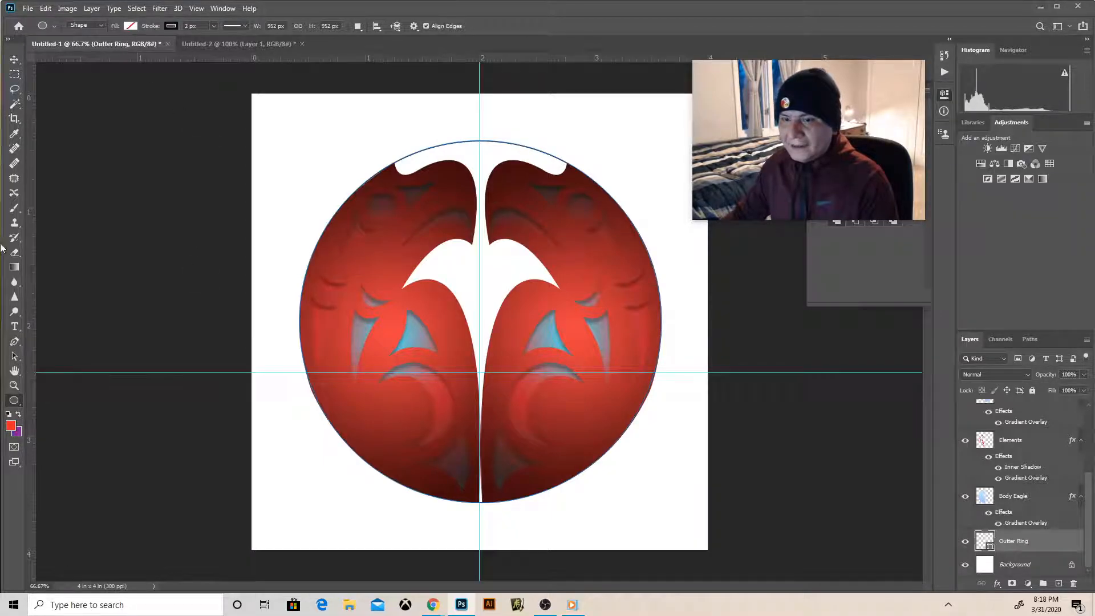
left_click(130, 26)
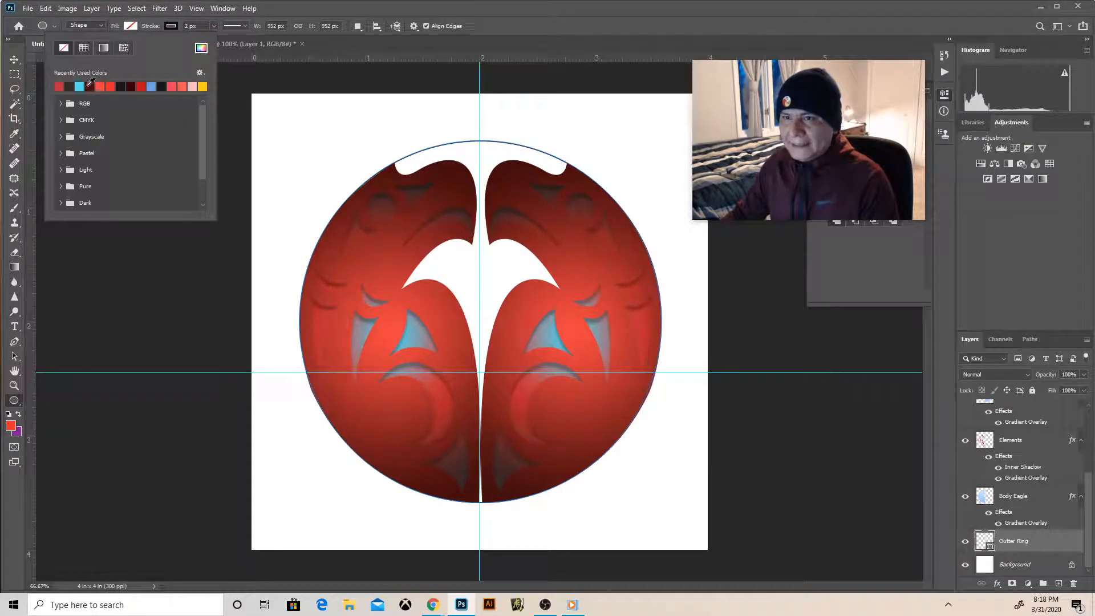
left_click(125, 86)
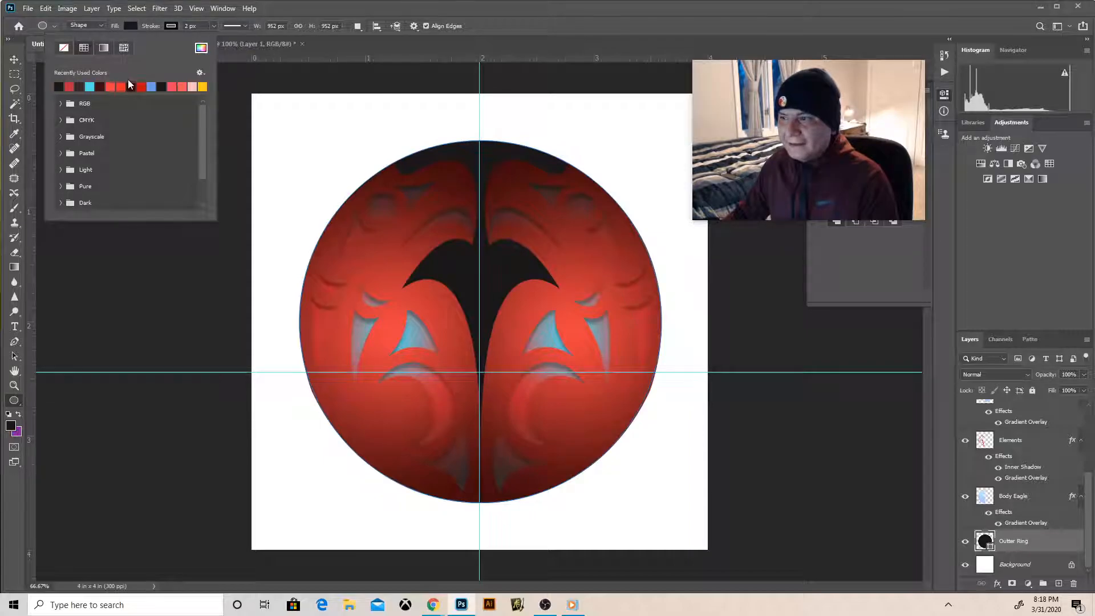
left_click(151, 86)
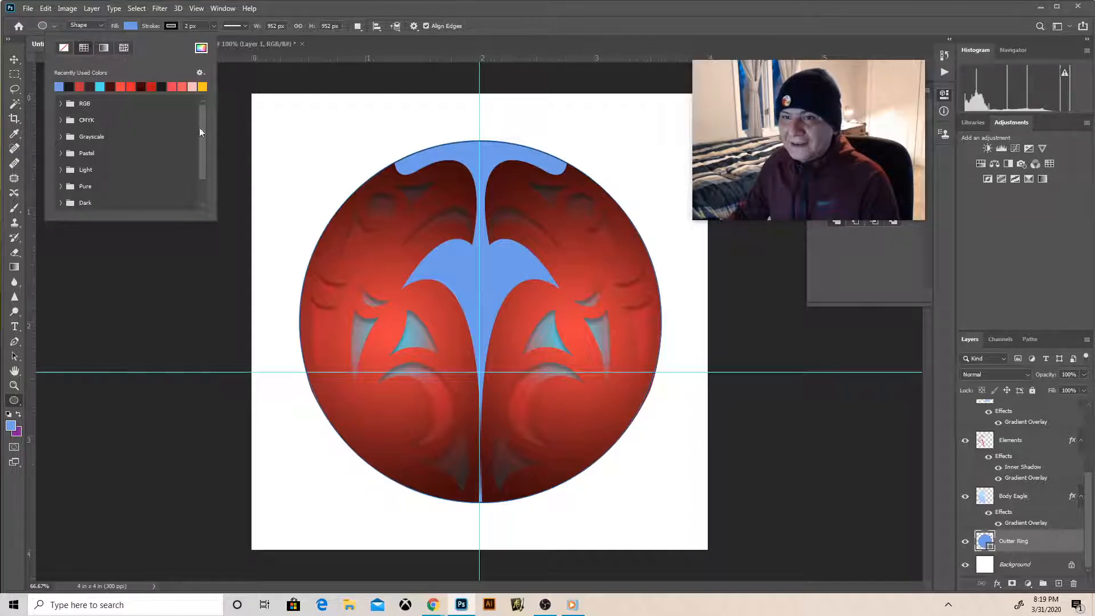
left_click(69, 86)
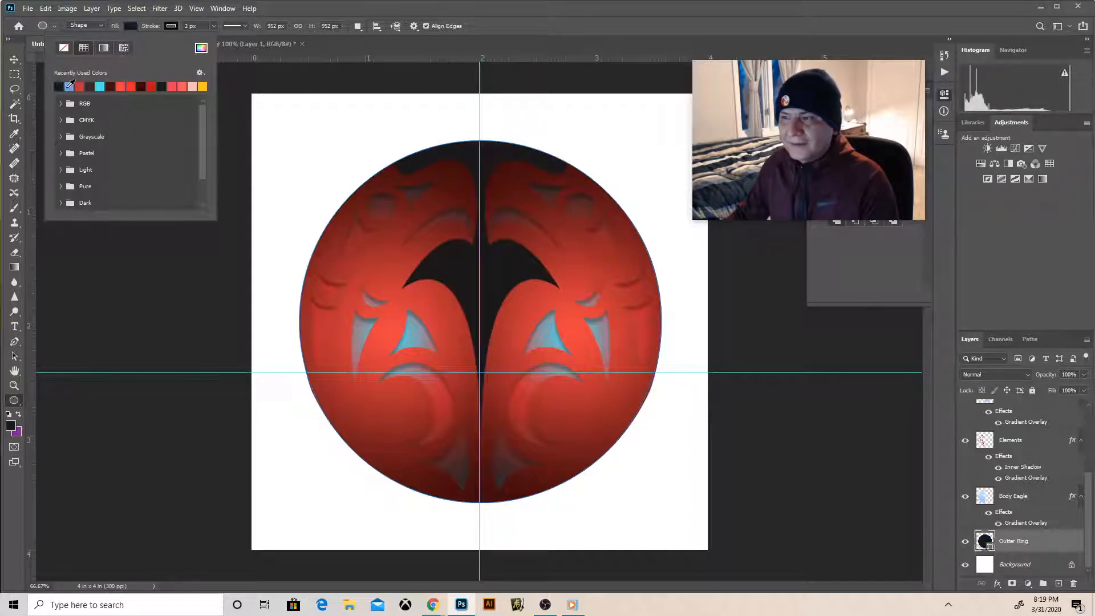
left_click(13, 60)
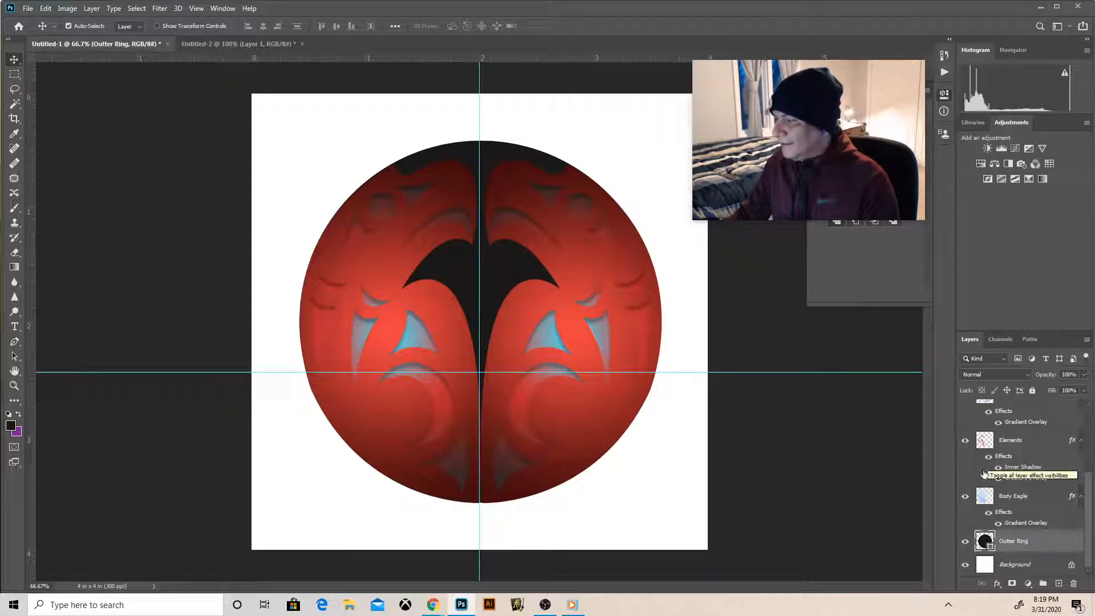
Hide the mirrored Elements copy and Body Eagle copy 2 layers.
scroll(969, 449, "up", 3)
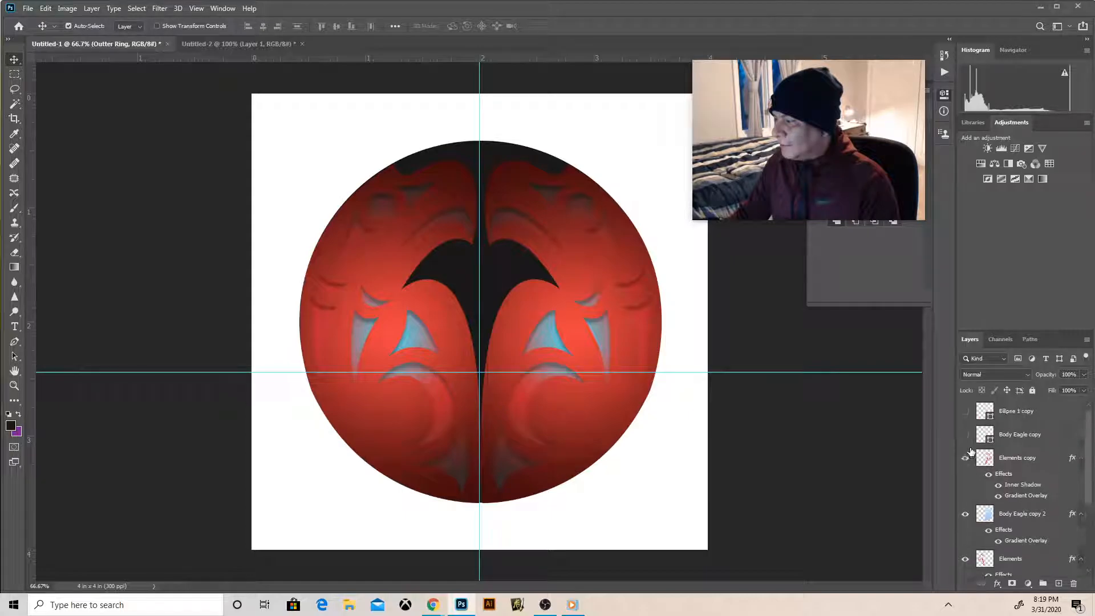
left_click(964, 458)
left_click(965, 514)
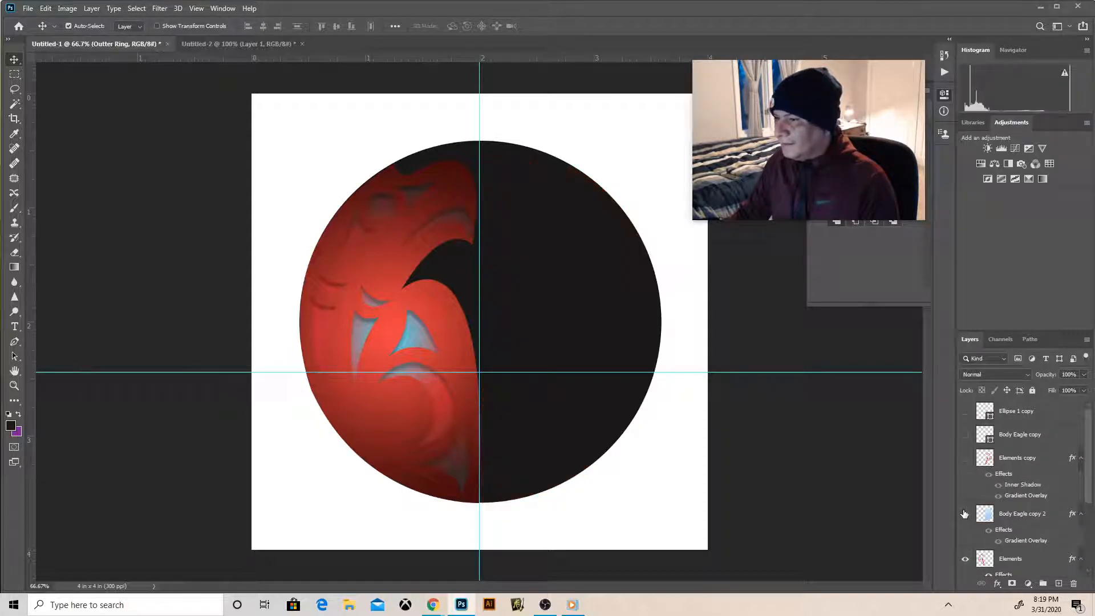
Rasterize the layer style of the original Body Eagle layer.
scroll(976, 491, "down", 2)
scroll(971, 519, "down", 2)
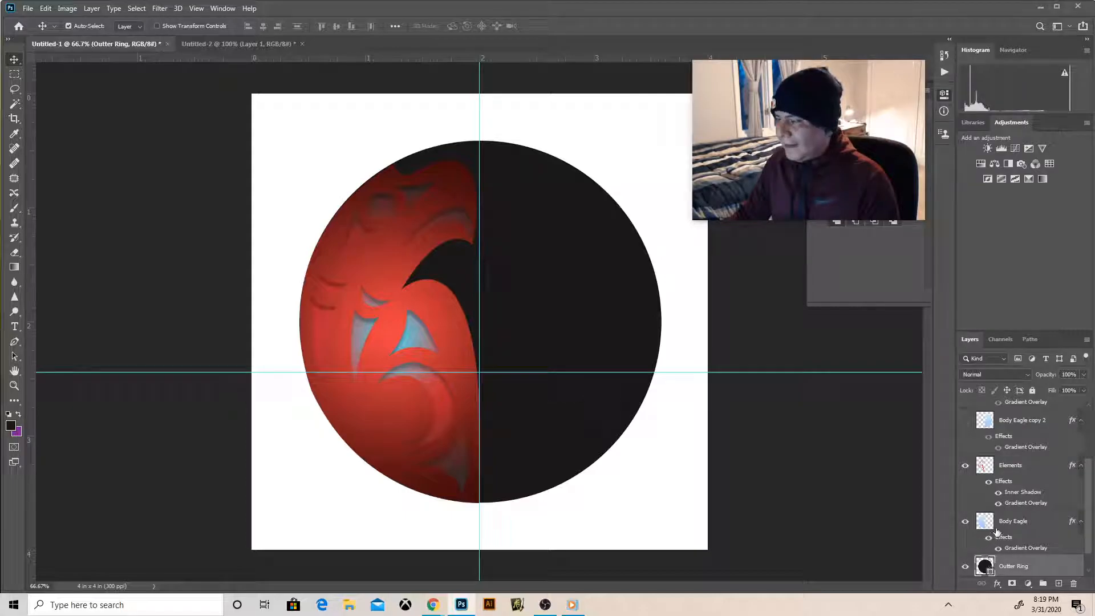
left_click(998, 530)
right_click(999, 529)
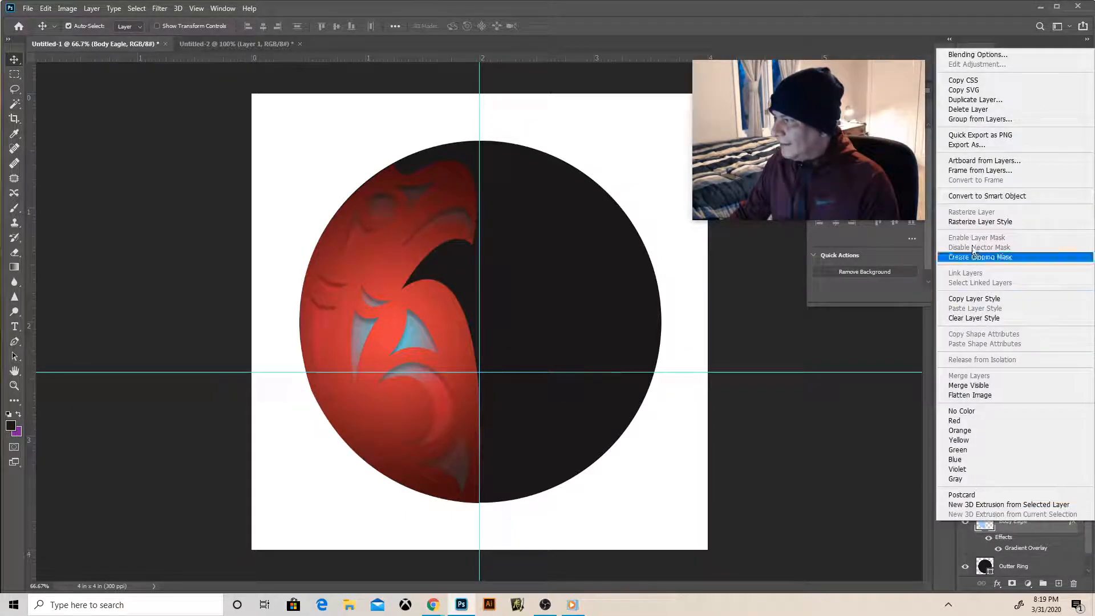
left_click(972, 222)
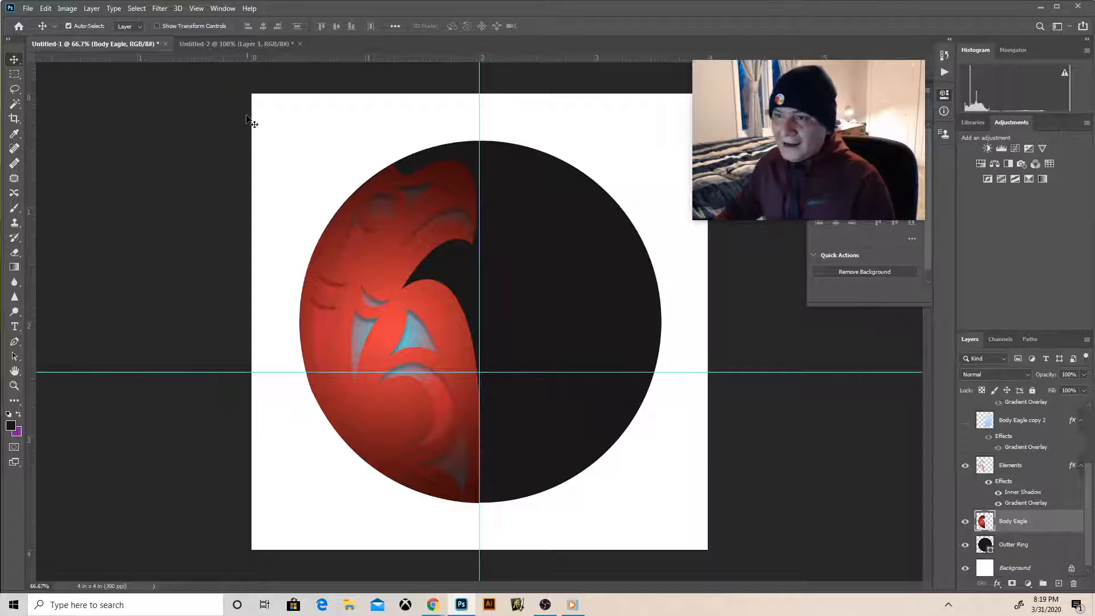
Copy the entire wood grain layer from the Untitled-2 document and paste it above Body Eagle in the eagle document.
left_click(222, 47)
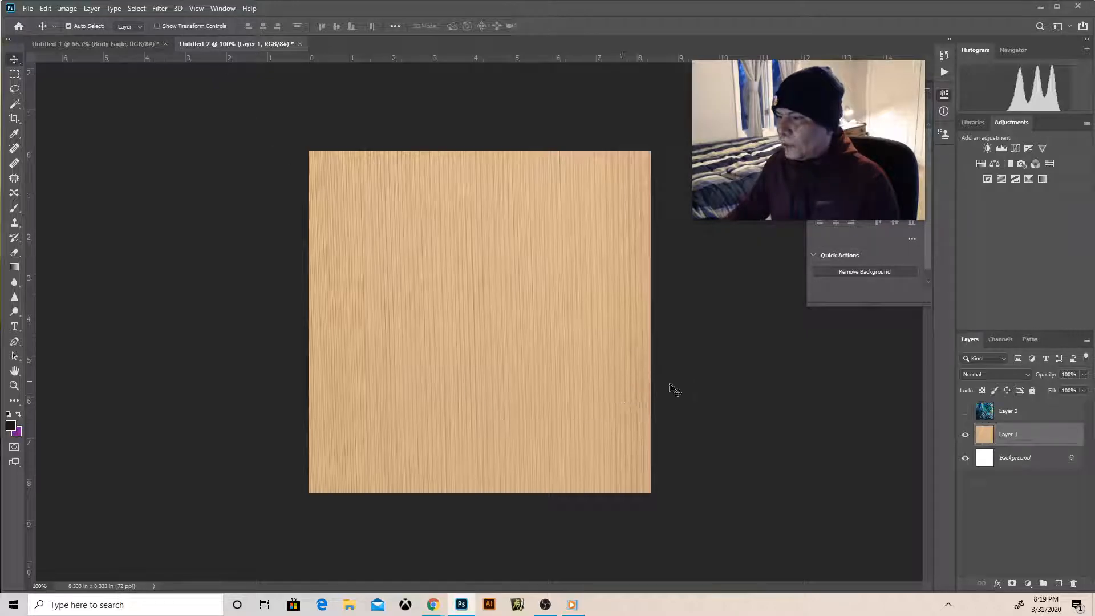
left_click(964, 411)
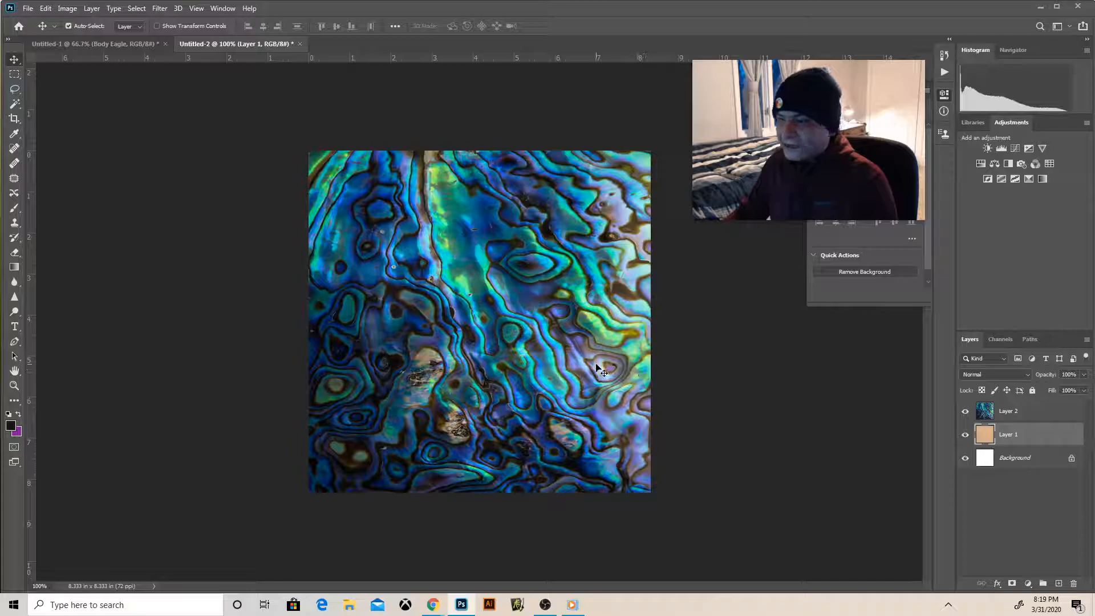
left_click(965, 411)
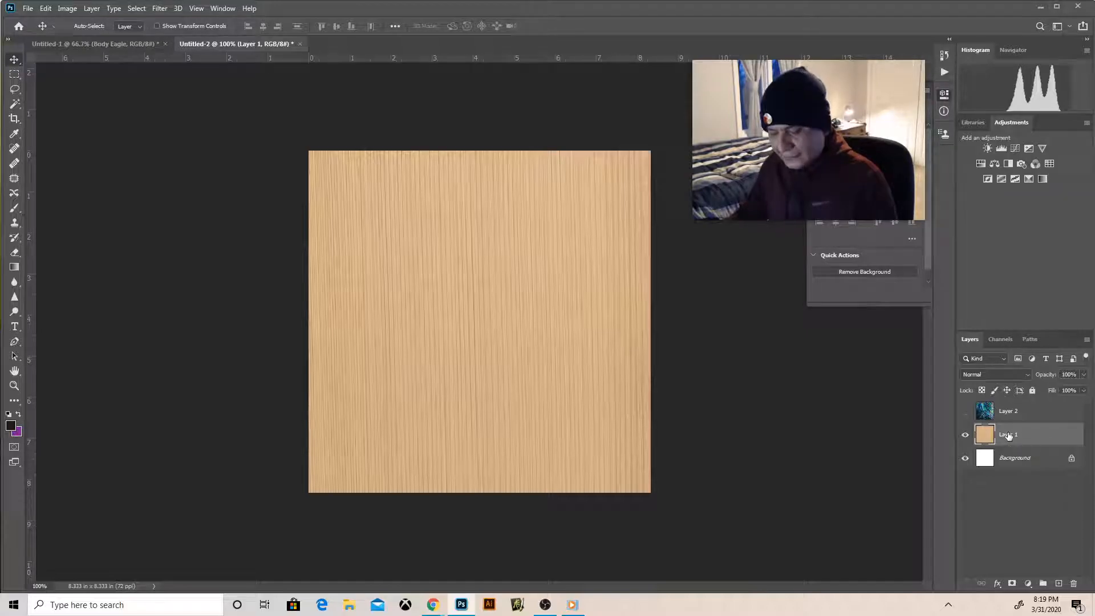
key("ctrl+a")
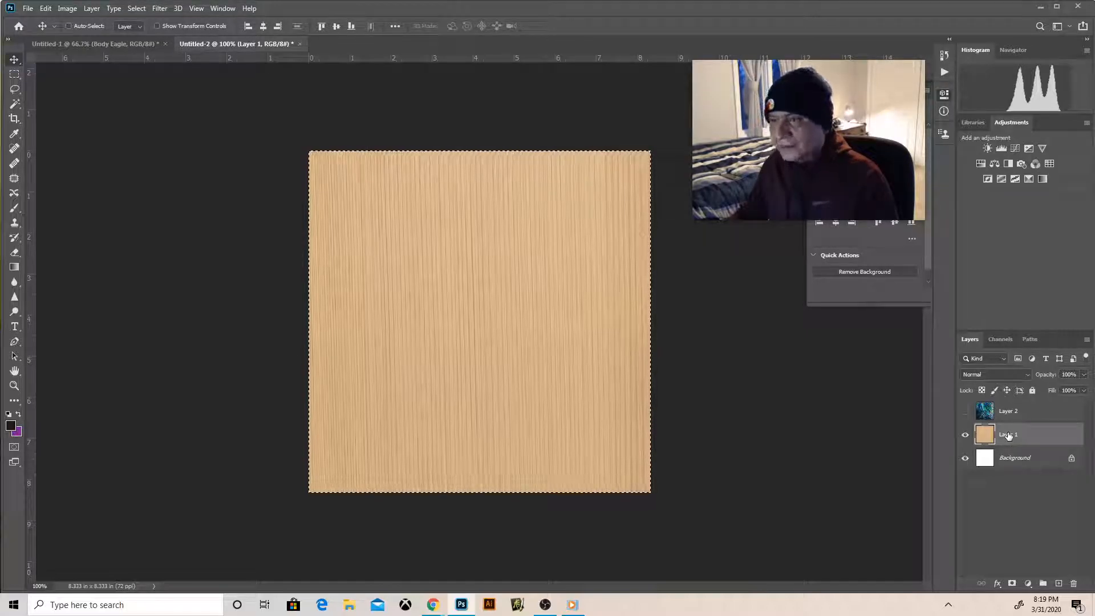
left_click(141, 46)
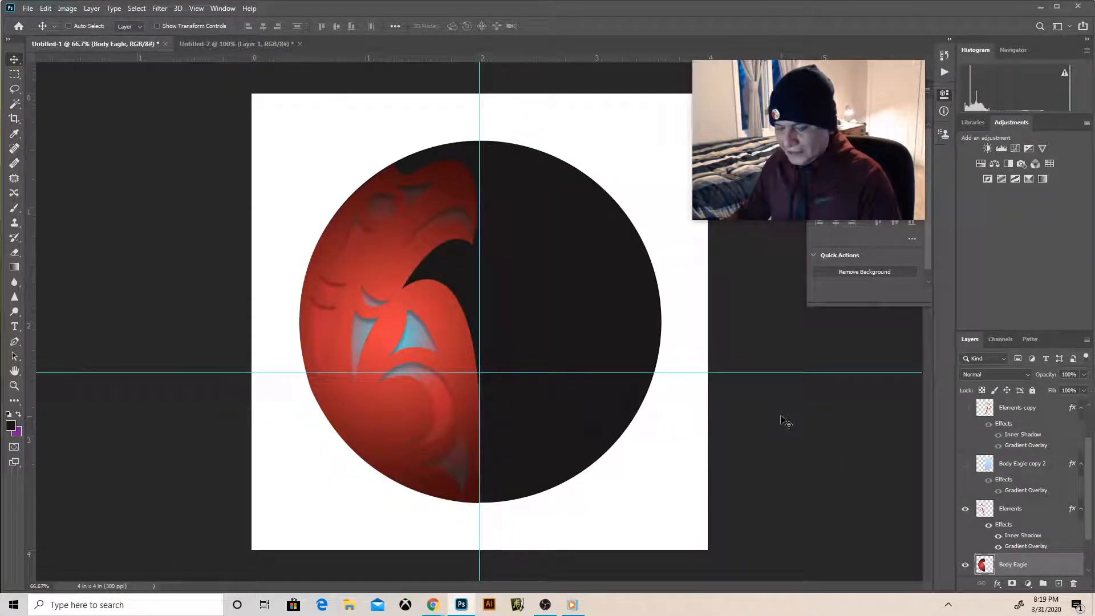
key("ctrl+v")
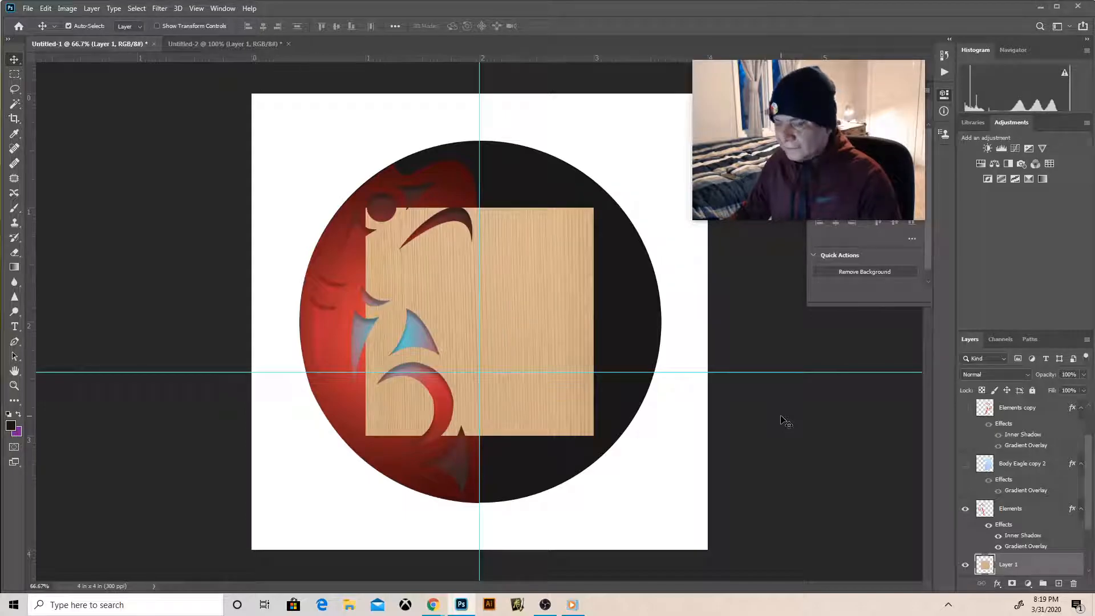
Move the wood texture over the left eagle half and stretch it vertically to span the circle's full height, about 159%.
key("ctrl+t")
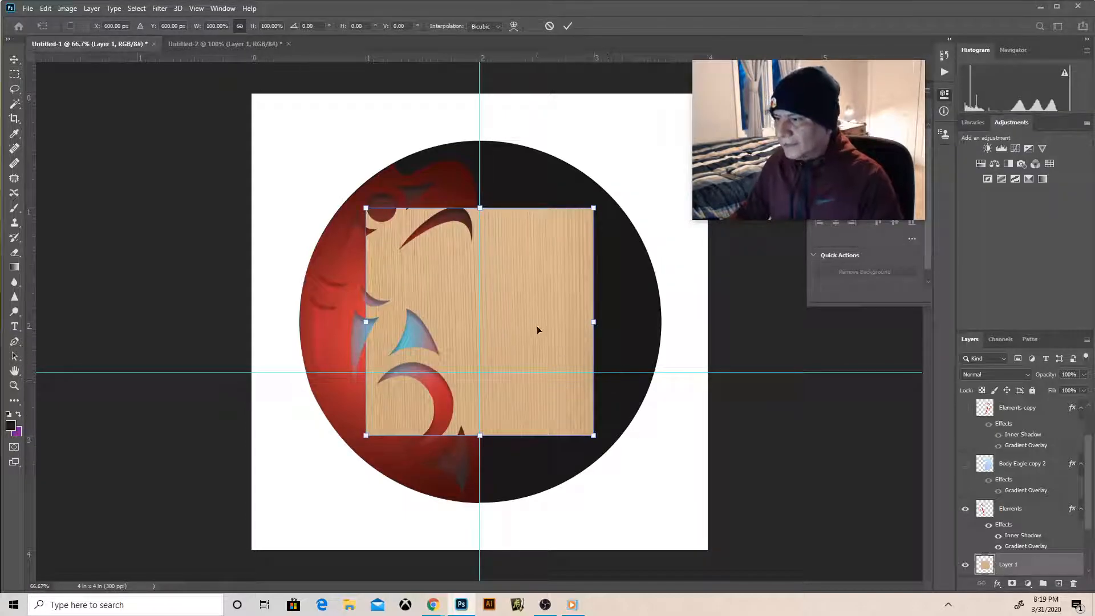
left_click_drag(535, 324, 447, 309)
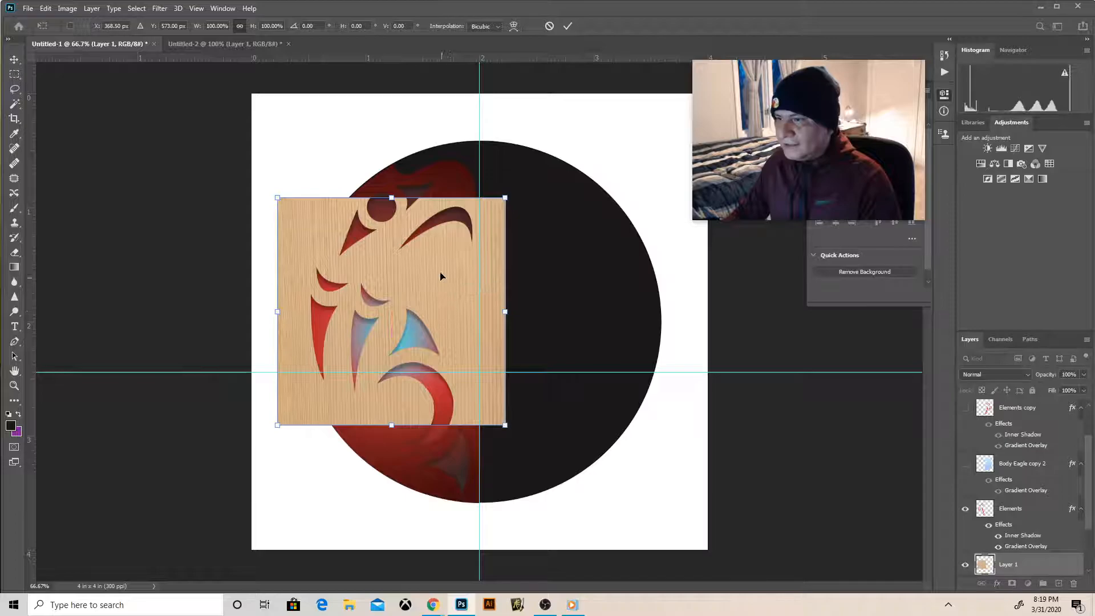
left_click_drag(393, 197, 391, 140)
left_click_drag(390, 424, 380, 501)
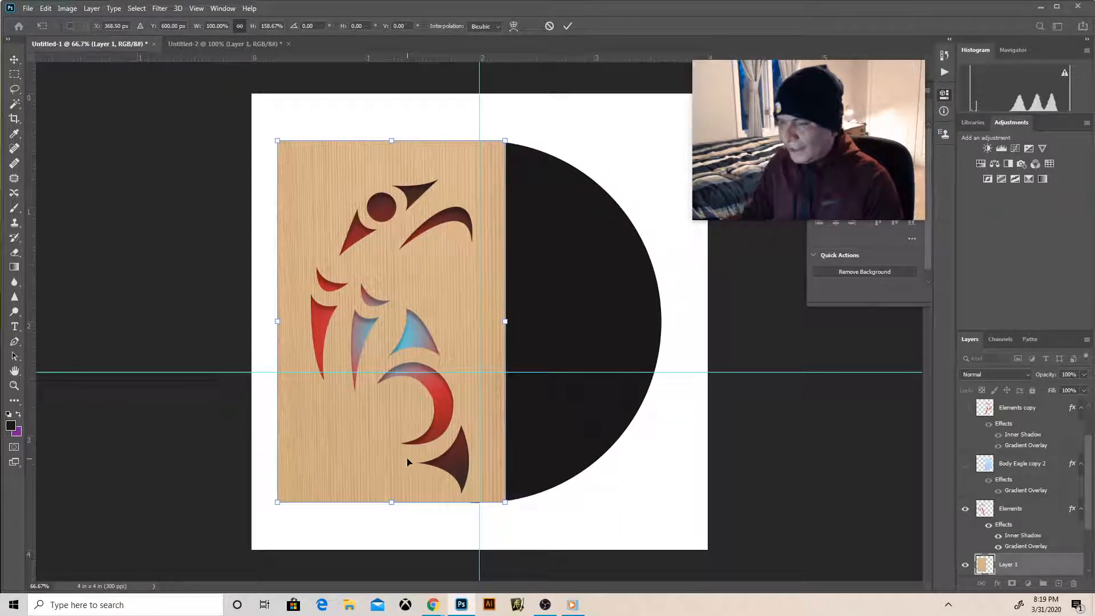
key("Return")
Clip the wood texture layer to the Body Eagle shape with a clipping mask.
scroll(1009, 495, "down", 3)
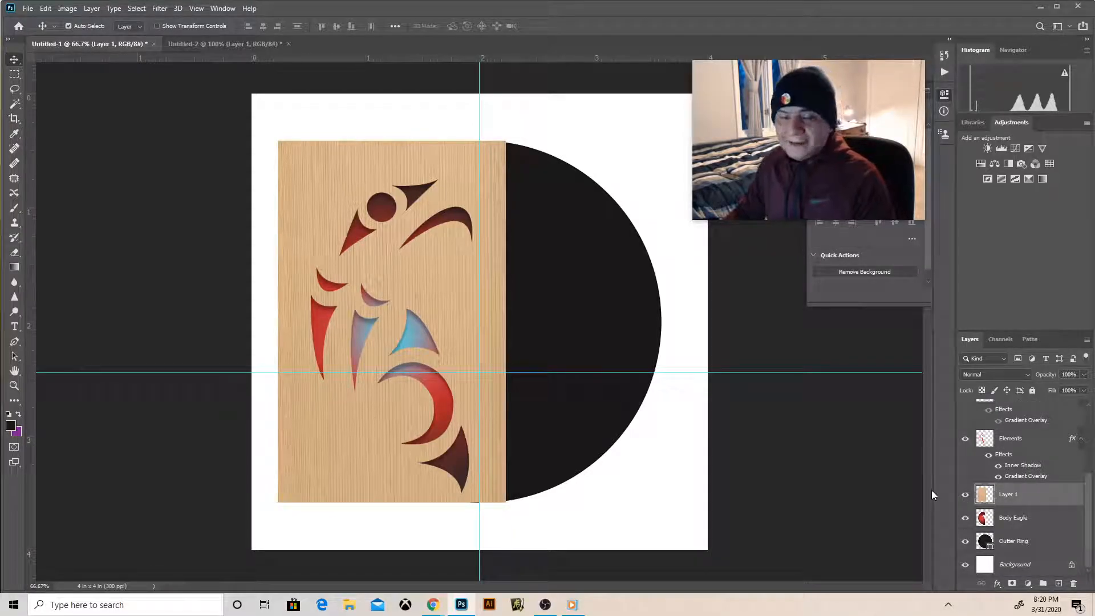
right_click(1012, 498)
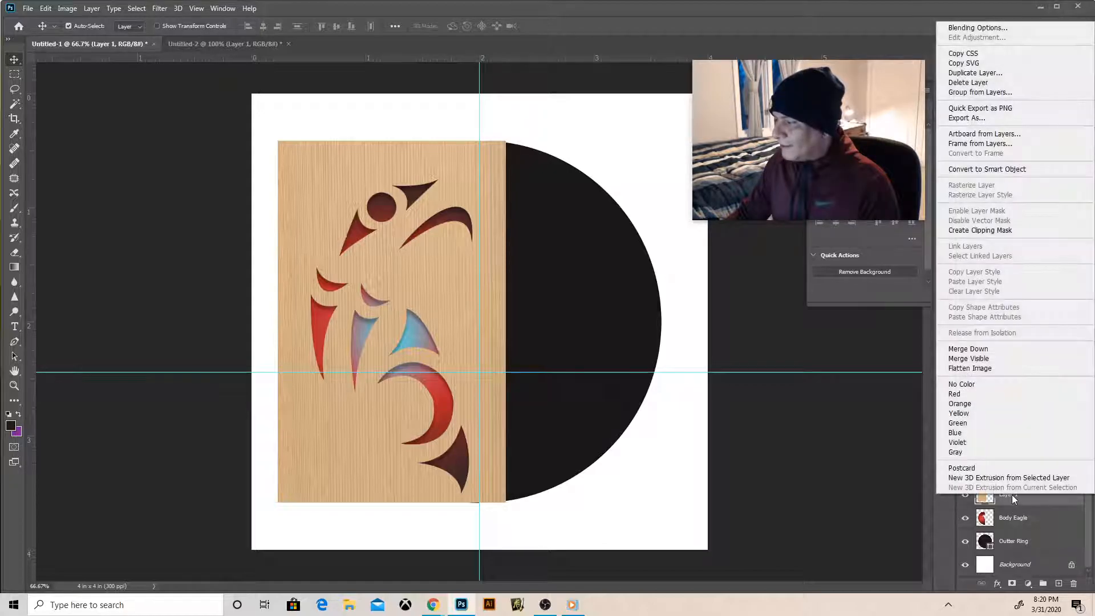
left_click(977, 230)
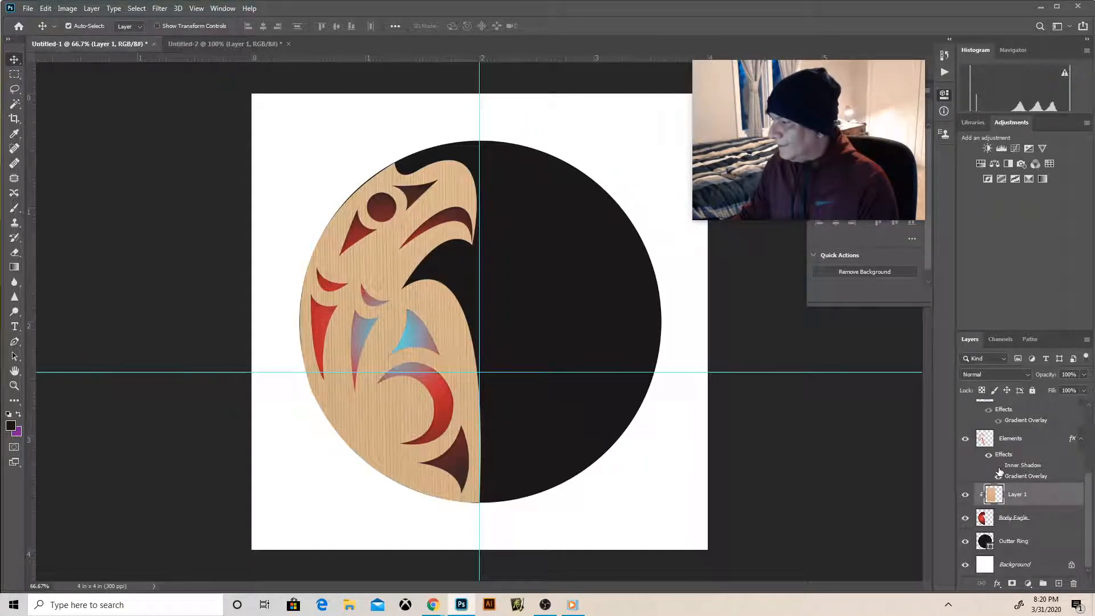
Rasterize the layer style of the original Elements layer.
left_click(1003, 441)
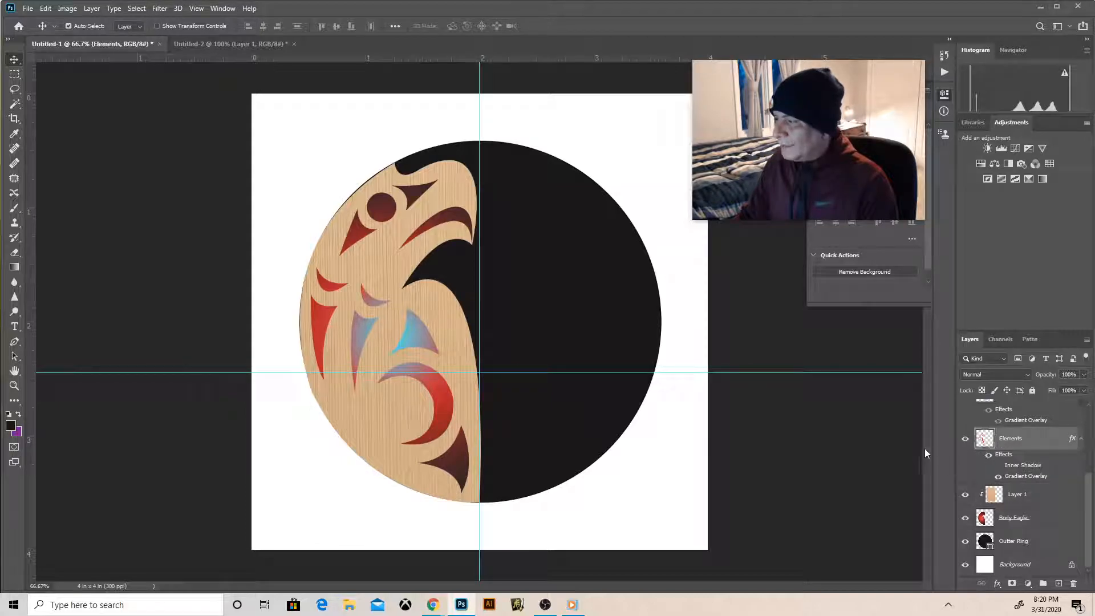
right_click(1015, 446)
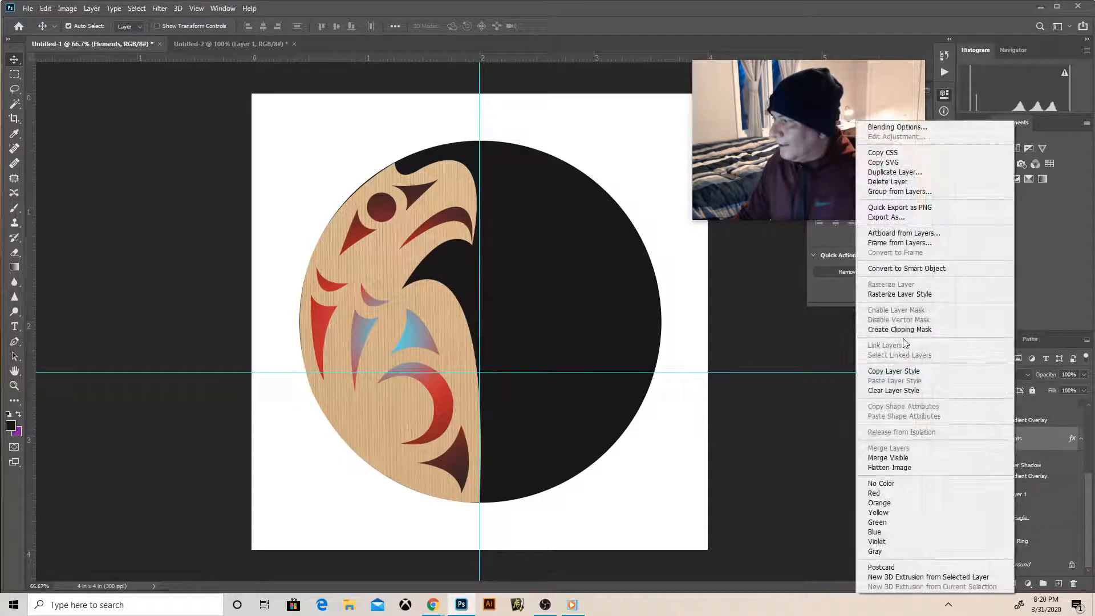
left_click(887, 295)
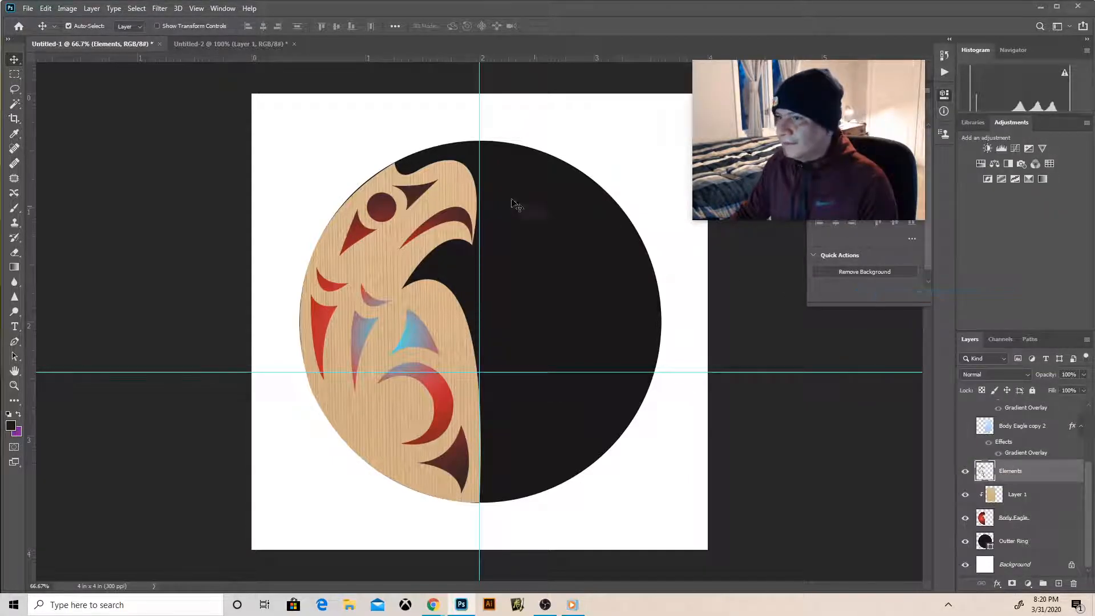
Show the abalone texture layer in the Untitled-2 document and select the entire canvas.
left_click(252, 46)
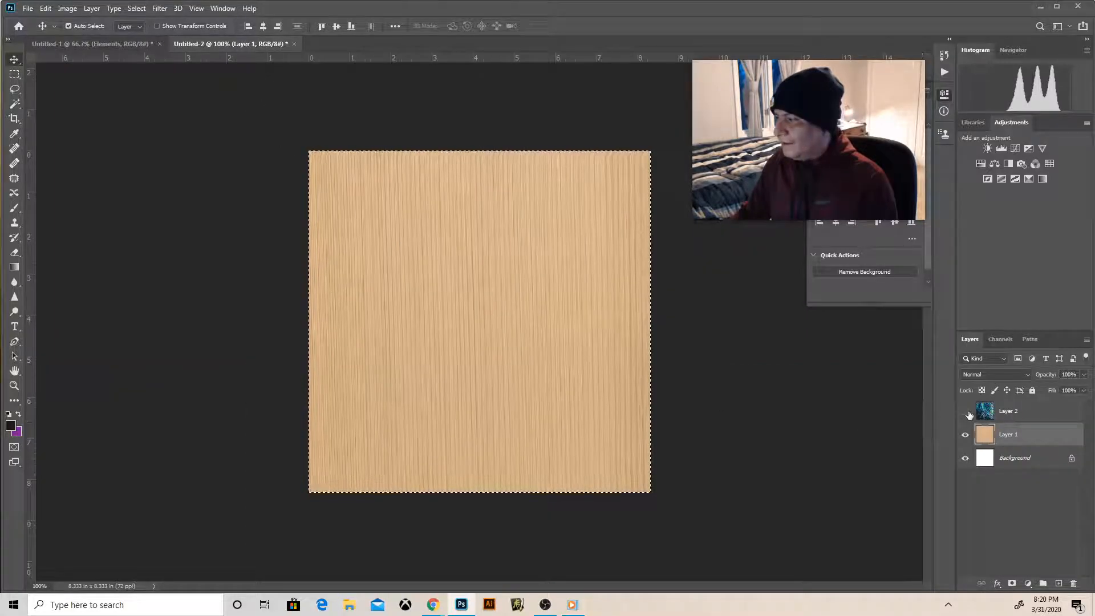
left_click(966, 412)
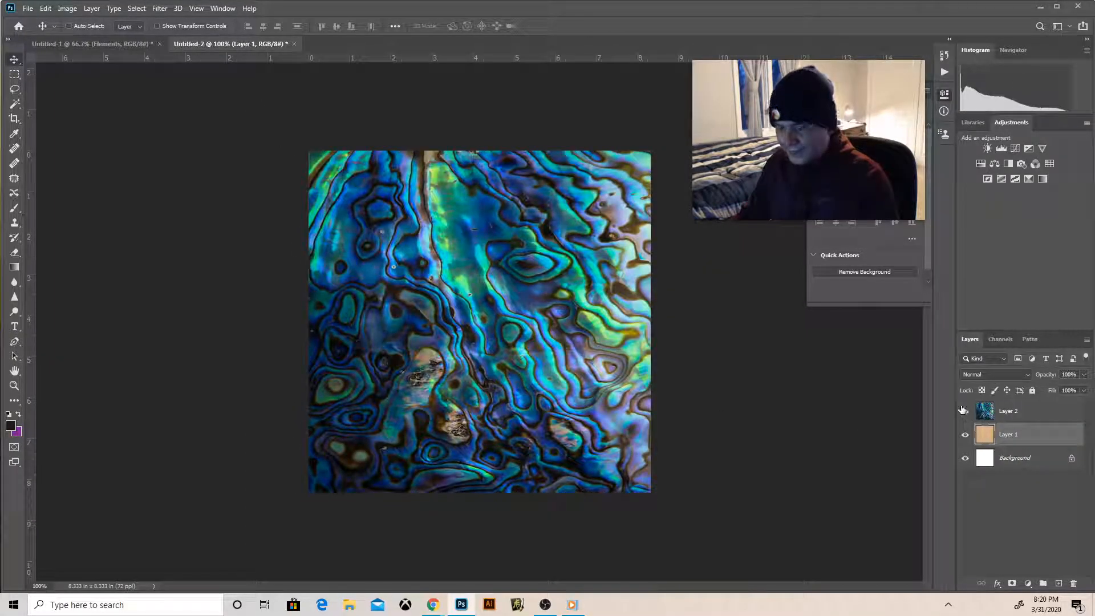
key("ctrl+a")
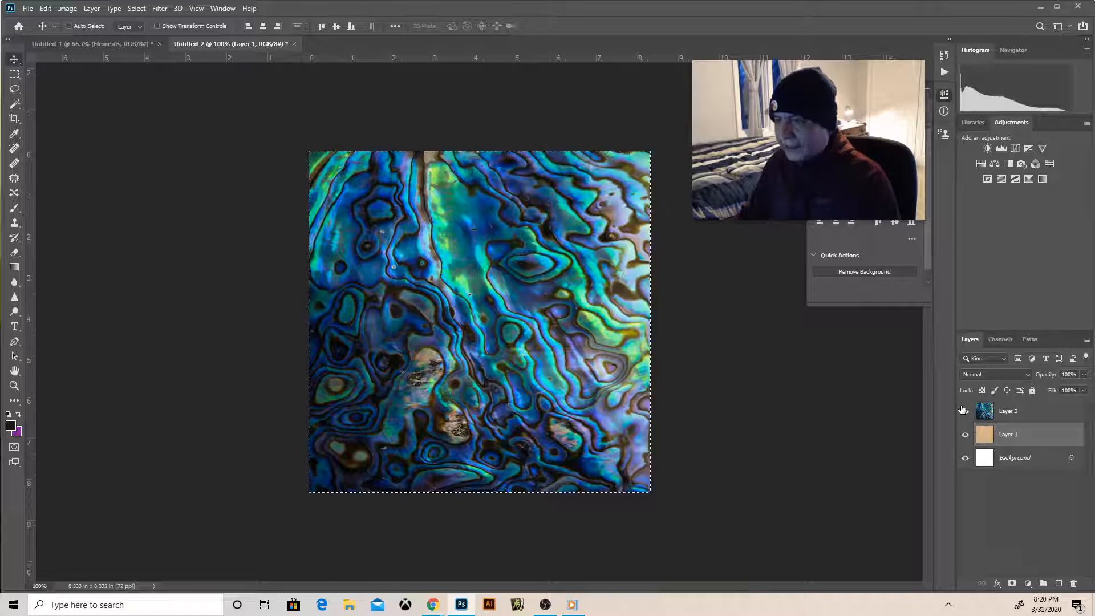
left_click(114, 45)
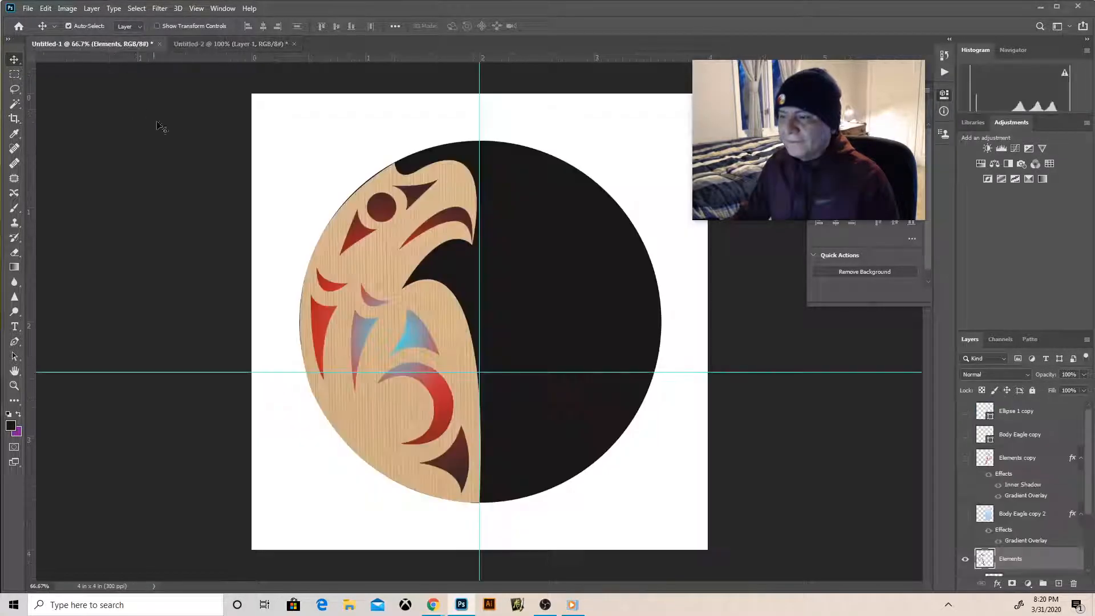
key("ctrl+v")
key("ctrl")
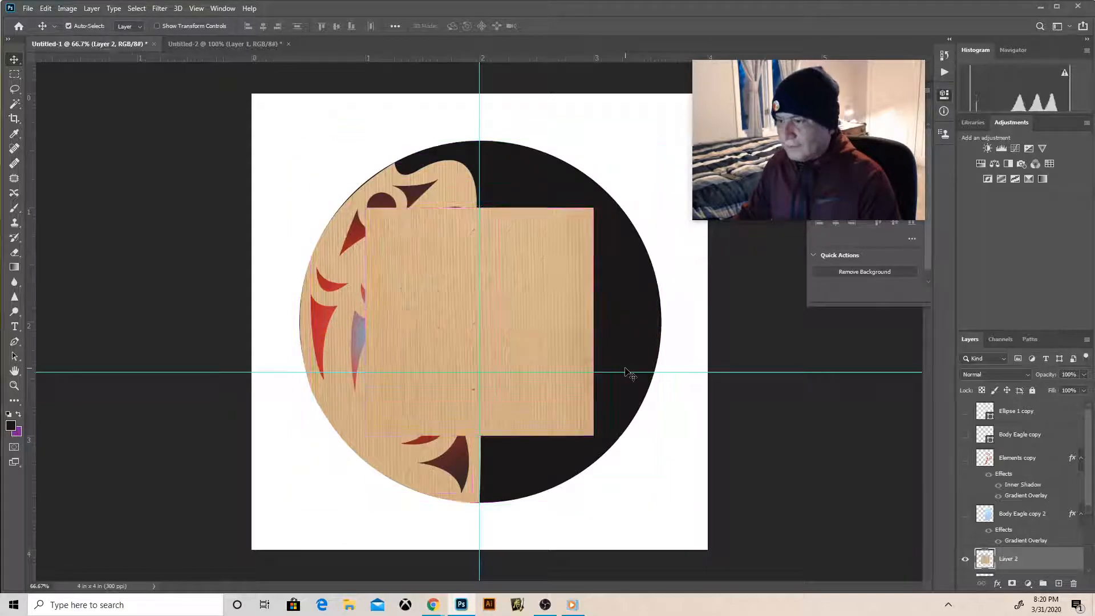
key("ctrl+z")
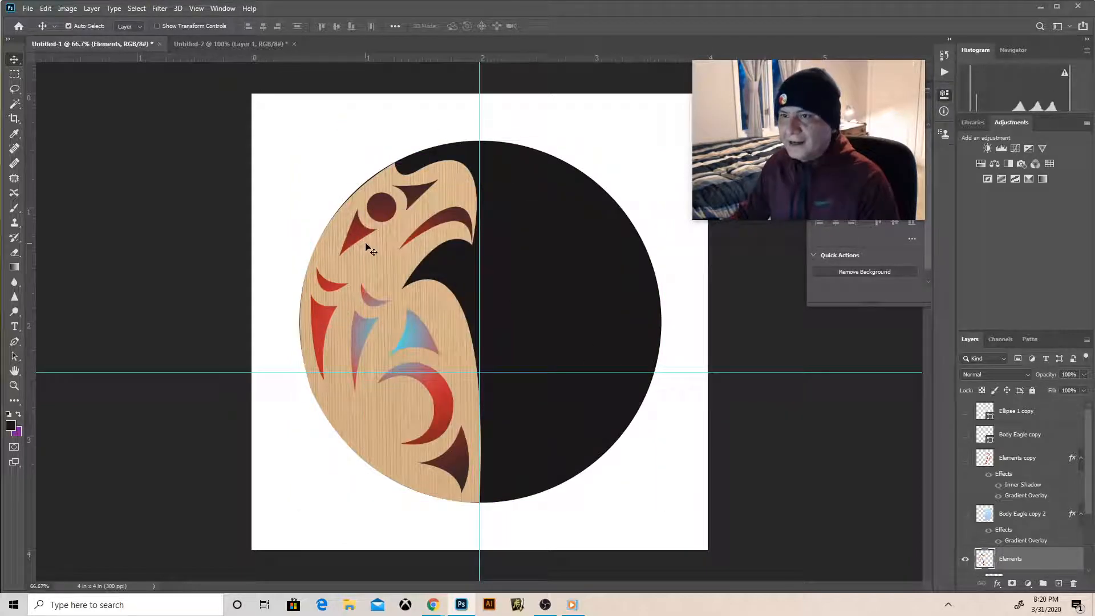
Copy the abalone texture from Layer 2 of Untitled-2 and paste it above Elements in the eagle document.
left_click(215, 45)
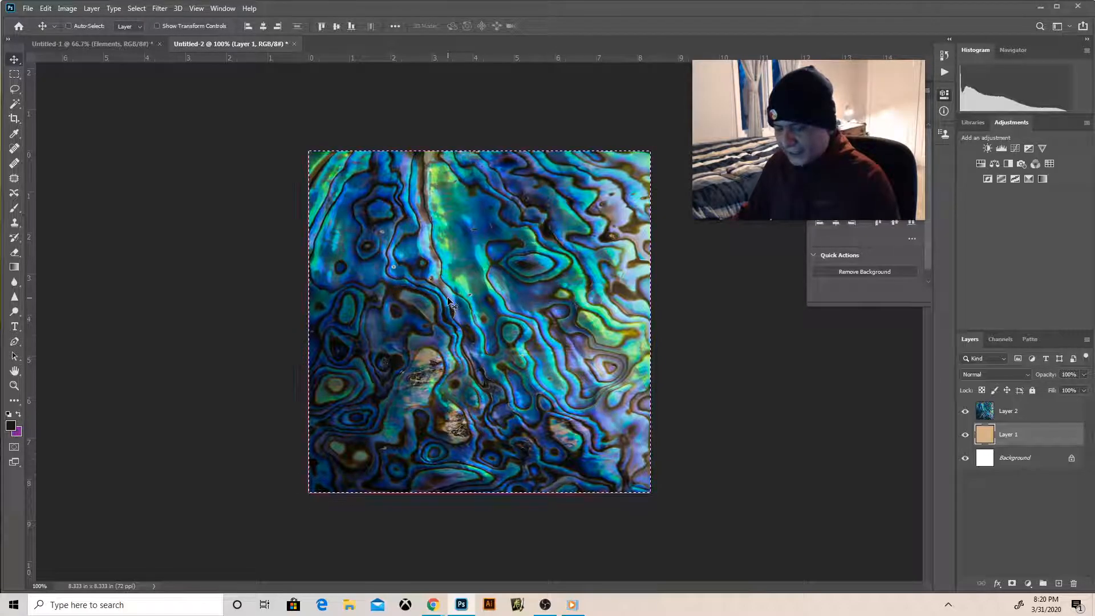
left_click(1005, 411)
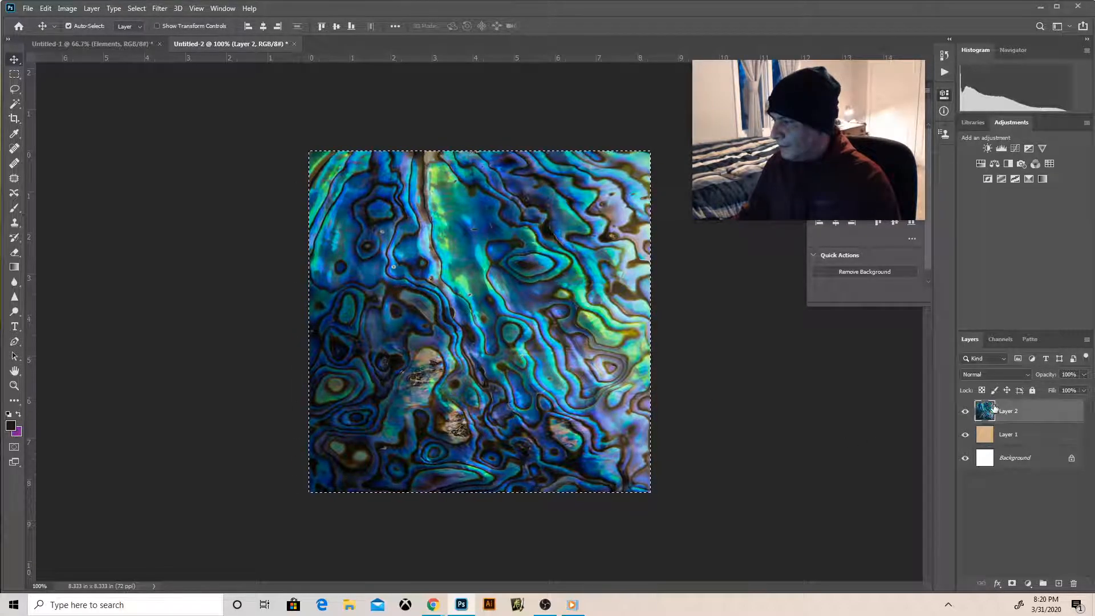
key("ctrl+c")
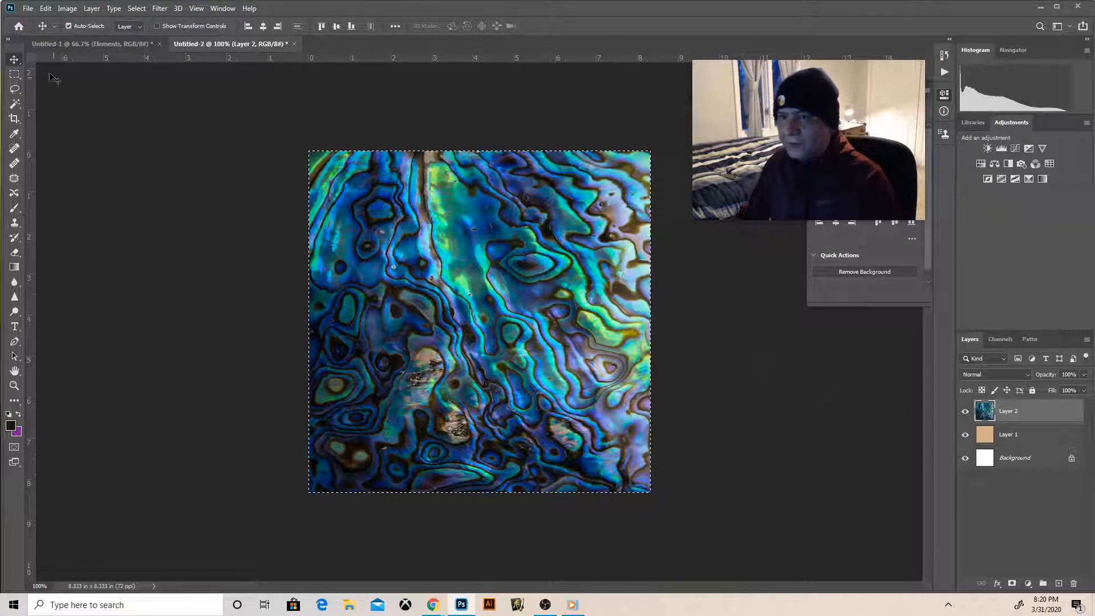
left_click(68, 45)
key("ctrl+v")
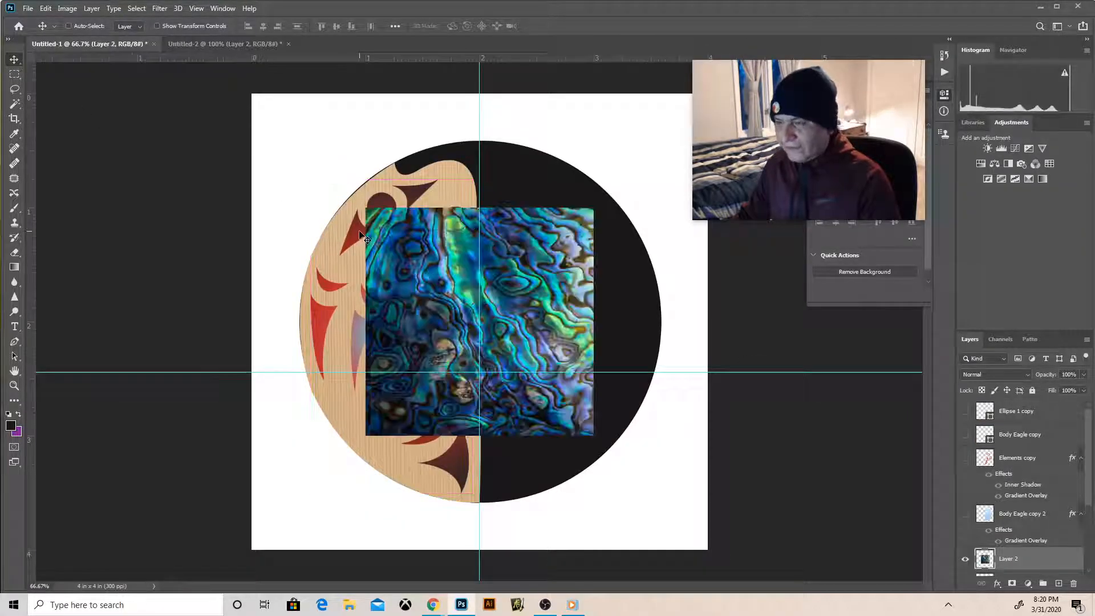
Move the abalone texture over the left eagle half and stretch it vertically to cover all the inner elements.
left_click_drag(446, 264, 360, 265)
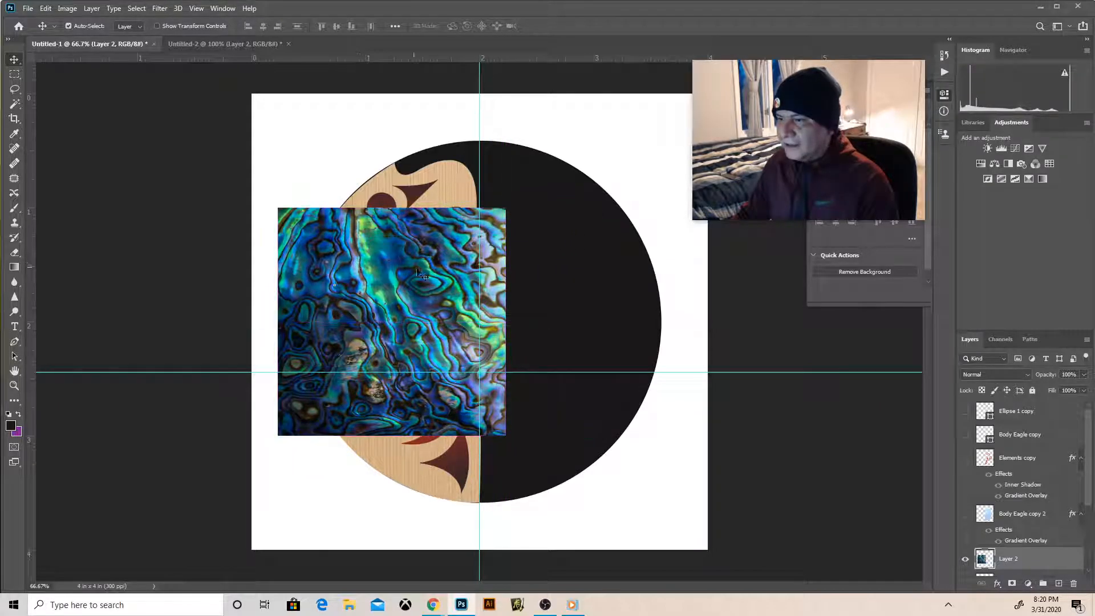
key("ctrl+t")
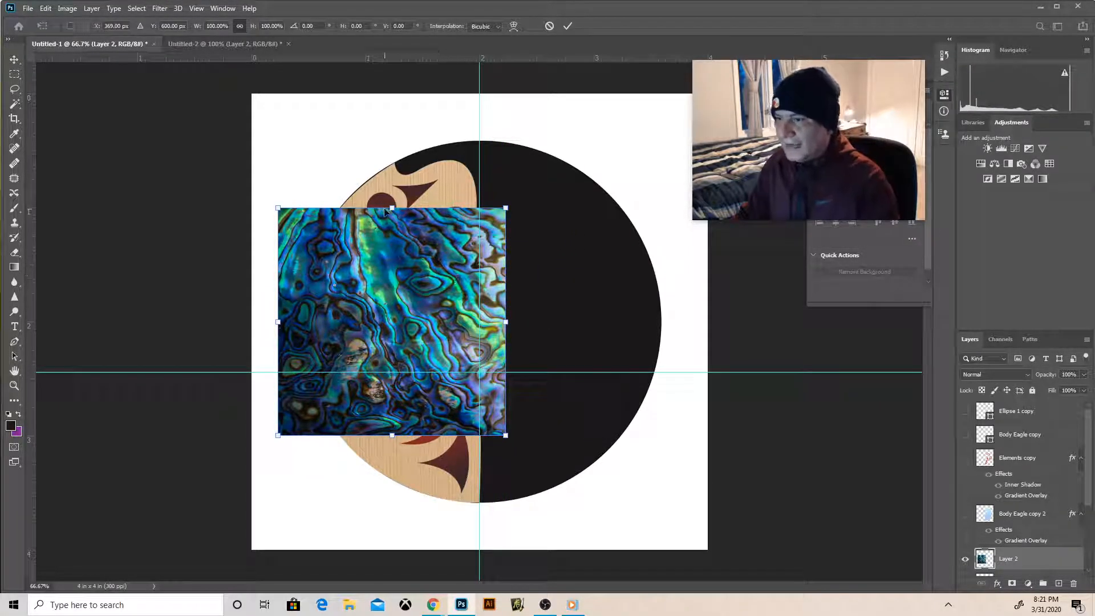
left_click_drag(391, 208, 391, 161)
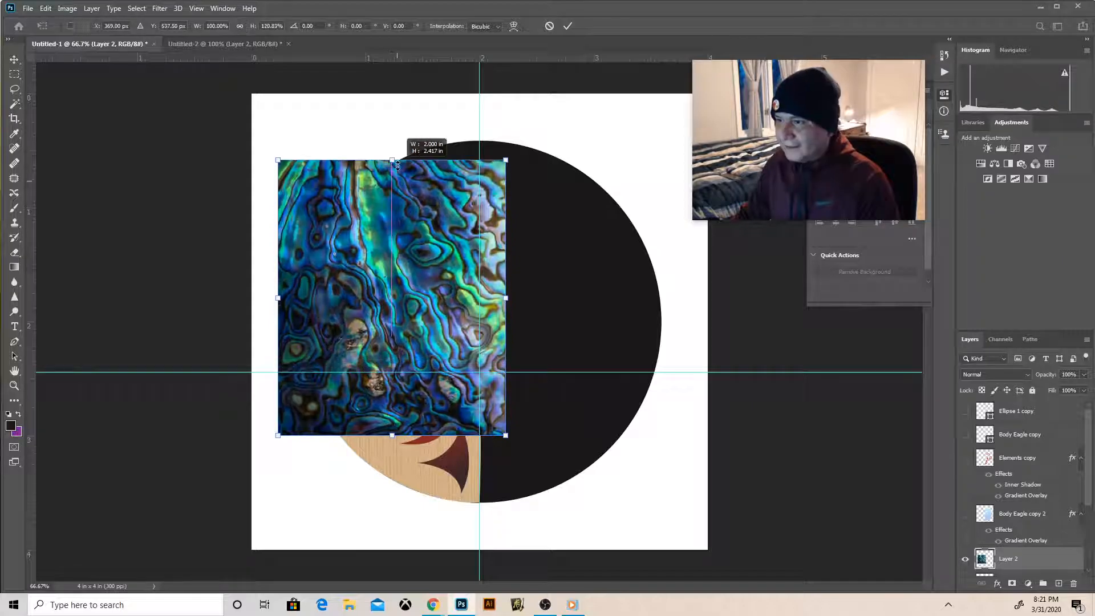
left_click_drag(392, 434, 384, 504)
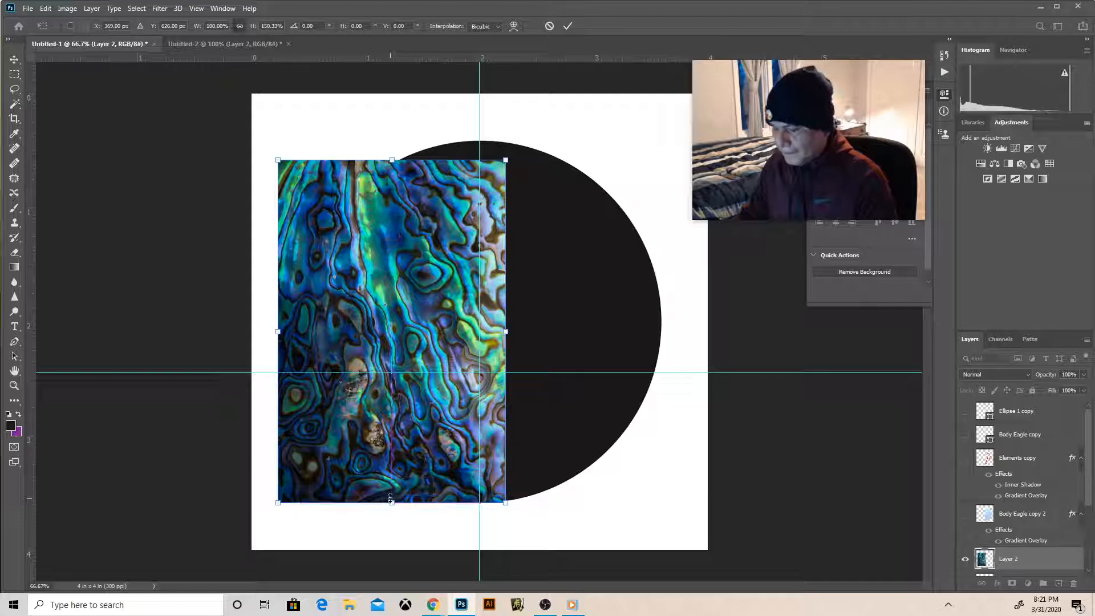
key("Return")
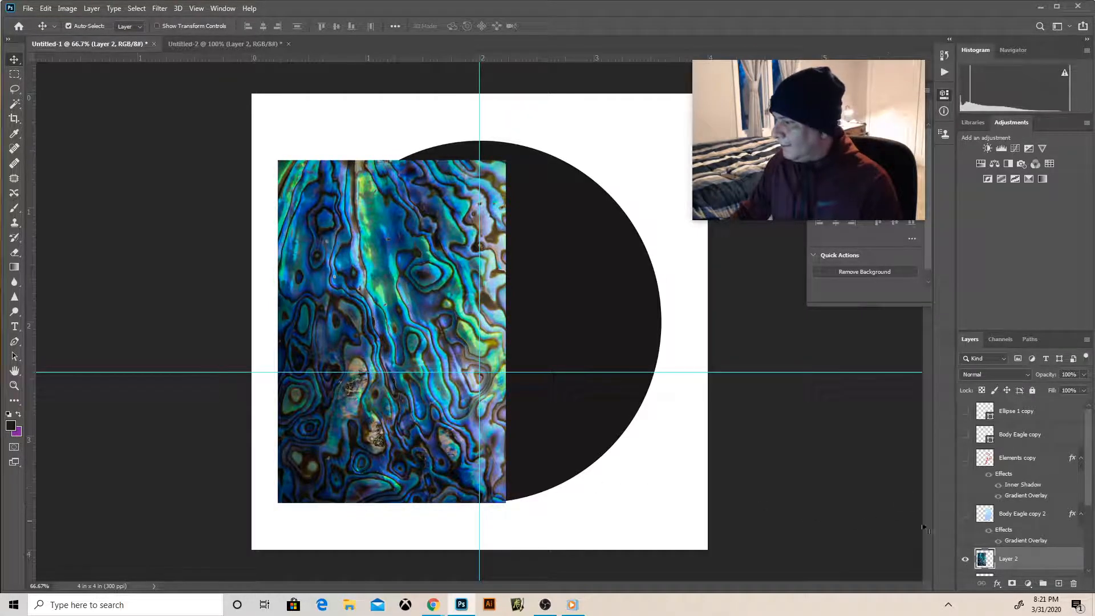
Clip the abalone texture layer to the Elements shapes with a clipping mask.
scroll(1012, 519, "down", 2)
right_click(1008, 514)
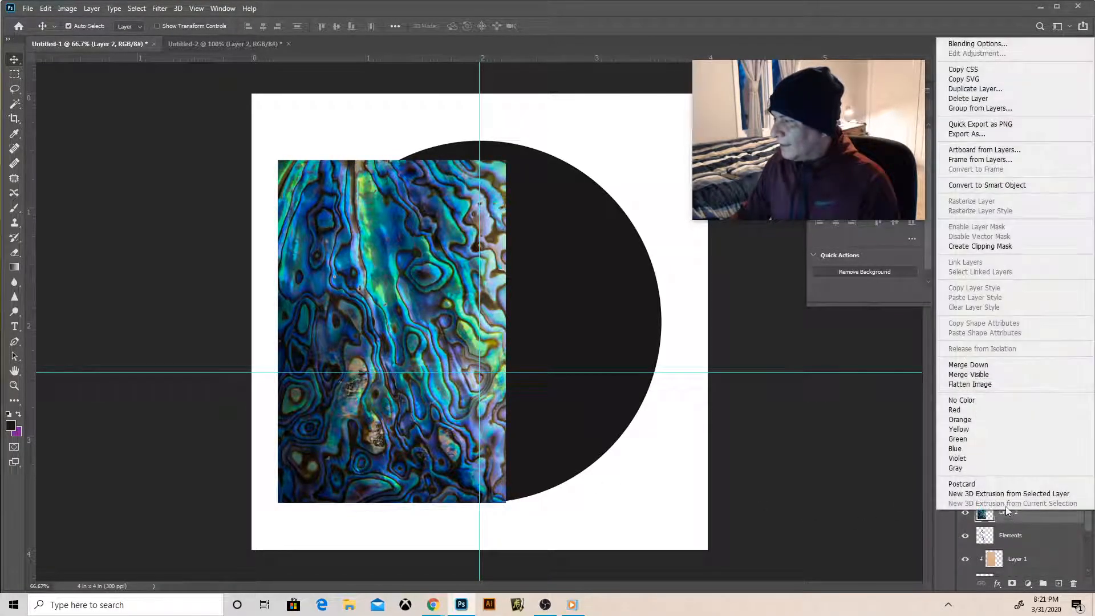
left_click(981, 253)
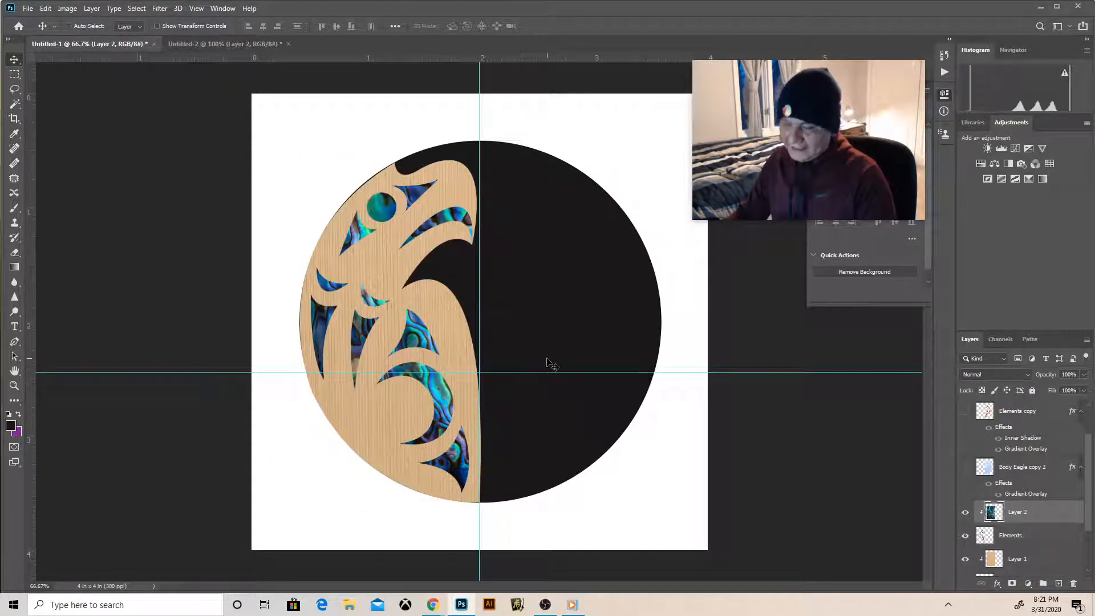
Narrow the clipped abalone texture from both sides to about 87.75% width, keeping the eagle half covered.
key("ctrl+t")
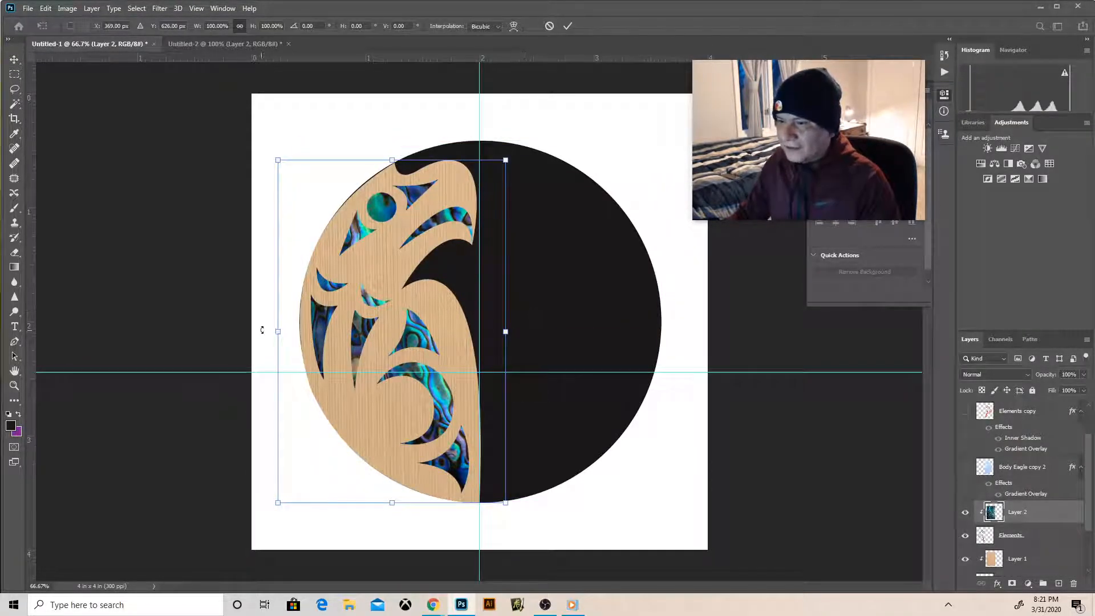
left_click_drag(277, 332, 292, 334)
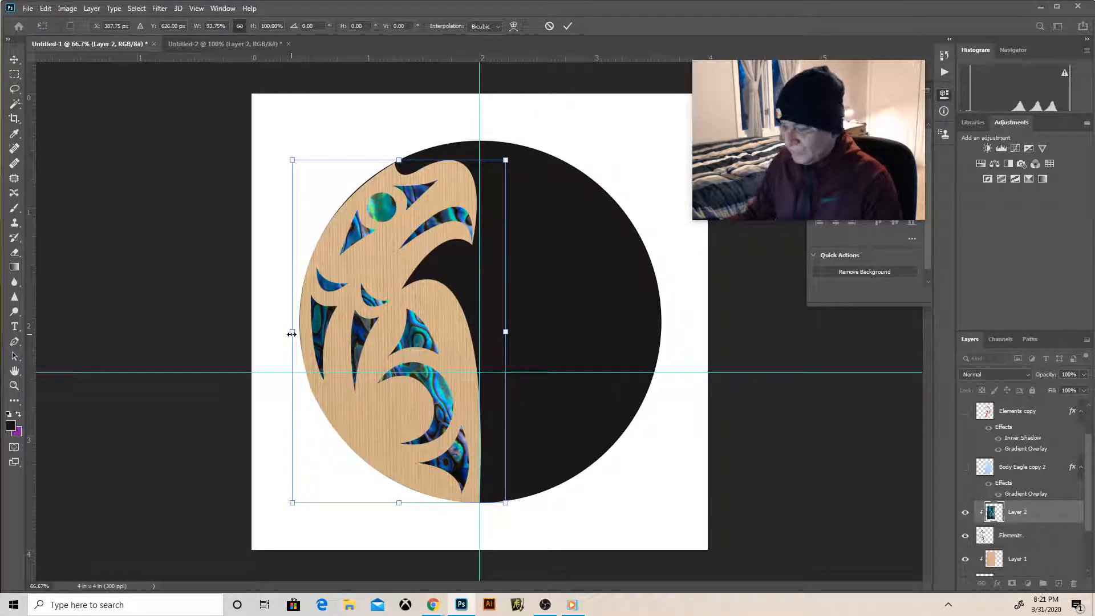
left_click_drag(505, 330, 492, 331)
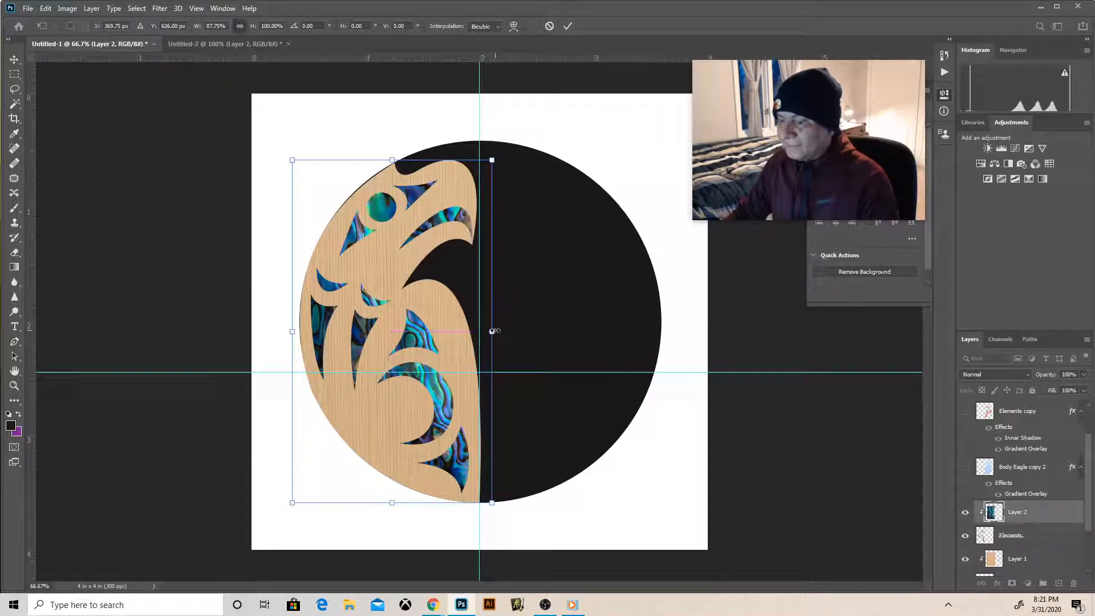
key("Return")
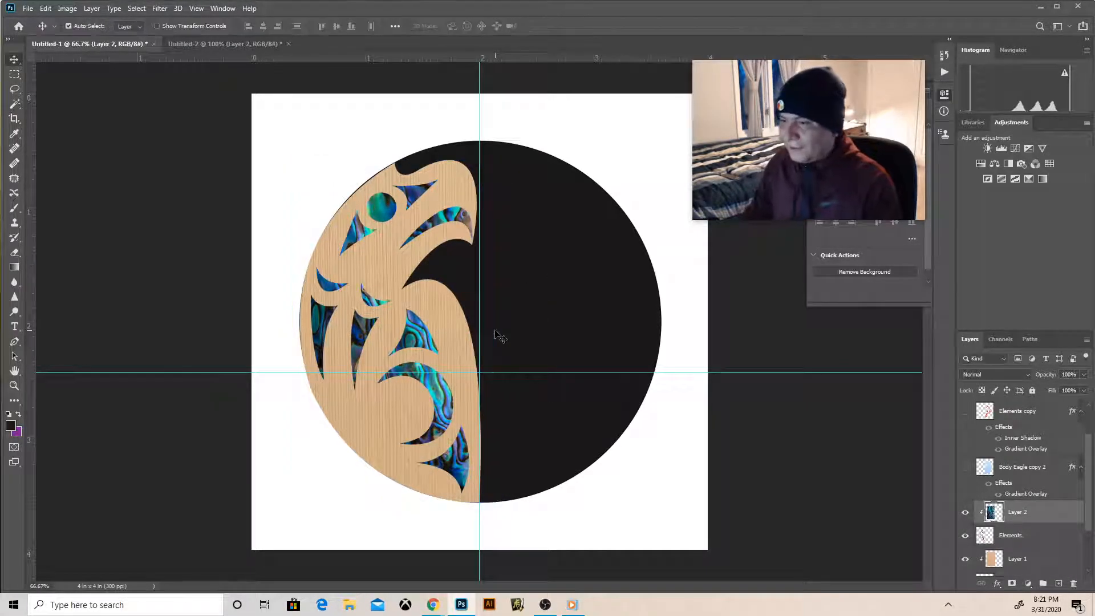
Merge the abalone texture with Elements and add an inner shadow at 85% opacity with a slightly larger distance.
left_click(1004, 534, "shift")
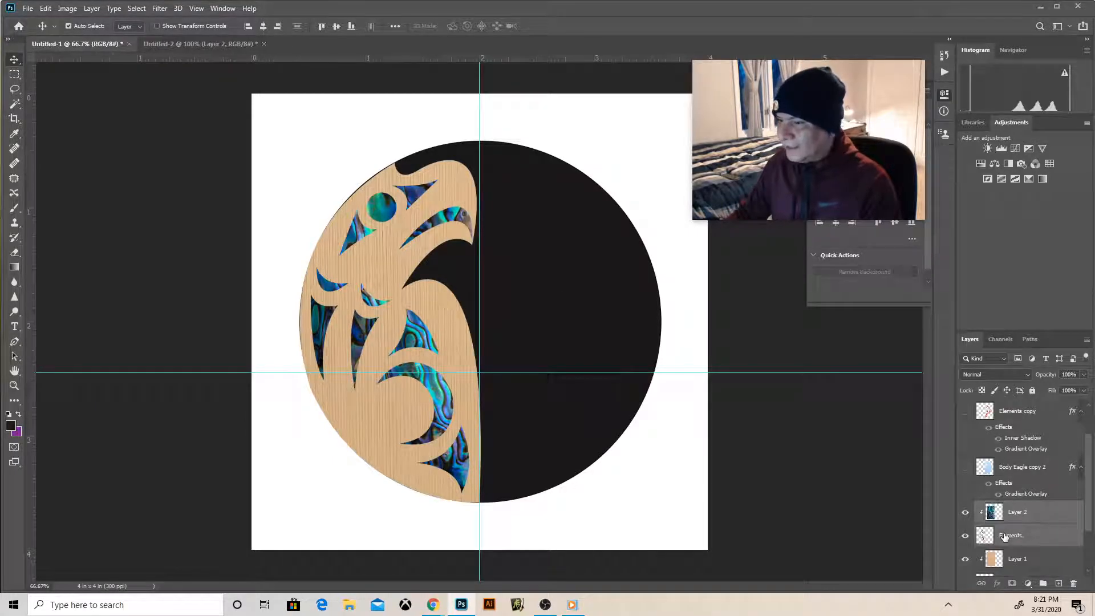
key("ctrl+e")
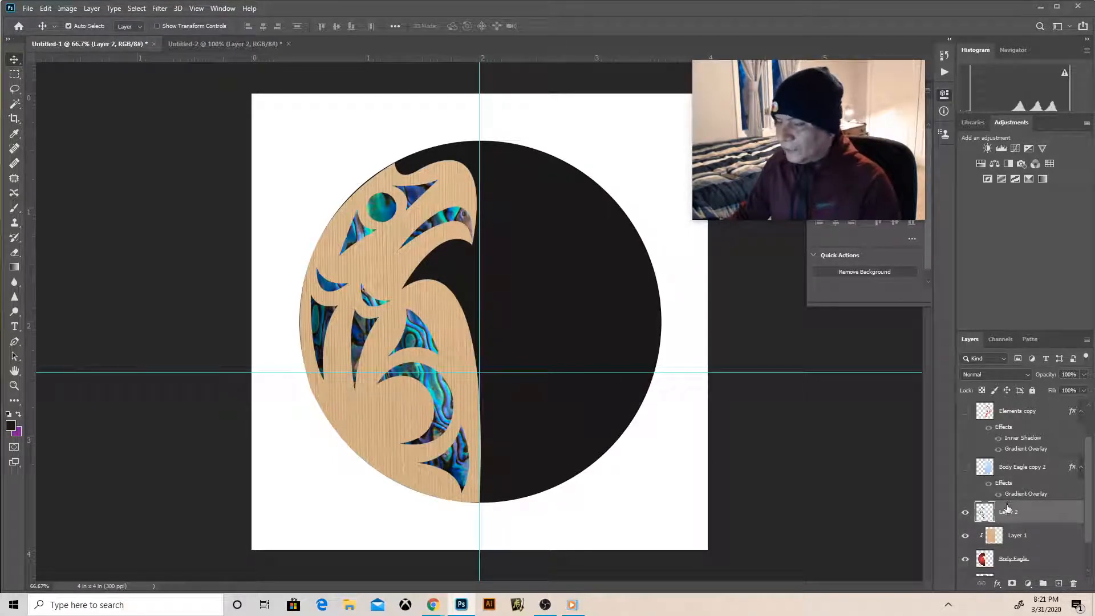
right_click(1007, 512)
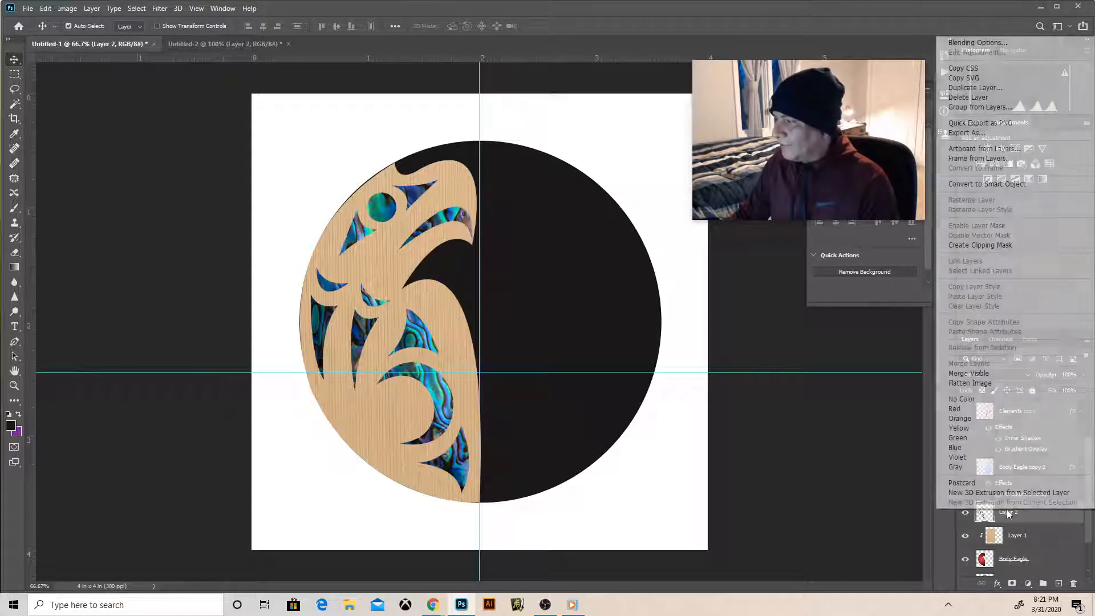
left_click(977, 45)
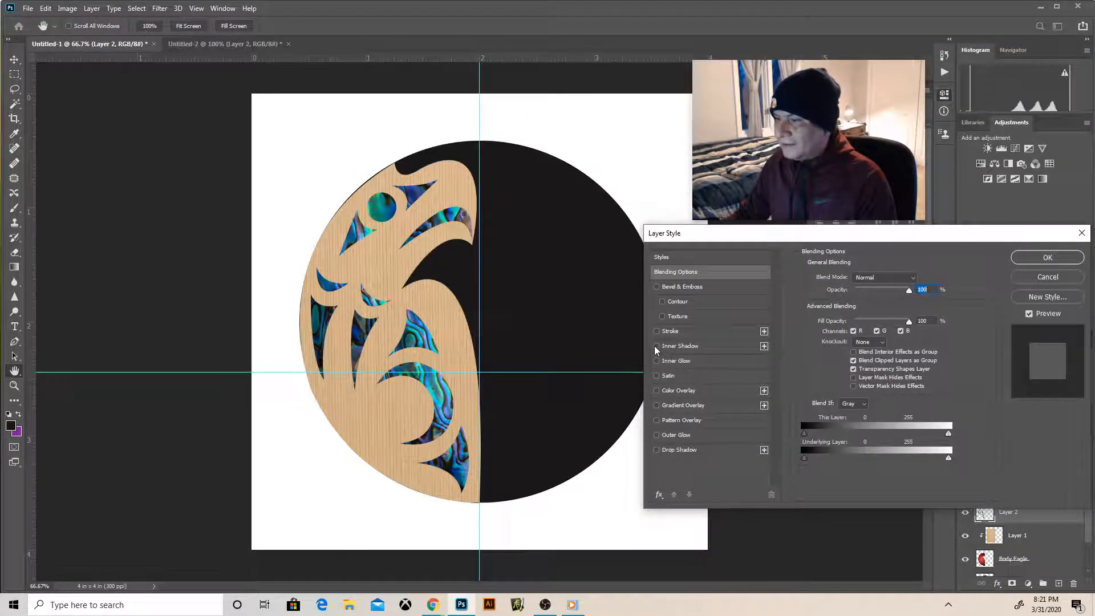
left_click(655, 346)
left_click(673, 347)
left_click_drag(861, 294, 890, 294)
left_click_drag(851, 333, 859, 332)
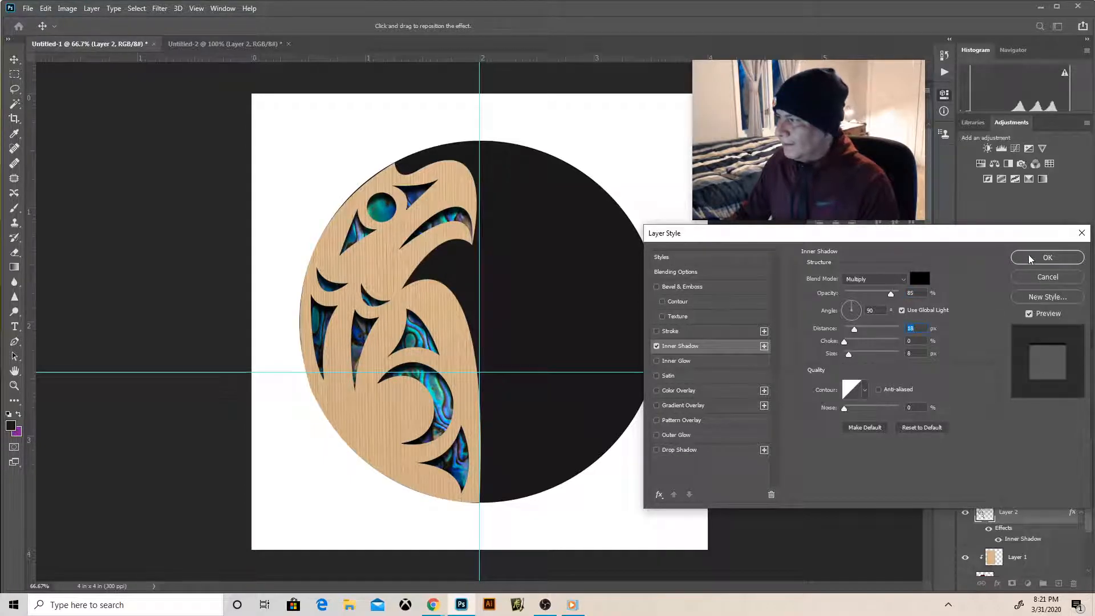
left_click(1047, 257)
Merge the clipped wood texture layer with the Body Eagle layer.
scroll(1003, 551, "down", 2)
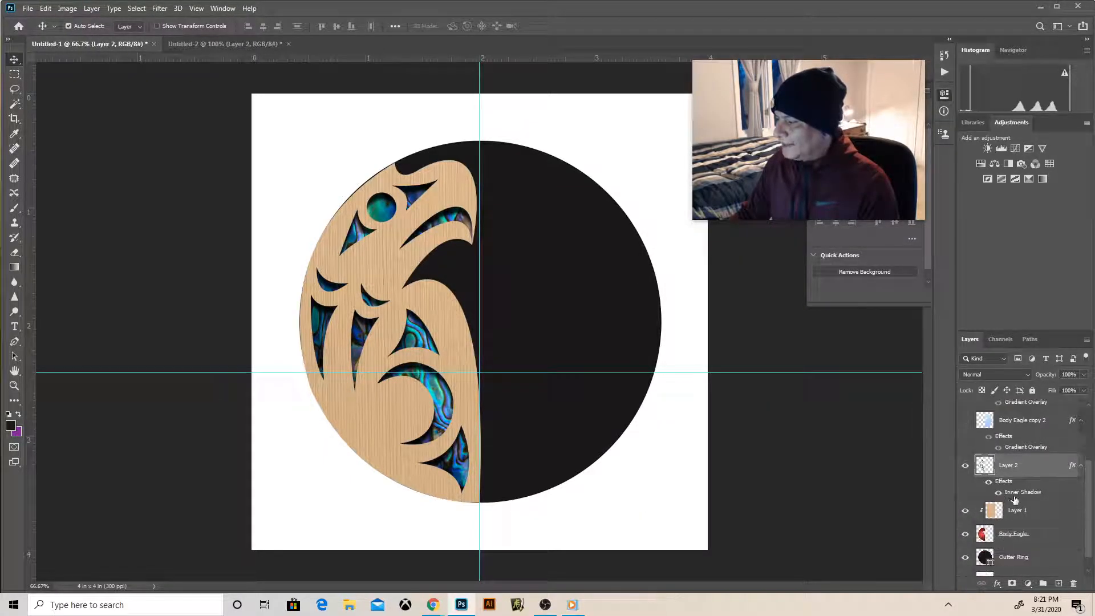
left_click(1009, 515)
left_click(989, 537, "shift")
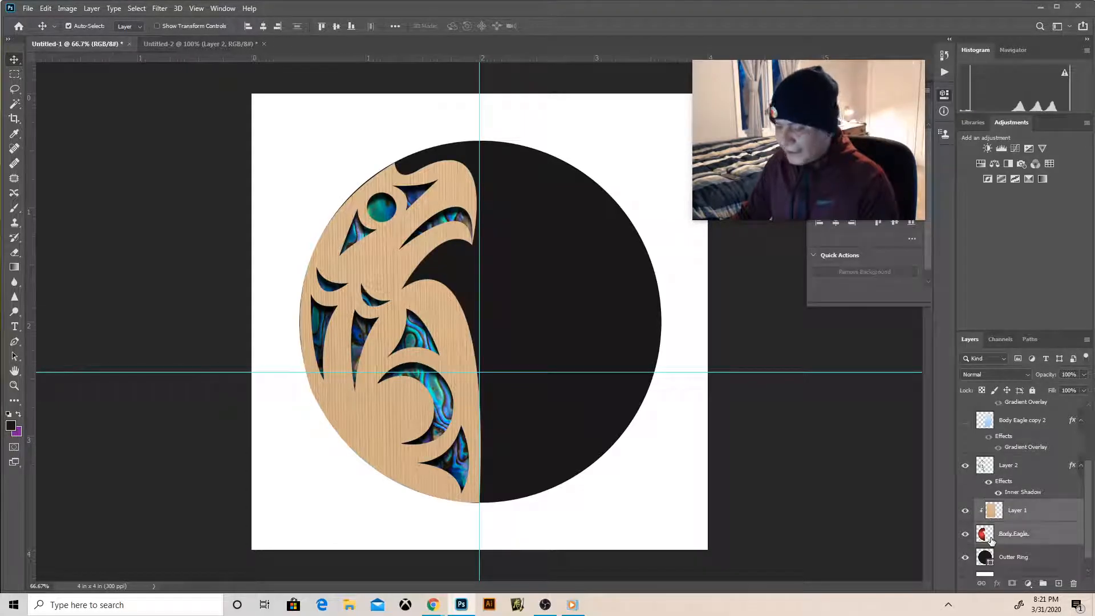
Add a Satin effect to the merged wood eagle body with 43% opacity, 46 px size and Invert turned off.
right_click(1005, 520)
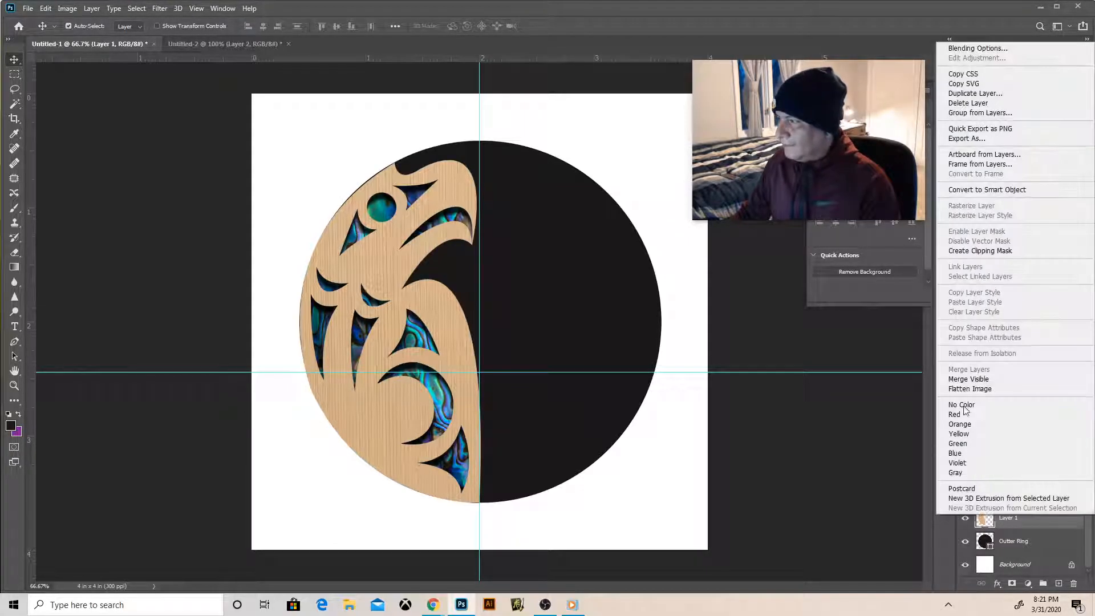
left_click(976, 48)
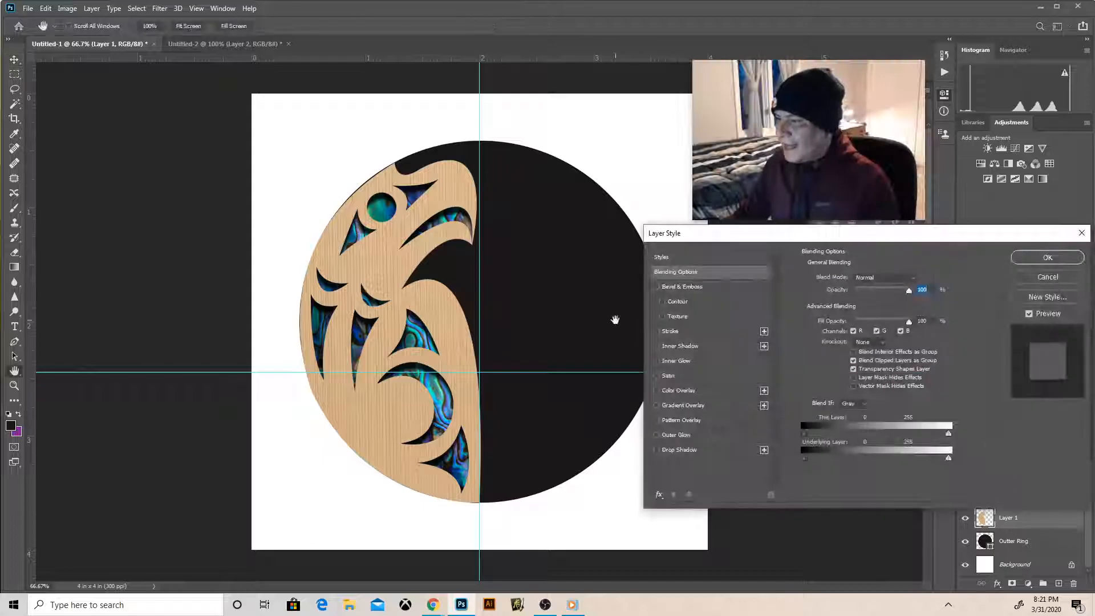
left_click(656, 376)
left_click(667, 375)
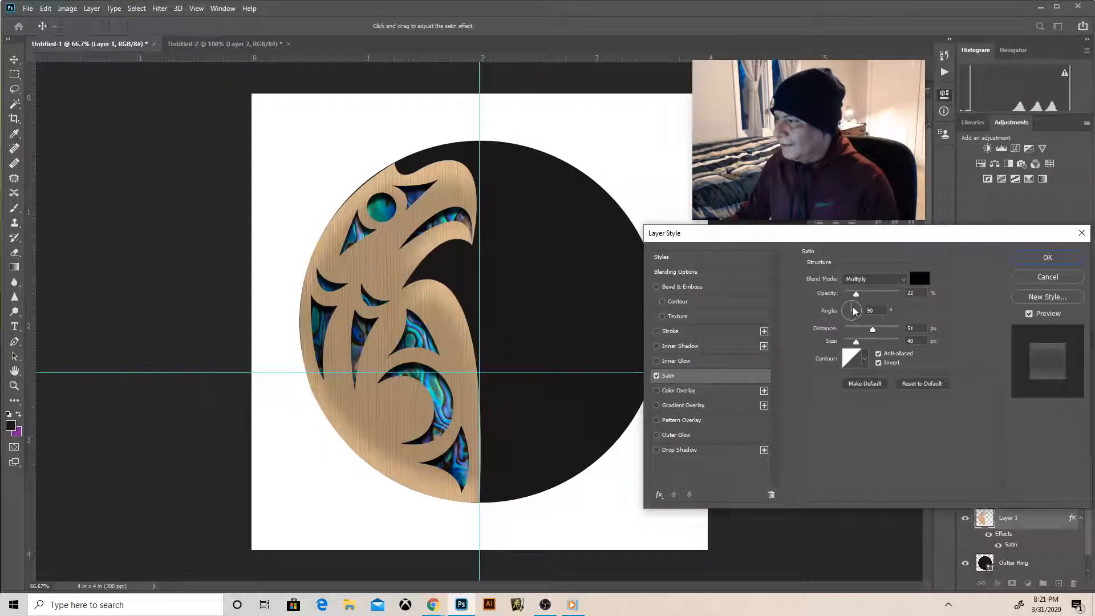
left_click_drag(855, 291, 871, 293)
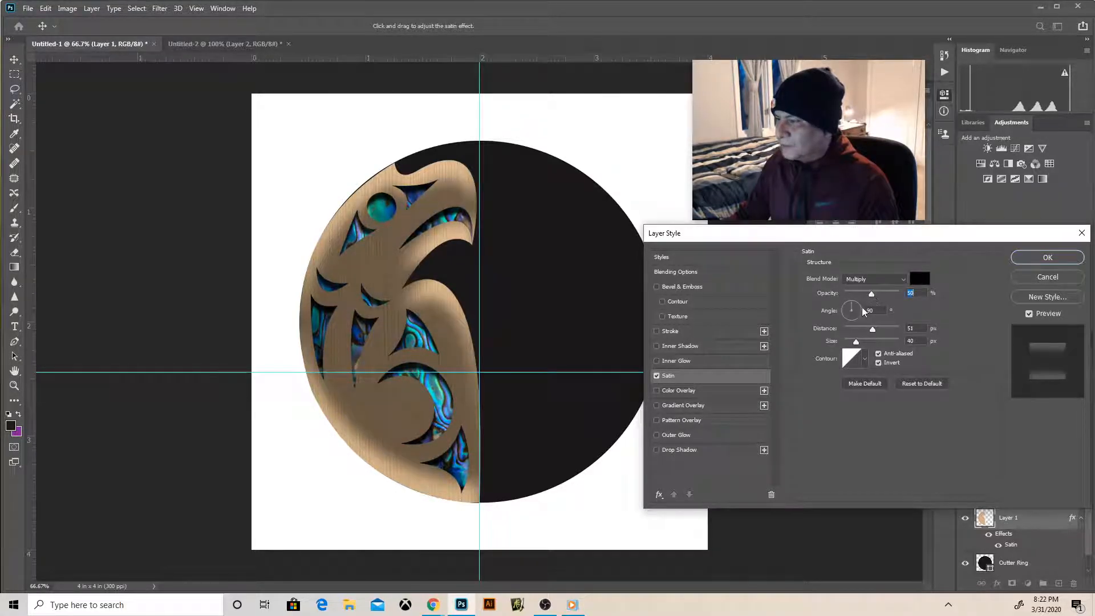
left_click(878, 363)
left_click_drag(874, 292, 867, 296)
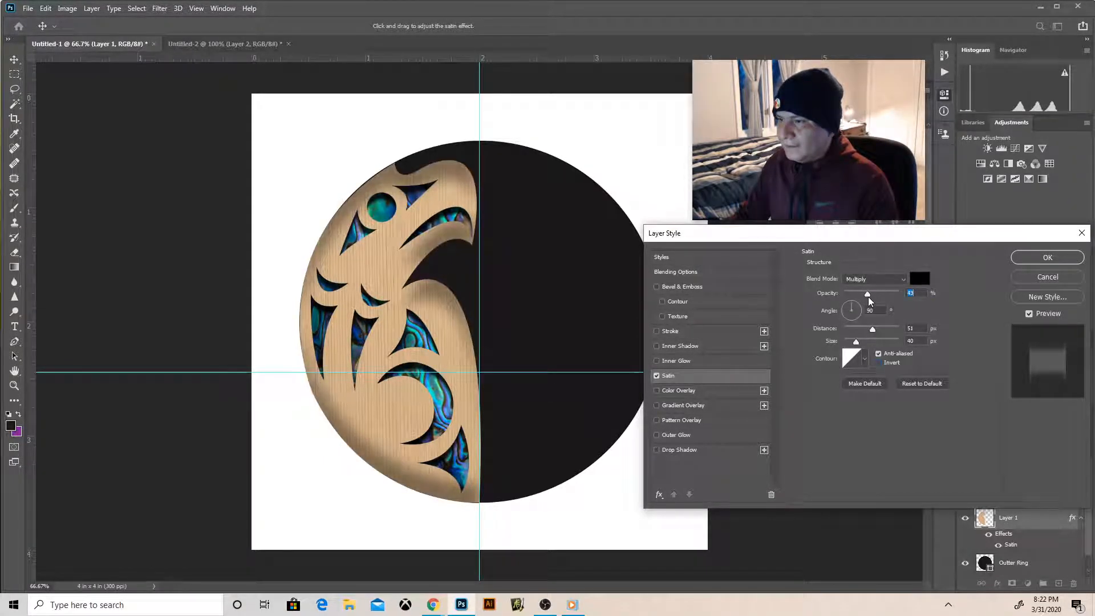
left_click_drag(856, 341, 857, 347)
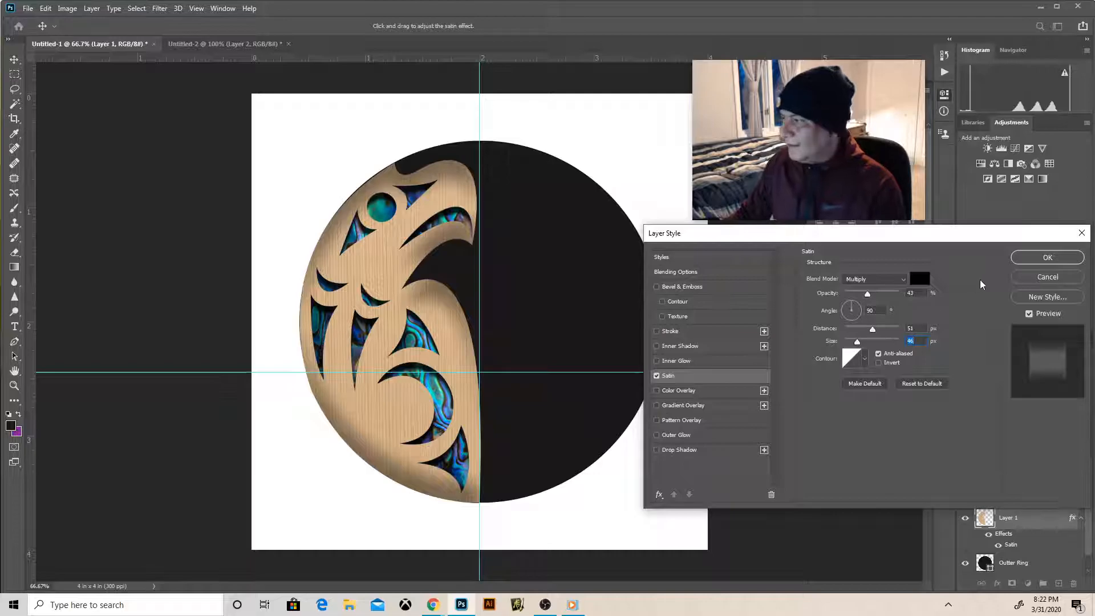
left_click(1028, 260)
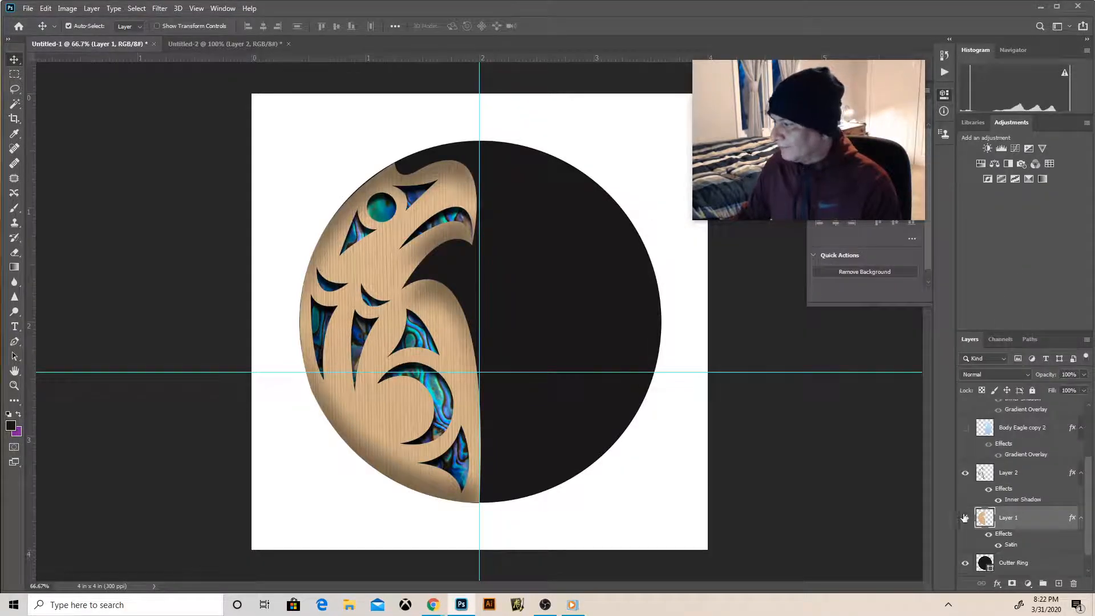
Duplicate the wood body and abalone elements layers, flip the copies horizontally and move them to the right half of the circle.
left_click(1002, 481, "shift")
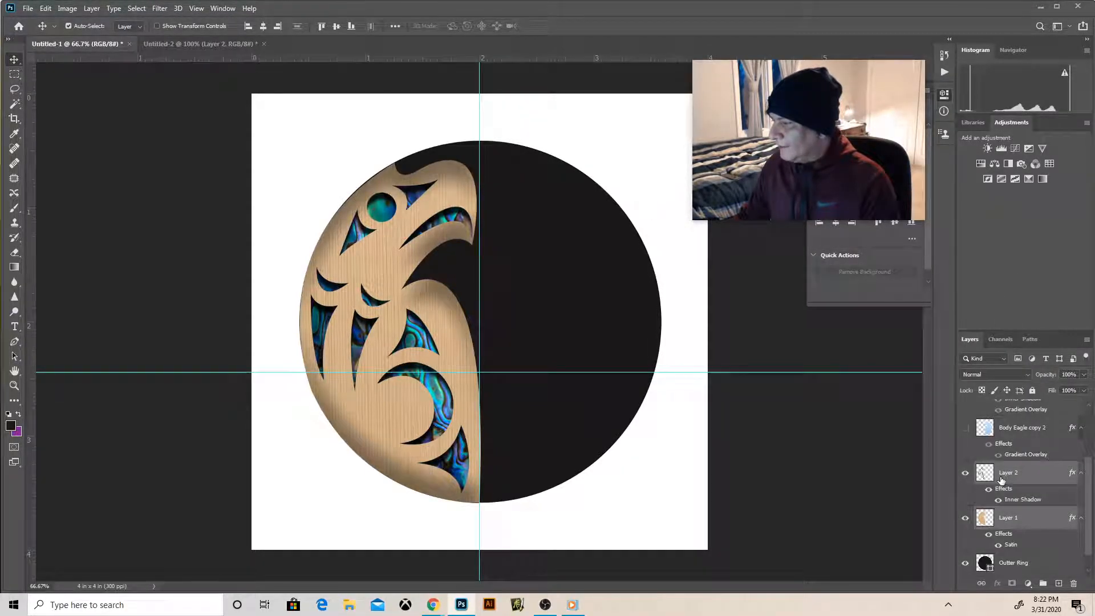
key("ctrl+j")
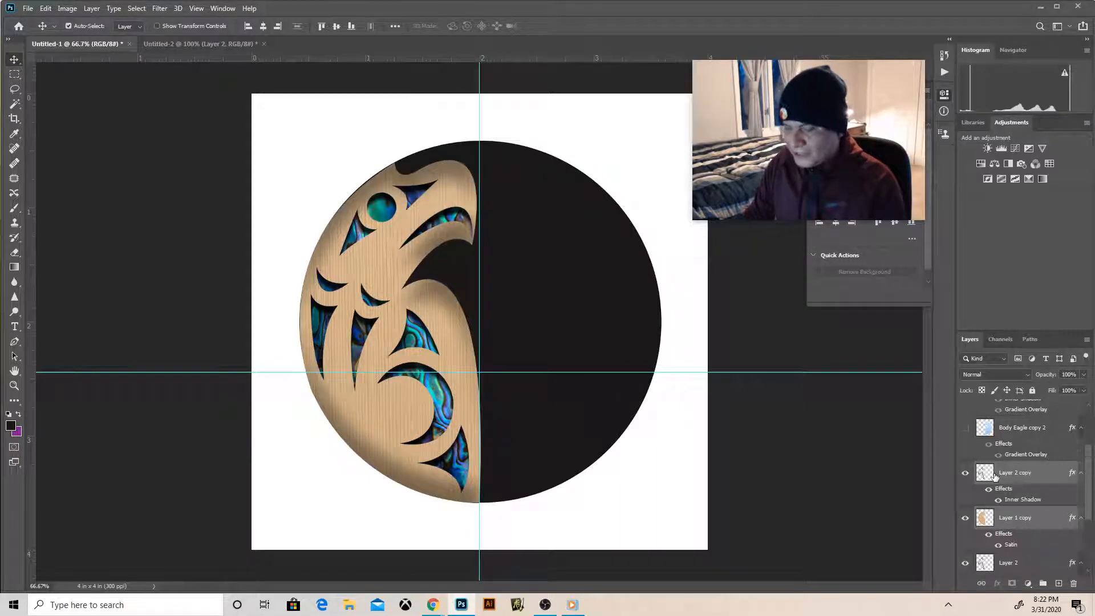
key("ctrl+t")
right_click(460, 389)
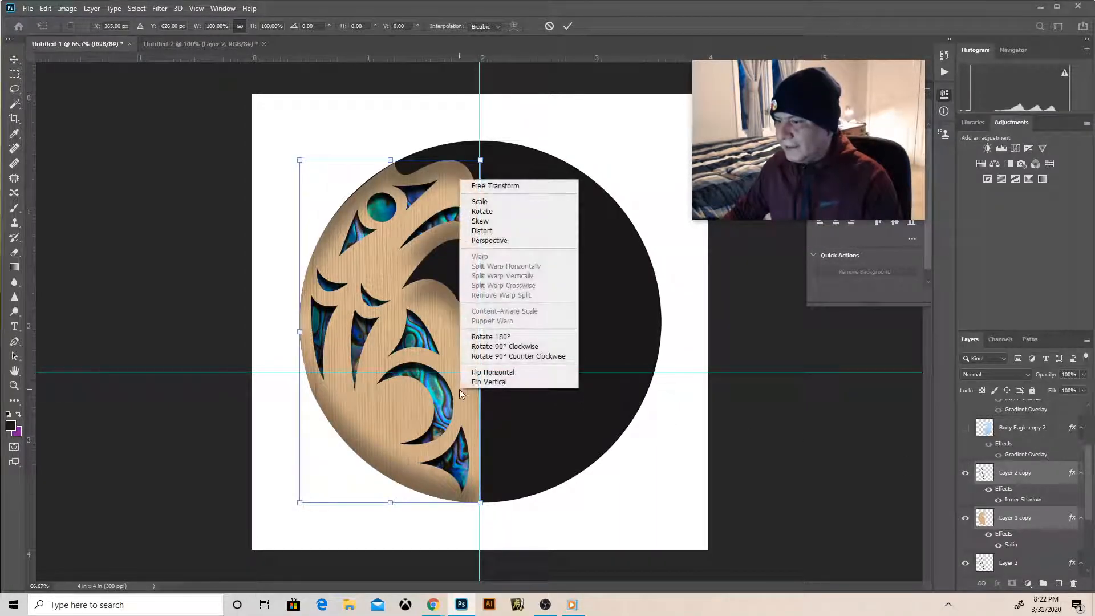
left_click(492, 372)
left_click_drag(433, 358, 609, 356)
key("Return")
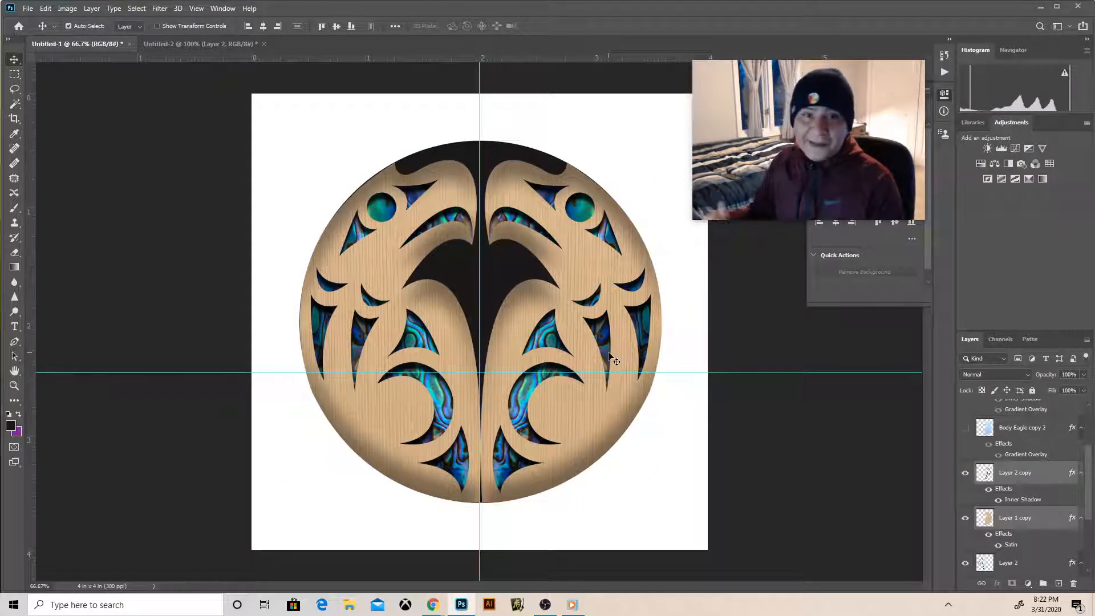
Rasterize the Outter Ring shape layer and paste the abalone texture directly above it.
scroll(979, 516, "down", 5)
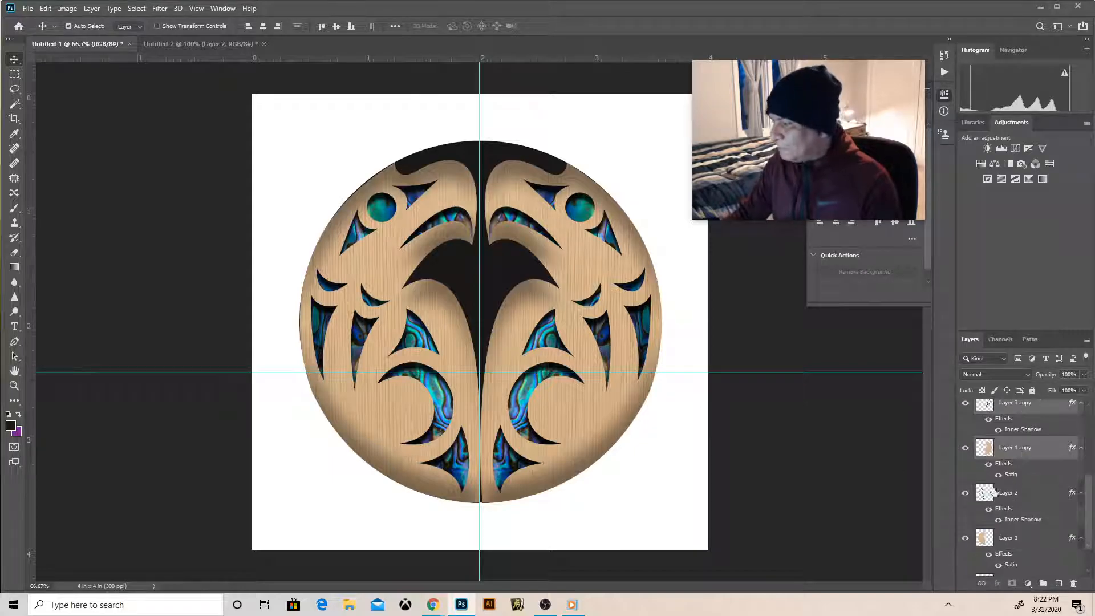
left_click(1003, 540)
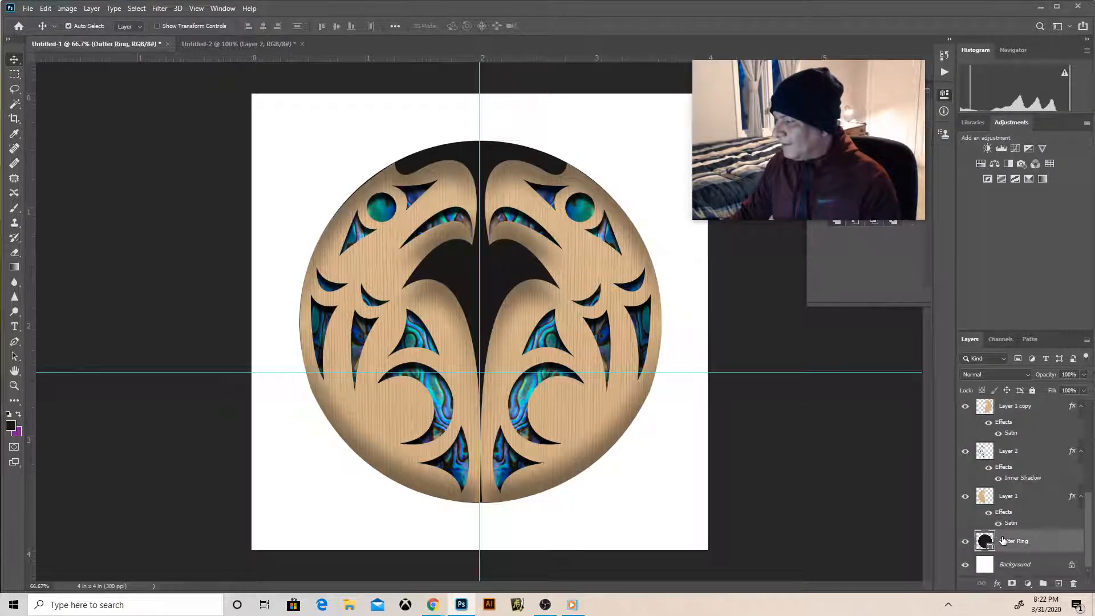
right_click(1003, 540)
left_click(951, 228)
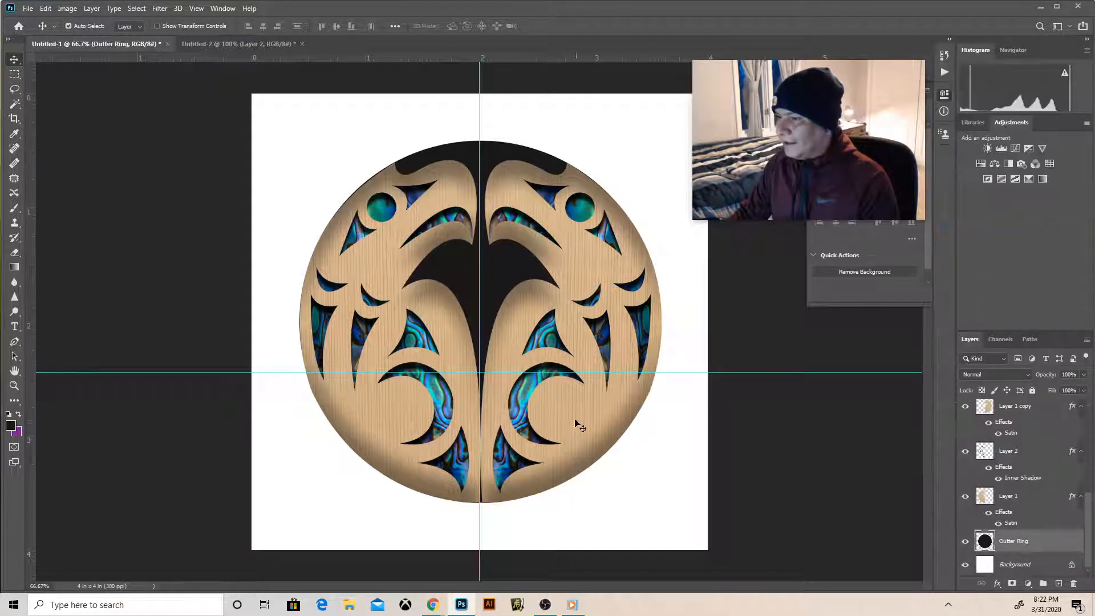
key("ctrl")
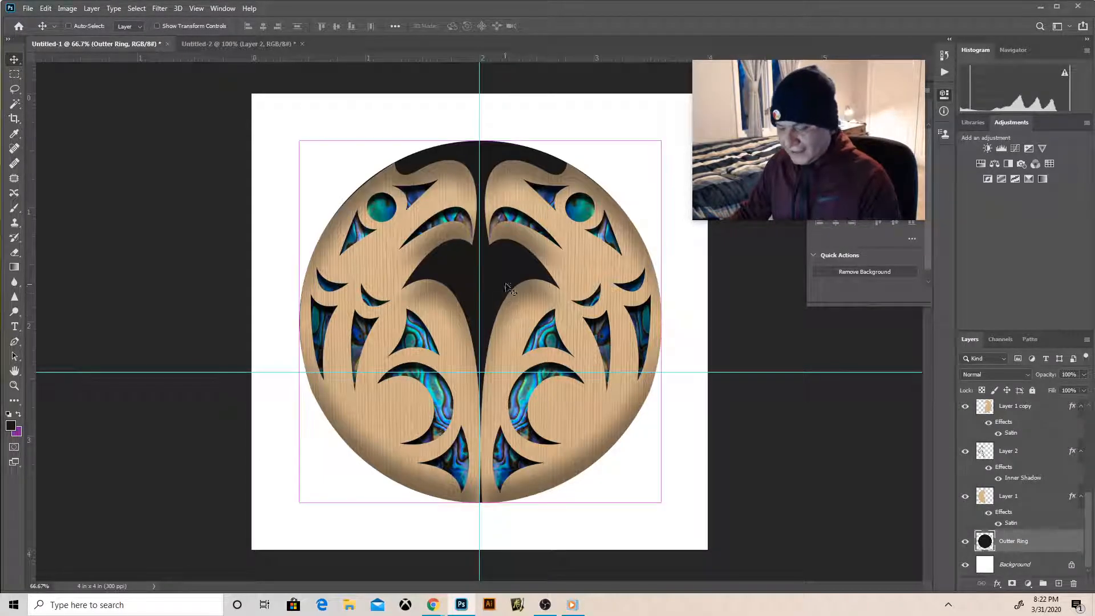
key("ctrl+v")
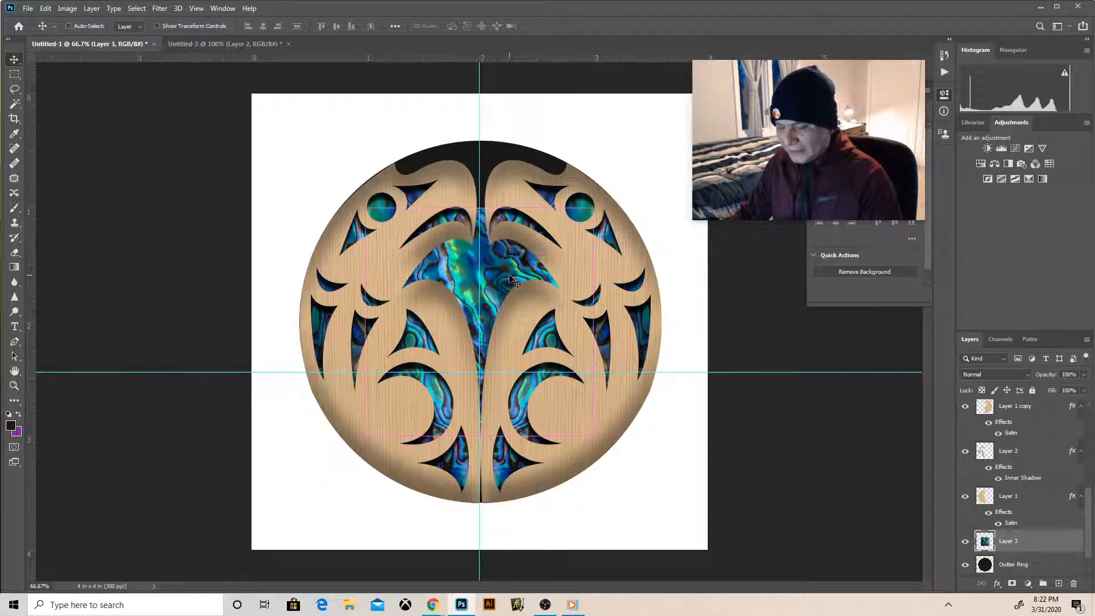
Stretch the pasted abalone to about 161% width and 164% height over the circle and clip it to Outter Ring.
key("ctrl+t")
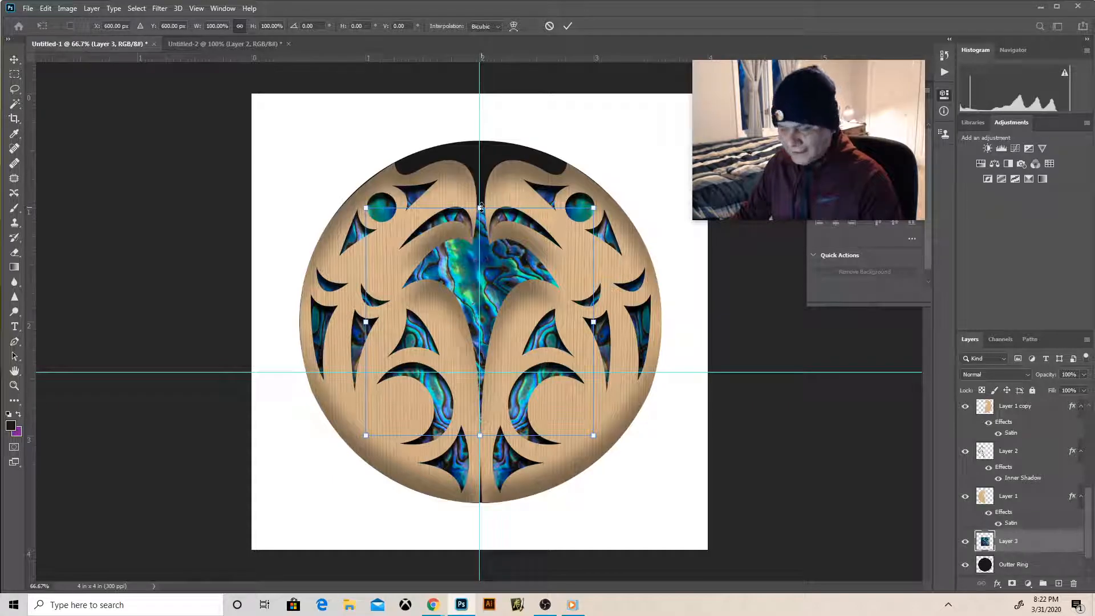
left_click_drag(480, 207, 481, 136)
left_click_drag(590, 286, 667, 286)
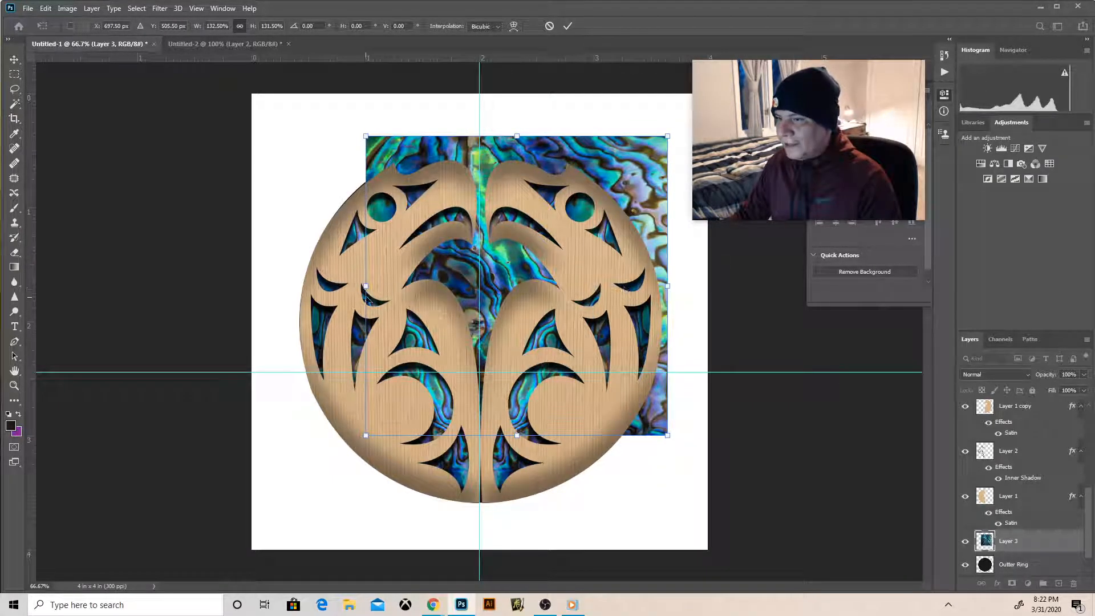
left_click_drag(365, 287, 299, 287)
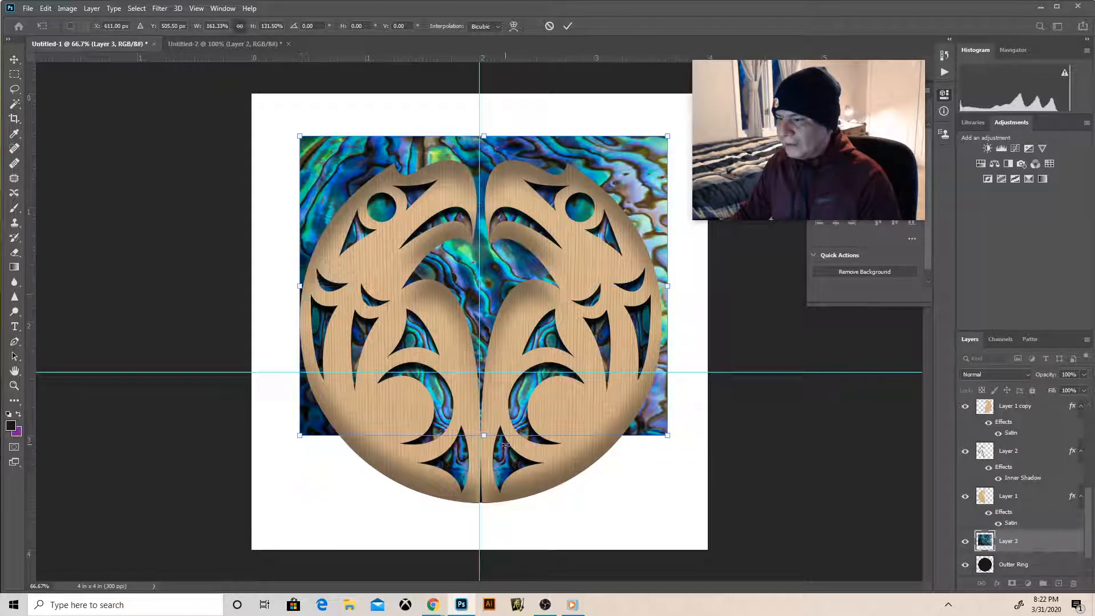
left_click_drag(484, 435, 484, 507)
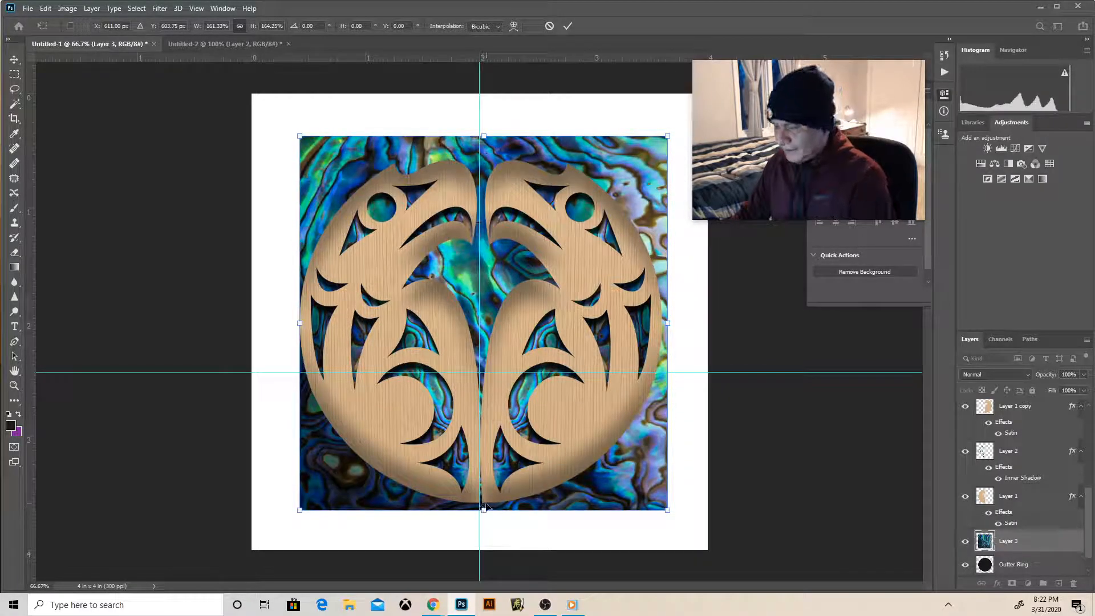
key("Return")
right_click(1008, 540)
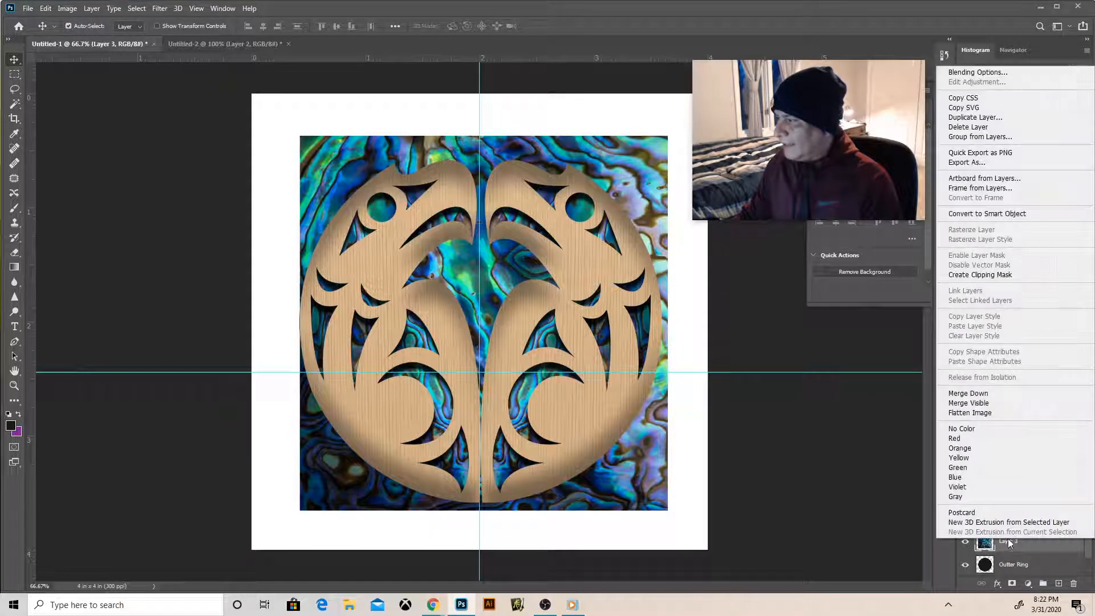
left_click(979, 274)
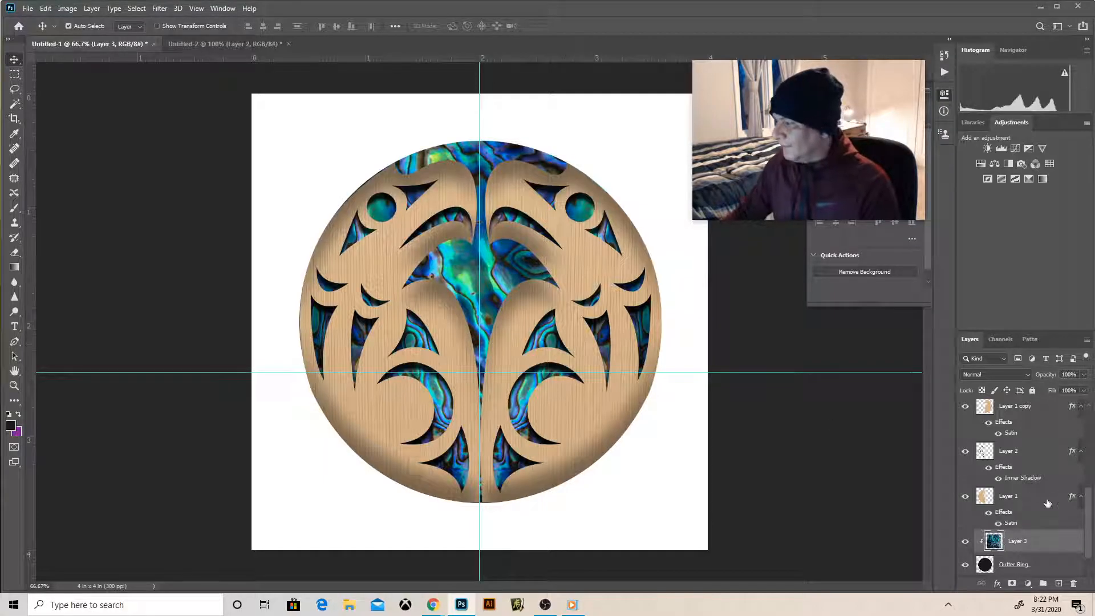
Duplicate the Outter Ring layer and enlarge the lower ring from its center to about 105% as a black border.
scroll(1000, 530, "down", 1)
left_click(998, 546)
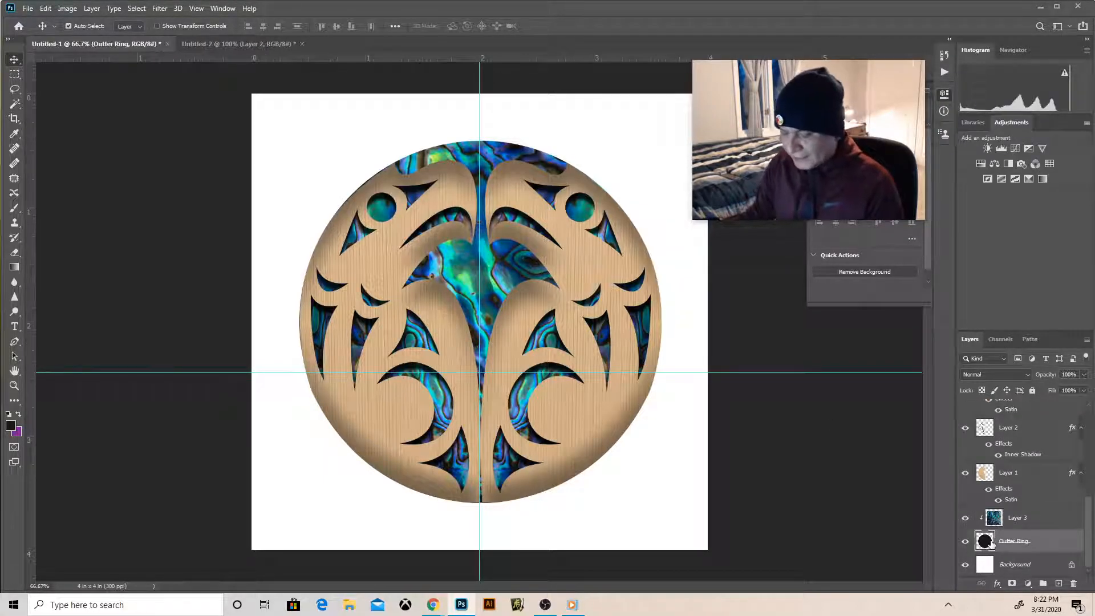
key("ctrl+j")
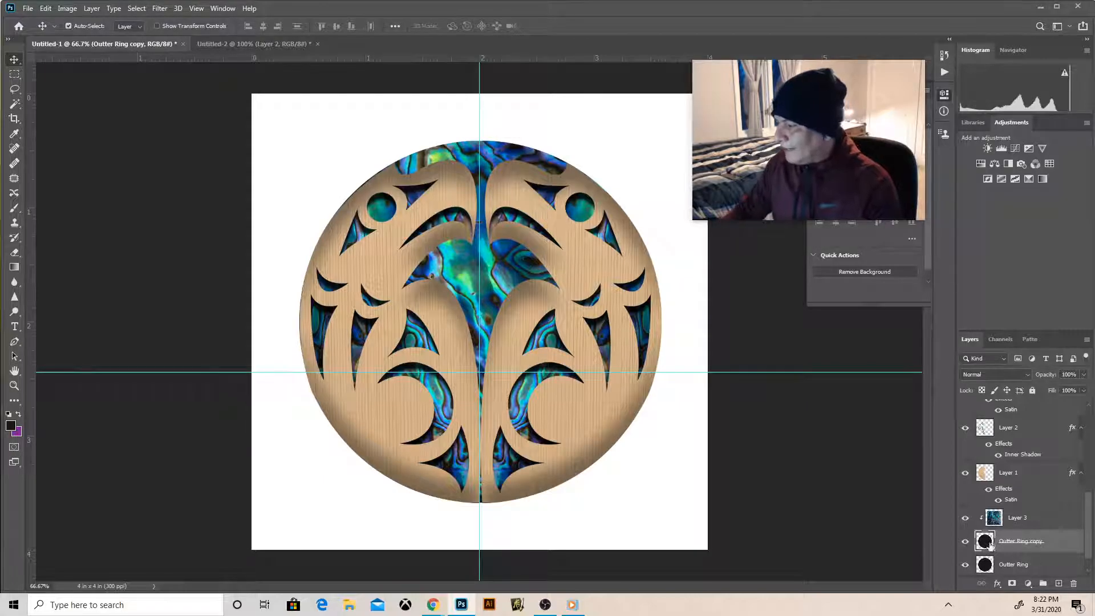
left_click(1012, 567)
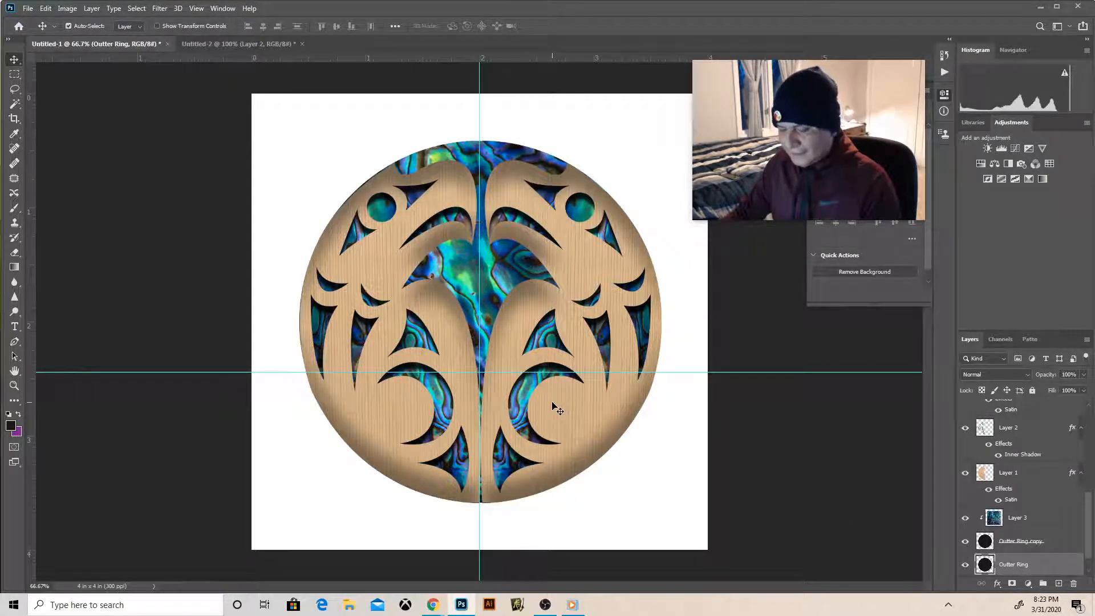
key("ctrl+t")
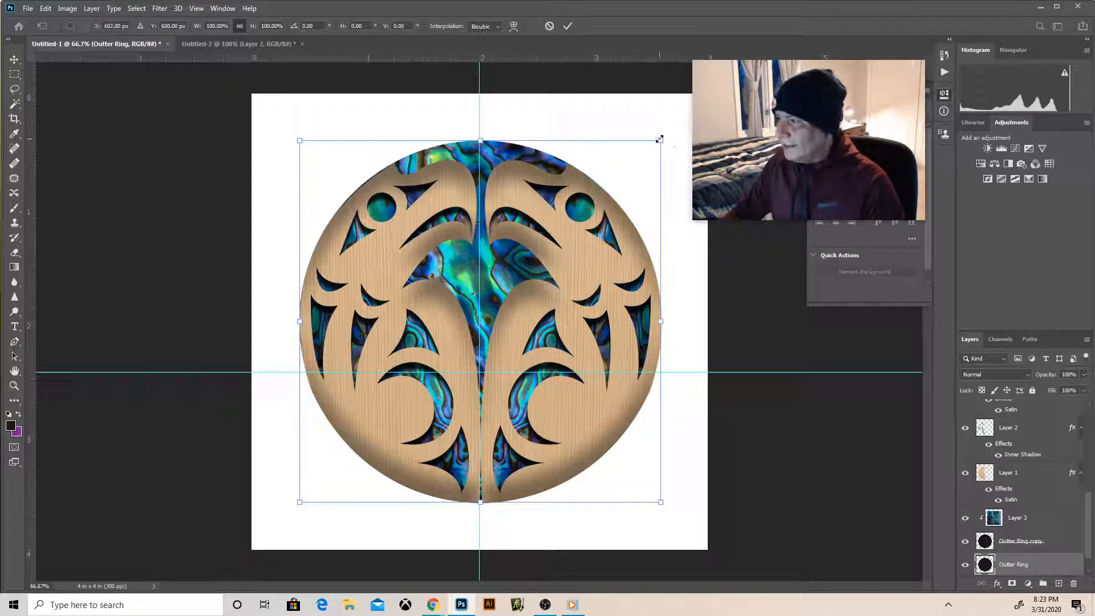
left_click_drag(659, 139, 671, 133)
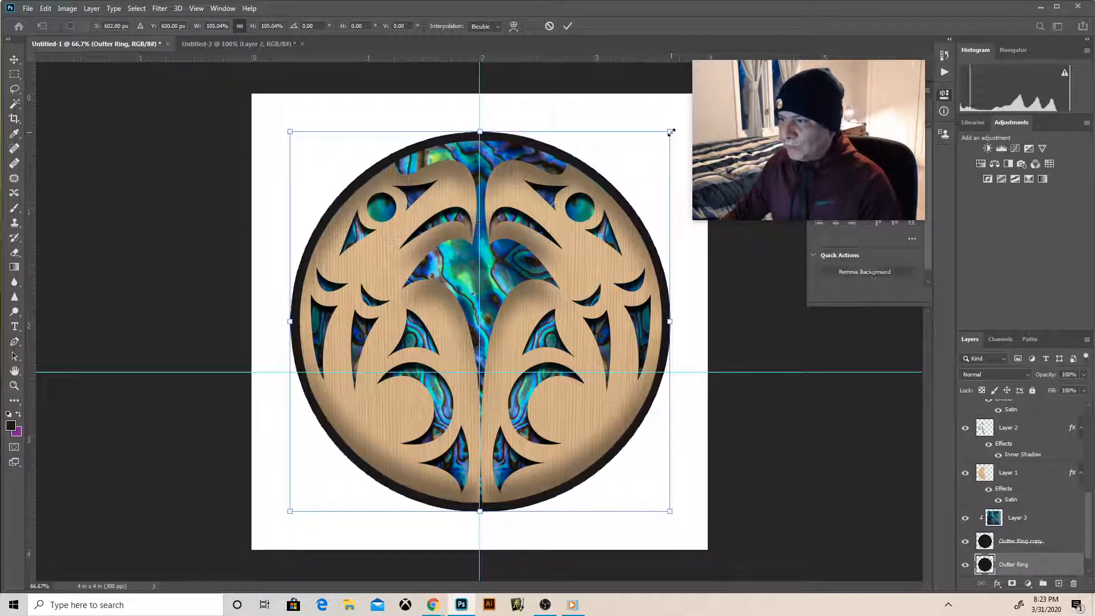
key("Return")
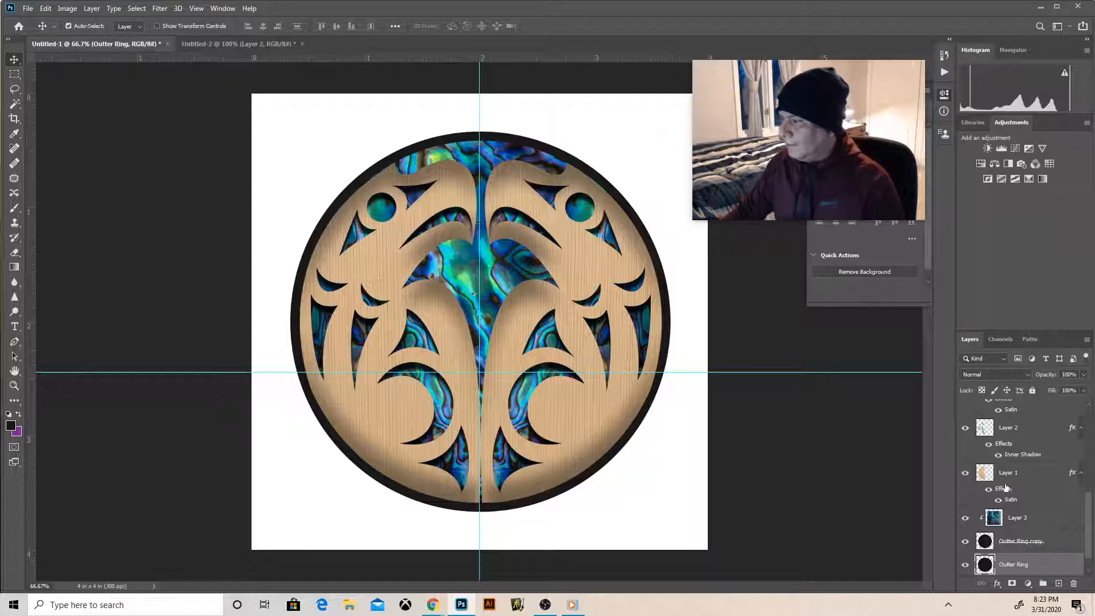
scroll(999, 496, "down", 1)
left_click(1003, 565)
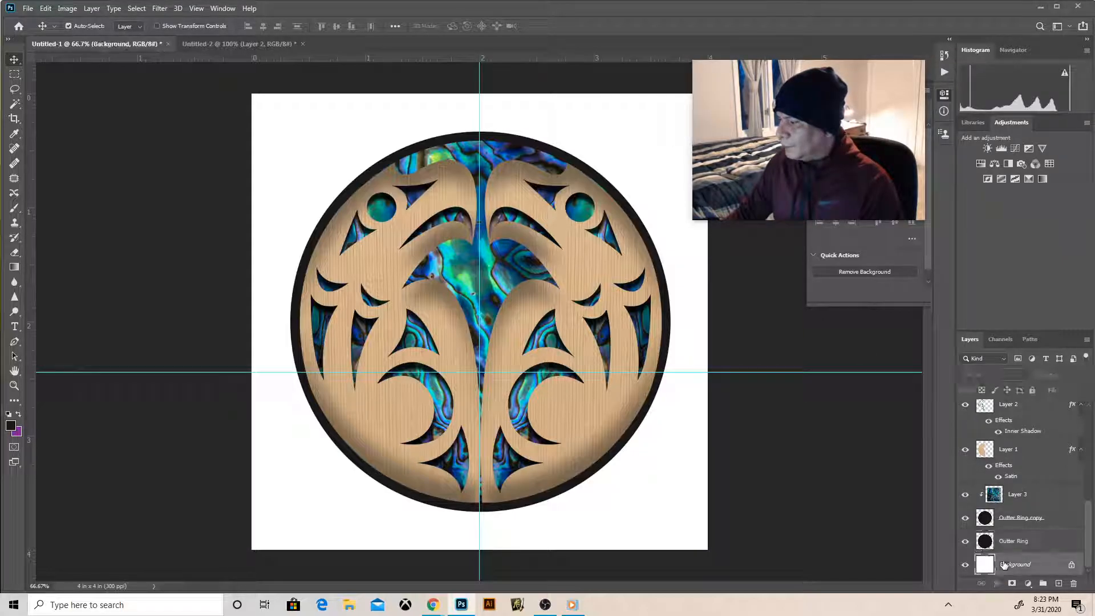
left_click(1027, 585)
left_click(1001, 386)
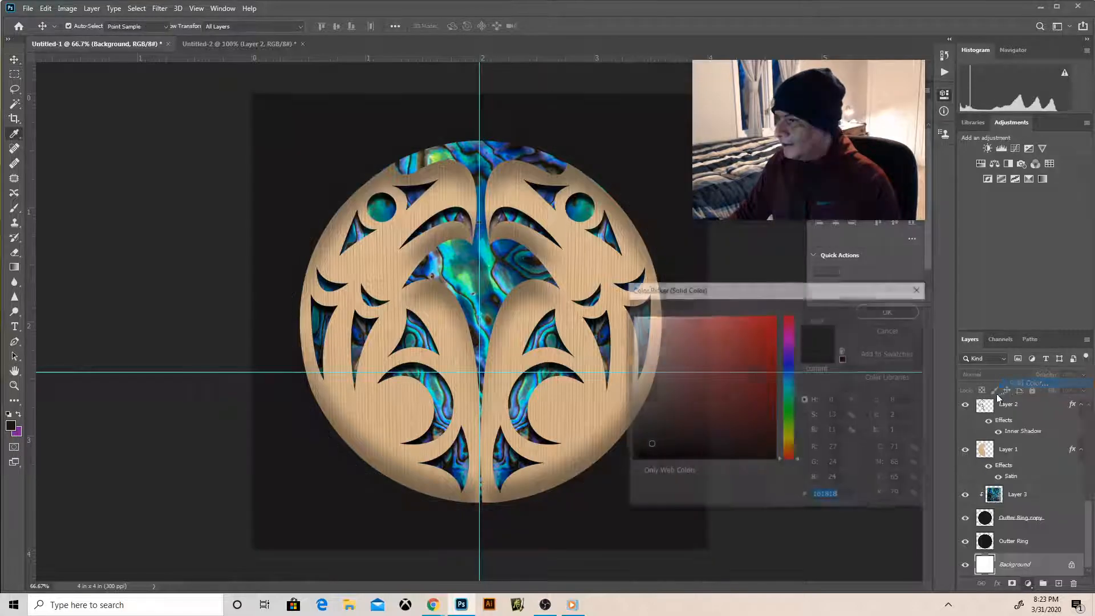
left_click(738, 338)
left_click(752, 336)
left_click(729, 392)
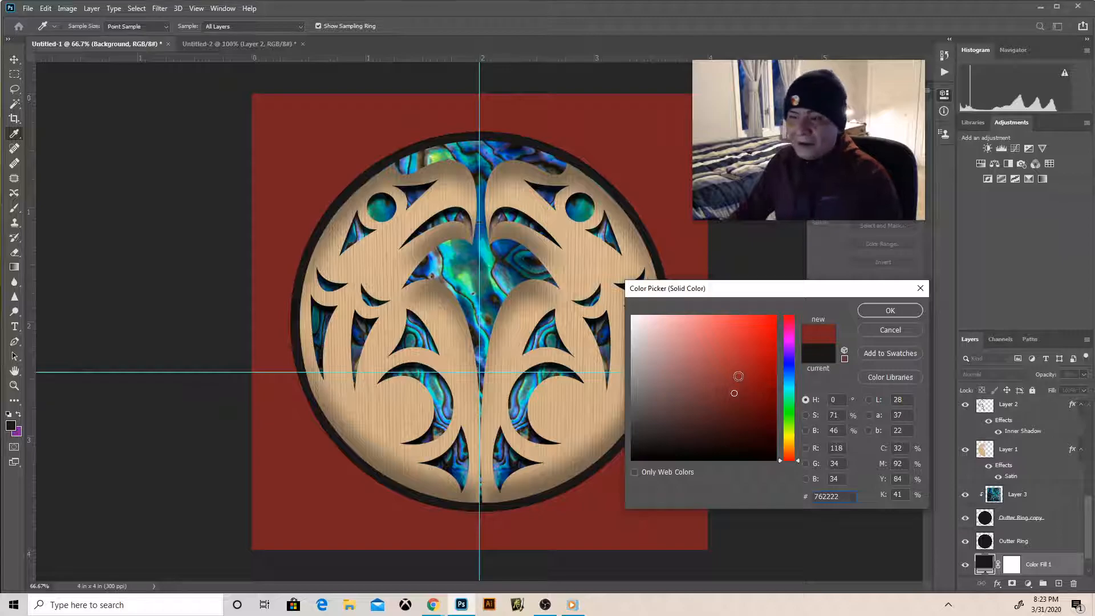
left_click(738, 372)
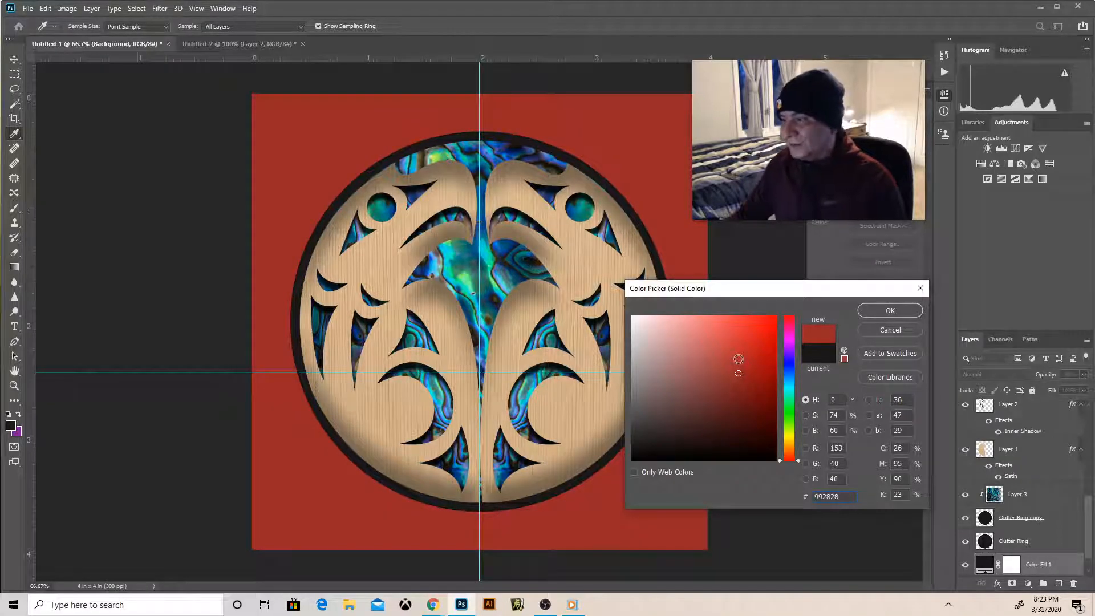
left_click(718, 329)
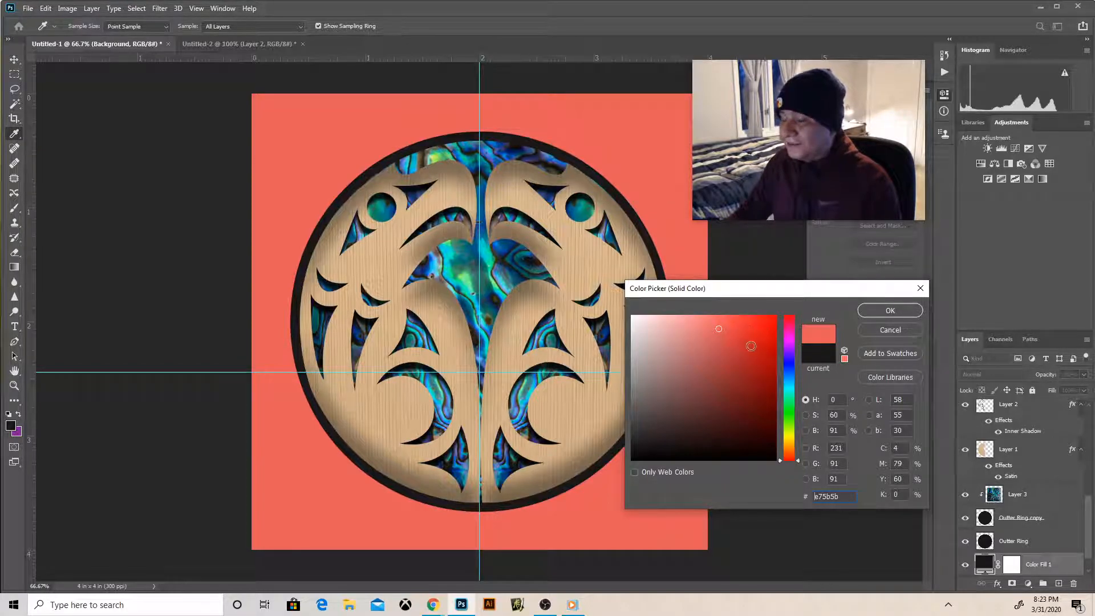
left_click(879, 329)
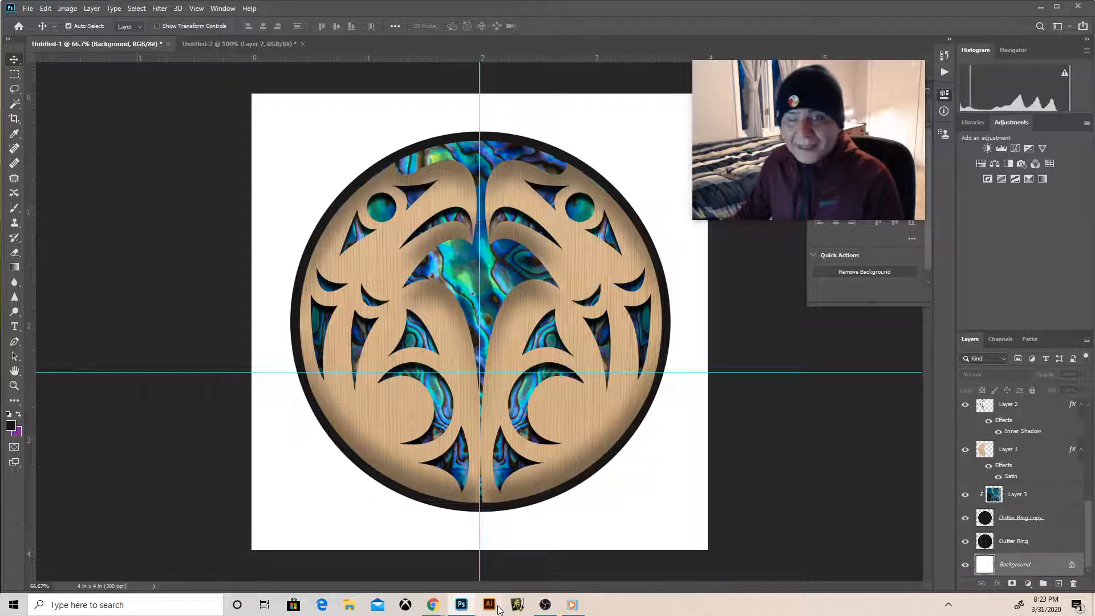
left_click(570, 604)
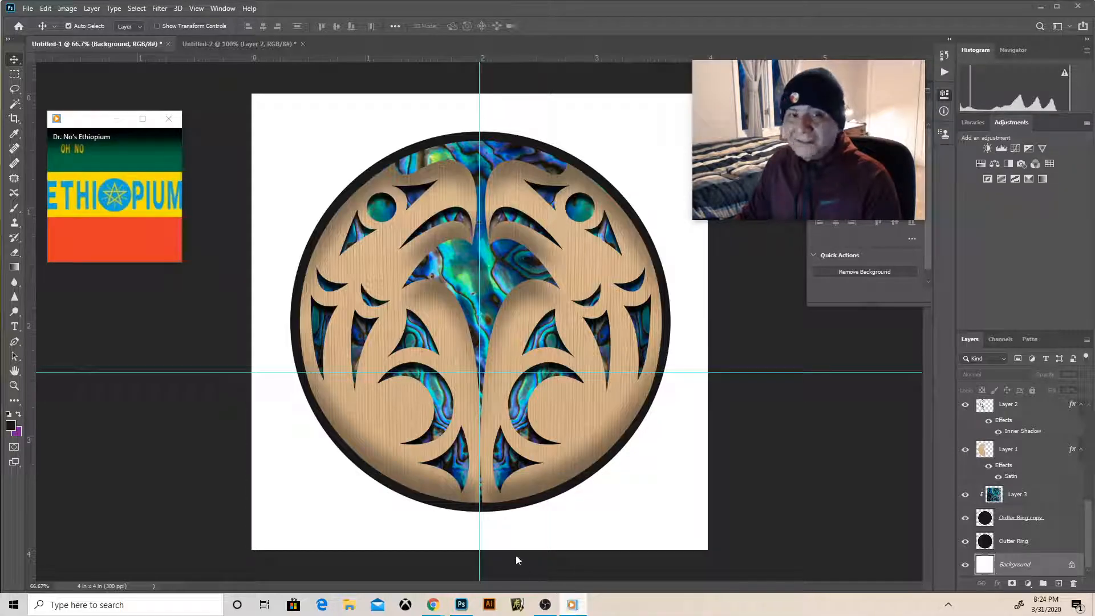
left_click(545, 604)
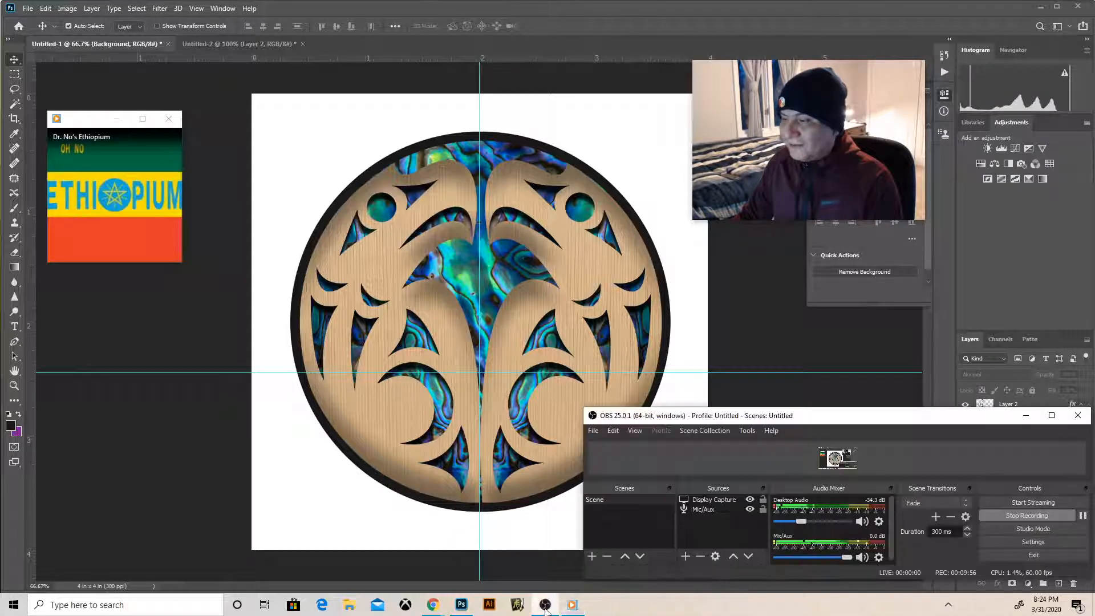